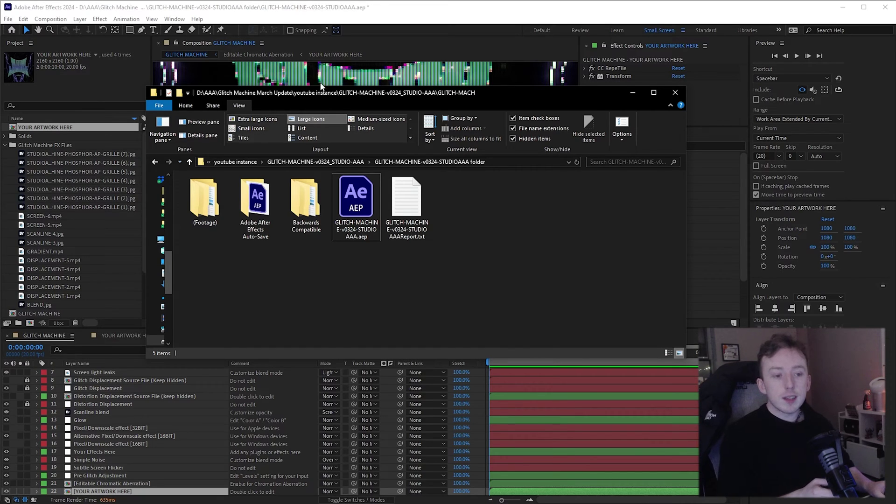
# - Examine the Backwards Compatible folder and the project file in its 2022 subfolder, widening the Name column to read the file name
pyautogui.moveTo(452, 93)
pyautogui.mouseDown()
pyautogui.moveTo(444, 91)
pyautogui.moveTo(453, 95)
pyautogui.mouseUp()
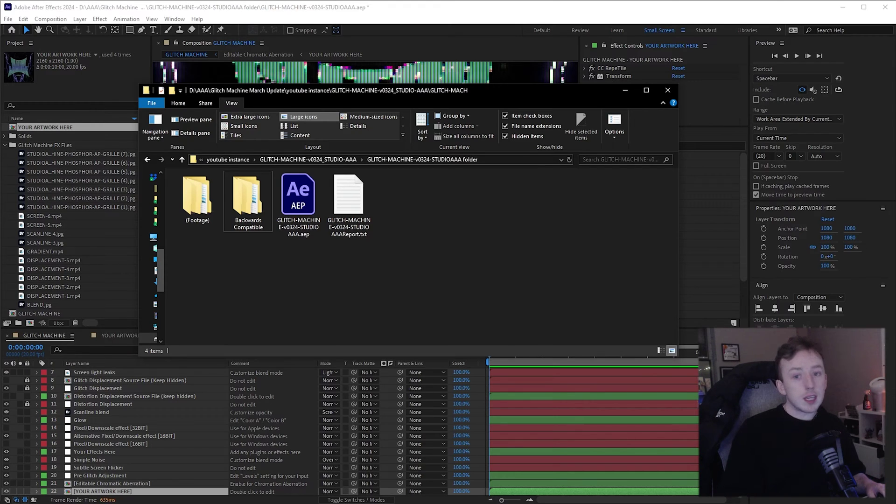
pyautogui.click(199, 203)
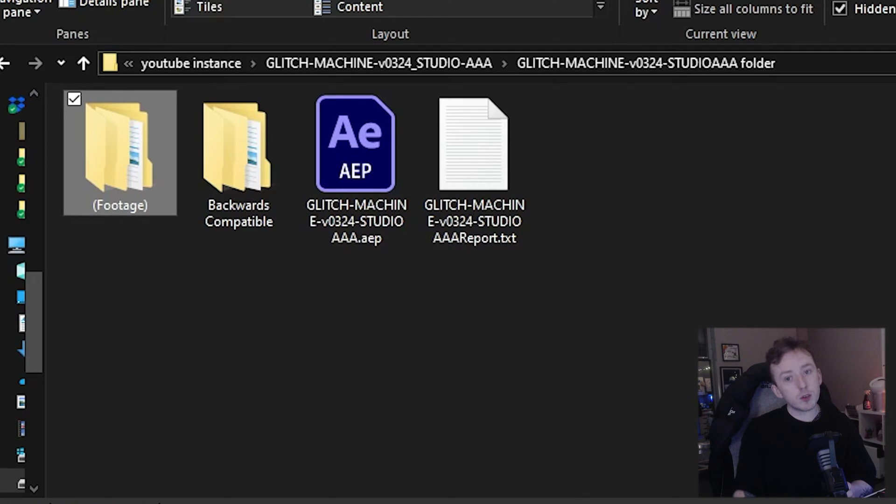
pyautogui.doubleClick(259, 178)
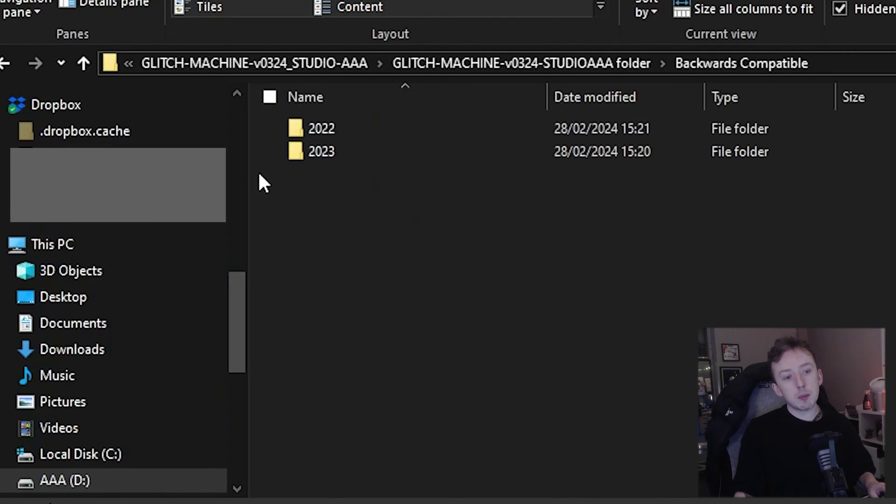
pyautogui.doubleClick(382, 129)
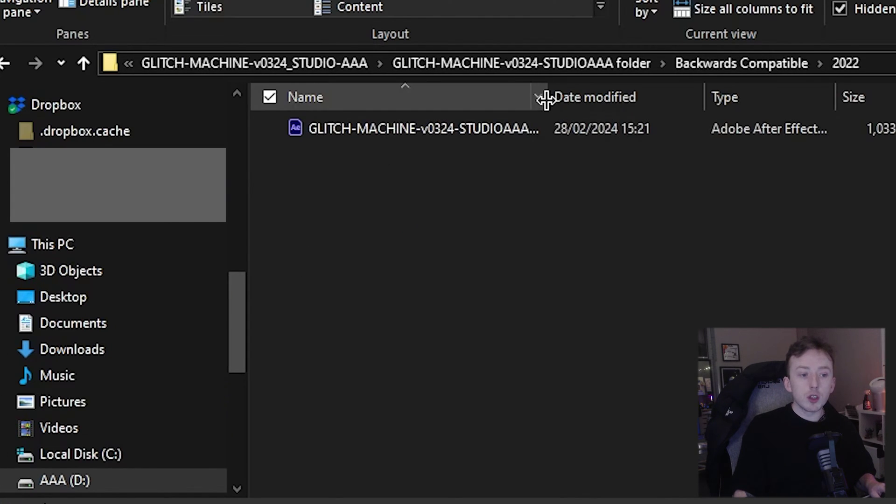
pyautogui.moveTo(545, 96); pyautogui.dragTo(647, 145)
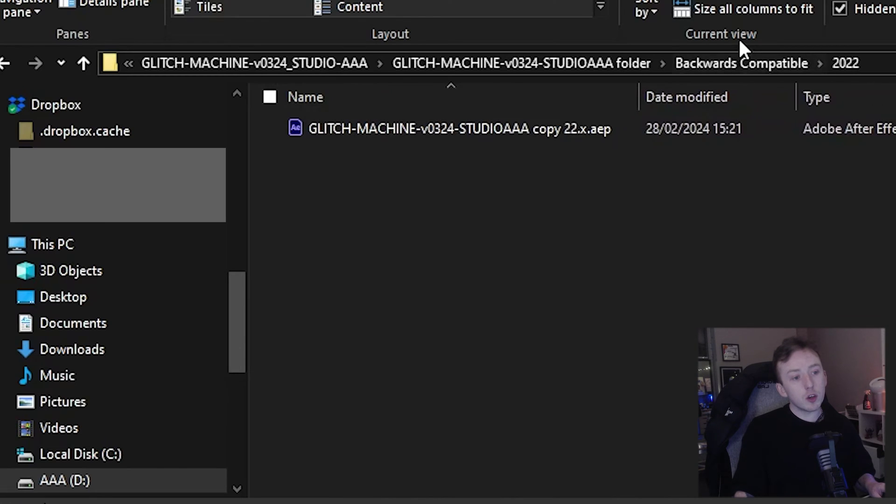
pyautogui.click(742, 63)
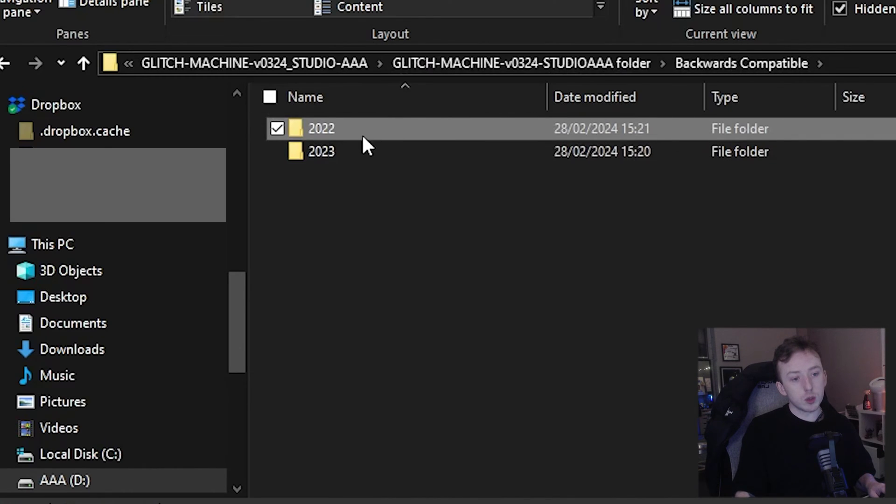
pyautogui.click(340, 152)
pyautogui.click(431, 125)
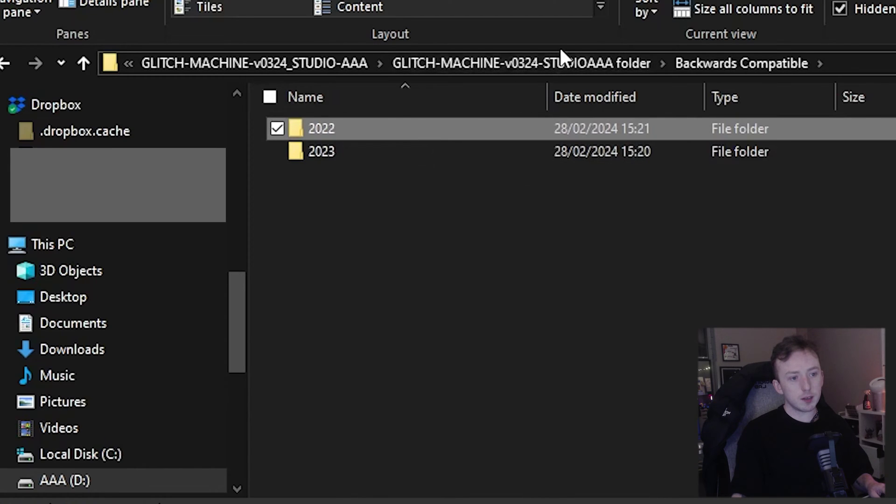
# - Return to the GLITCH-MACHINE-v0324-STUDIOAAA folder and open GLITCH-MACHINE-v0324-STUDIOAAA.aep in After Effects
pyautogui.click(560, 61)
pyautogui.click(576, 147)
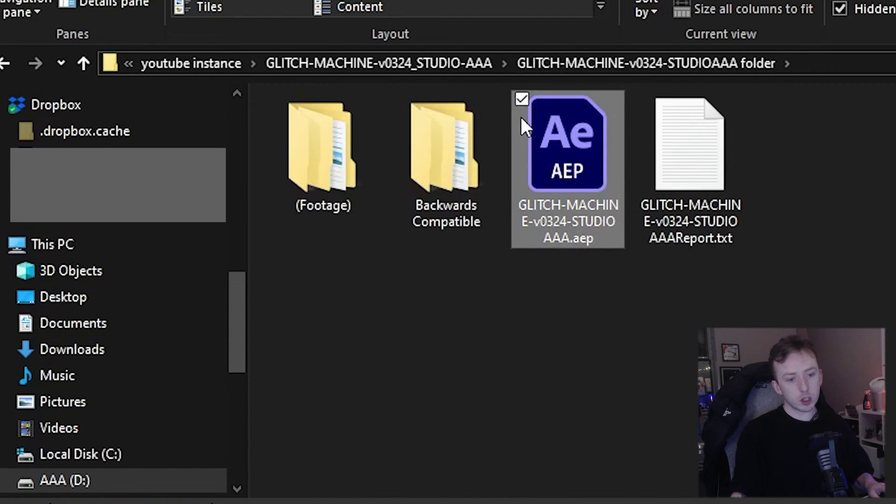
pyautogui.doubleClick(558, 132)
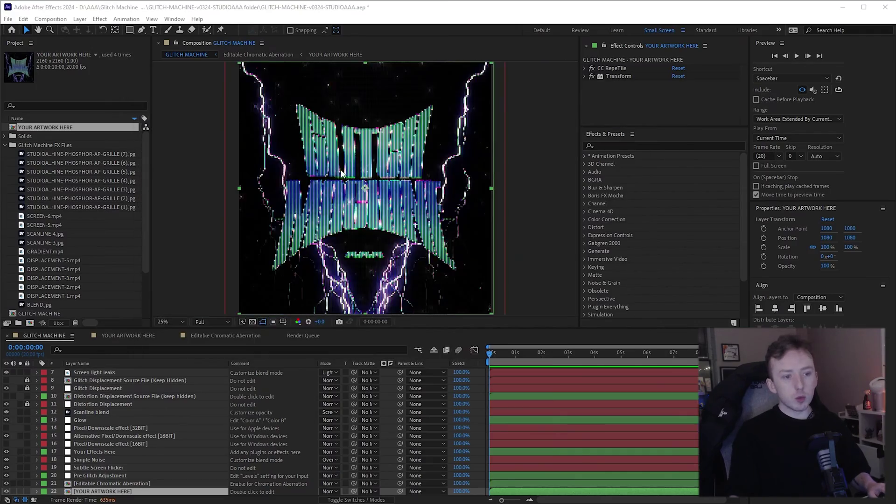
# - Play a short preview of the GLITCH MACHINE composition starting from frame 0:00:00:11
pyautogui.moveTo(516, 364)
pyautogui.mouseDown()
pyautogui.moveTo(690, 380)
pyautogui.moveTo(506, 379)
pyautogui.moveTo(504, 387)
pyautogui.moveTo(714, 405)
pyautogui.moveTo(488, 361)
pyautogui.moveTo(714, 369)
pyautogui.moveTo(478, 368)
pyautogui.moveTo(545, 371)
pyautogui.moveTo(483, 370)
pyautogui.moveTo(502, 371)
pyautogui.mouseUp()
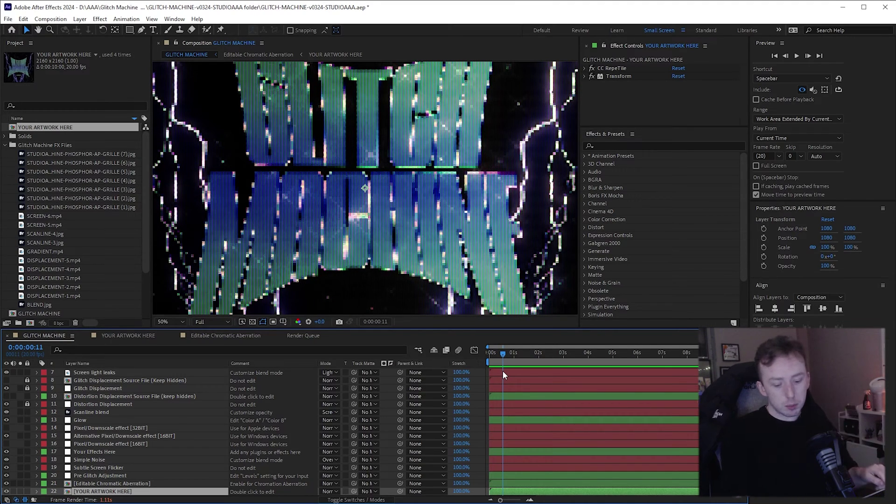
pyautogui.press('space')
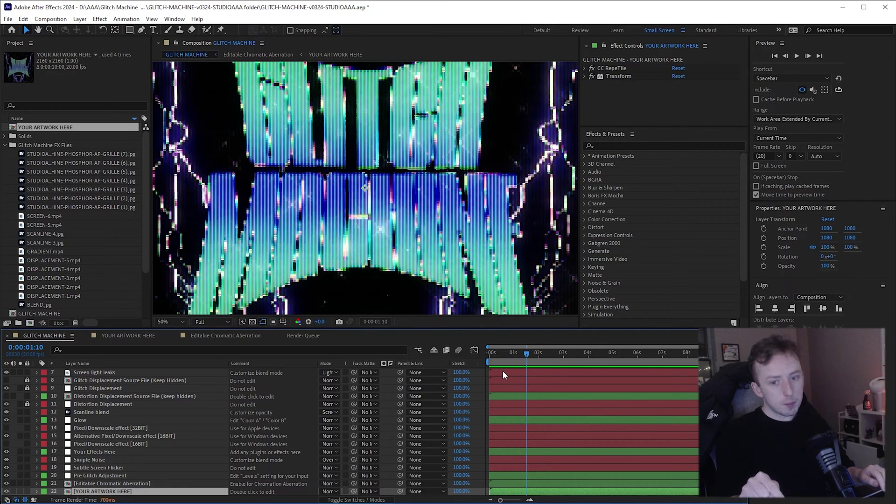
pyautogui.press('space')
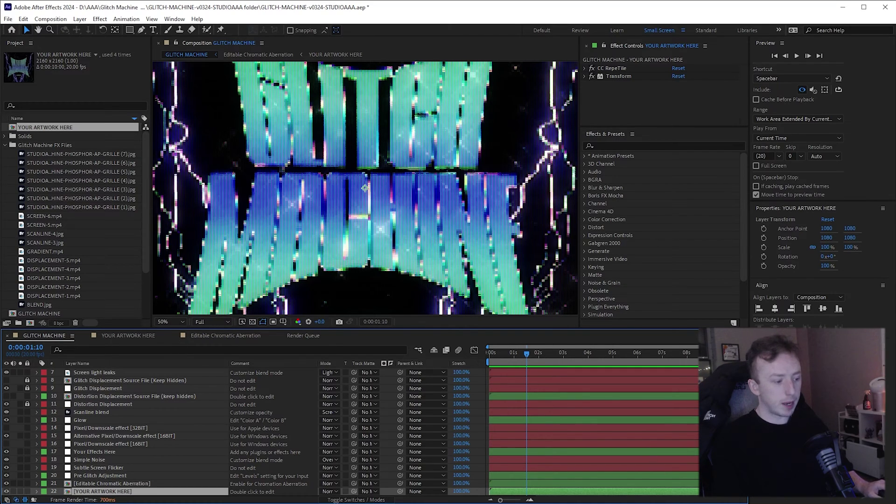
# - Rename the project's (Footage) folder as (Footage) TEST, then switch to After Effects and dismiss the missing-files warning
pyautogui.click(200, 221)
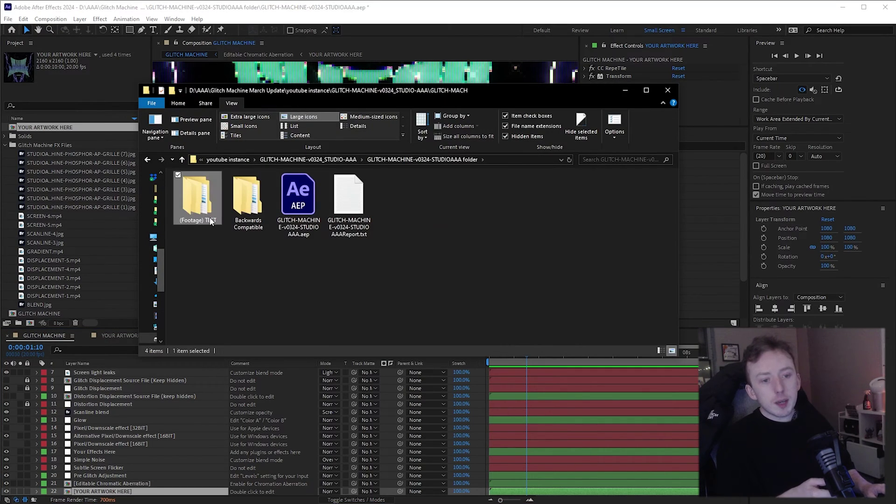
pyautogui.click(200, 221)
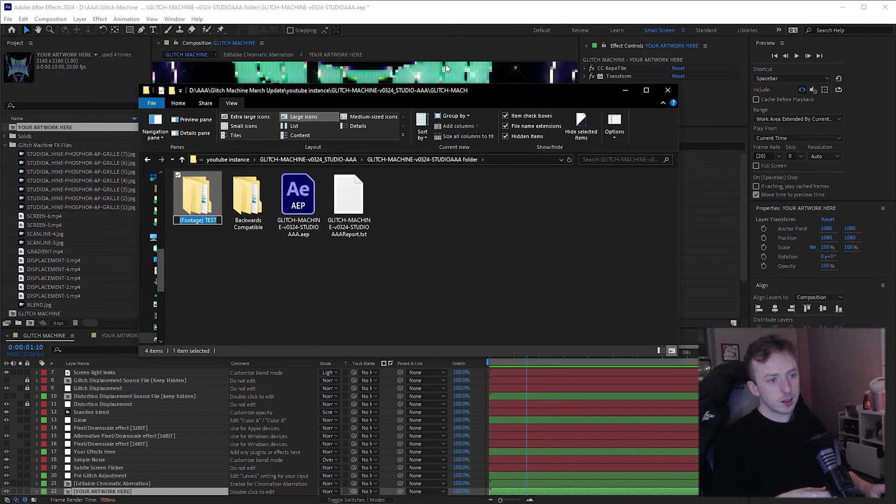
pyautogui.click(457, 43)
pyautogui.moveTo(760, 67); pyautogui.dragTo(400, 25)
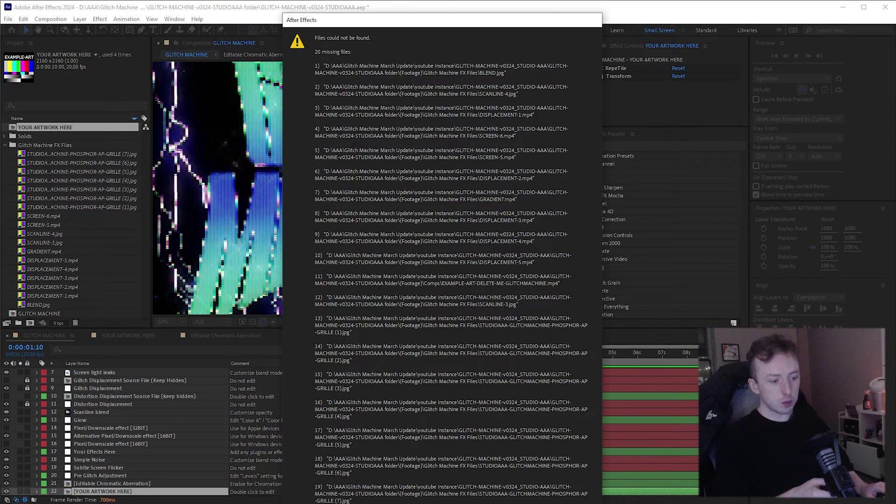
pyautogui.press('Return')
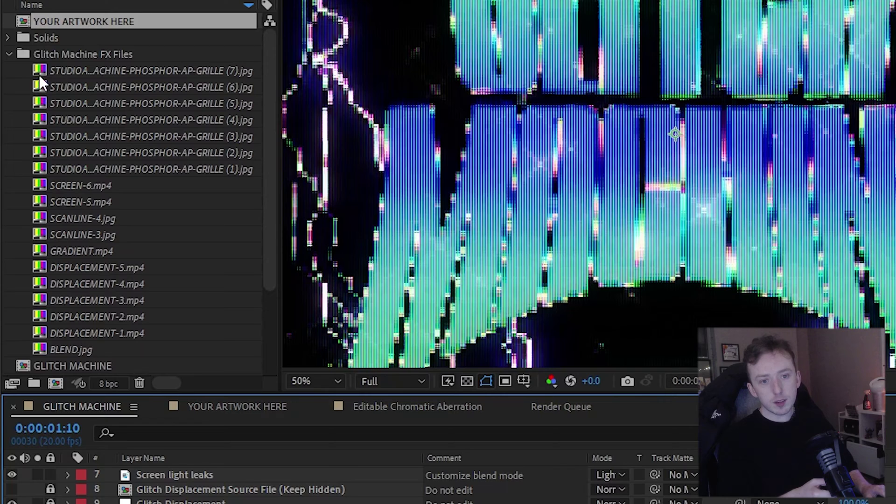
# - Look through the missing footage items in the project's Glitch Machine FX Files and Comps folders
pyautogui.click(65, 71)
pyautogui.scroll(-5, 64, 271)
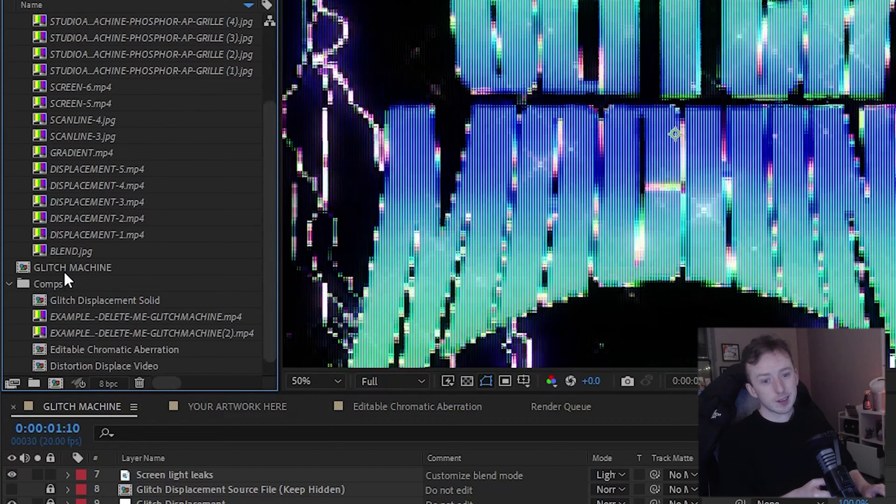
pyautogui.scroll(2, 69, 268)
pyautogui.scroll(3, 69, 271)
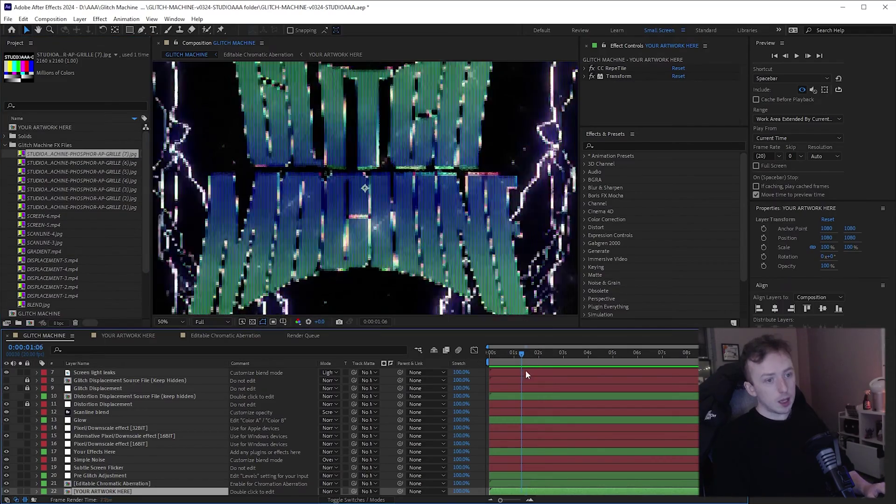
# - Scrub through the GLITCH MACHINE composition and return to its first frame to examine how the missing footage is displayed
pyautogui.moveTo(525, 370); pyautogui.dragTo(601, 378)
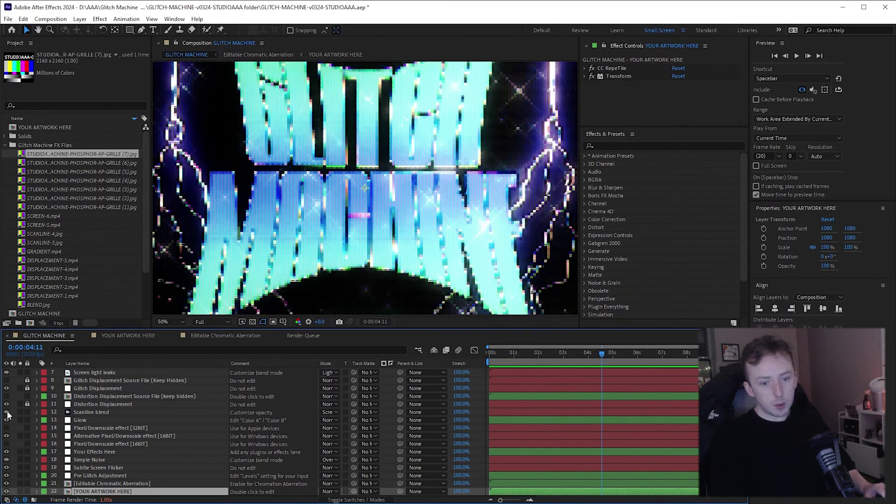
pyautogui.press('Home')
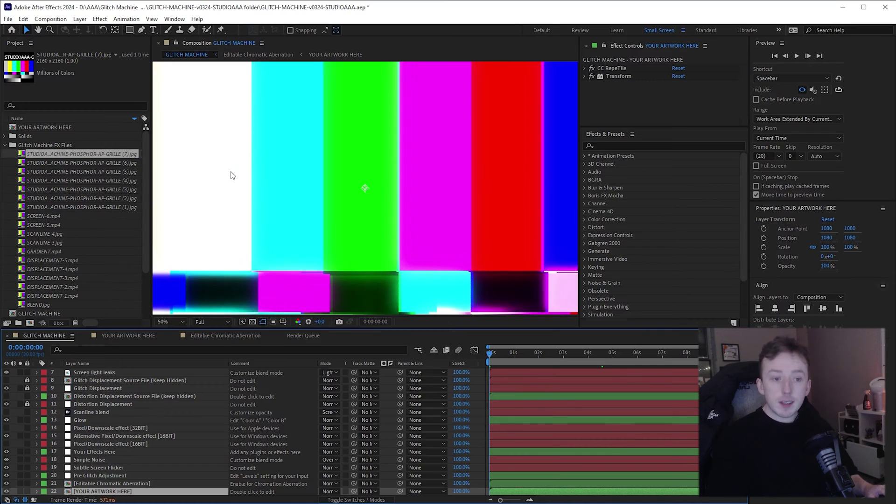
pyautogui.scroll(-4, 323, 181)
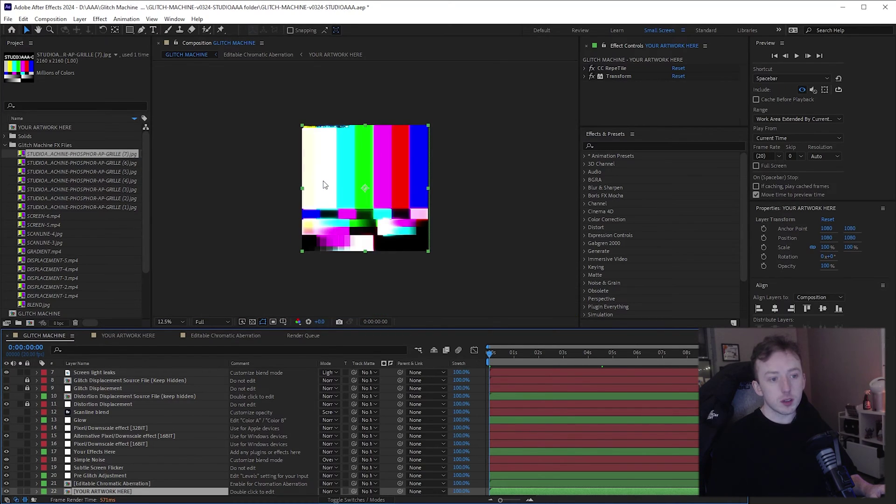
pyautogui.scroll(4, 323, 181)
# - Replace the missing SCANLINE-4.jpg with the same file from (Footage) TEST > Glitch Machine FX Files and acknowledge the relinked-items message
pyautogui.click(74, 216)
pyautogui.click(71, 279)
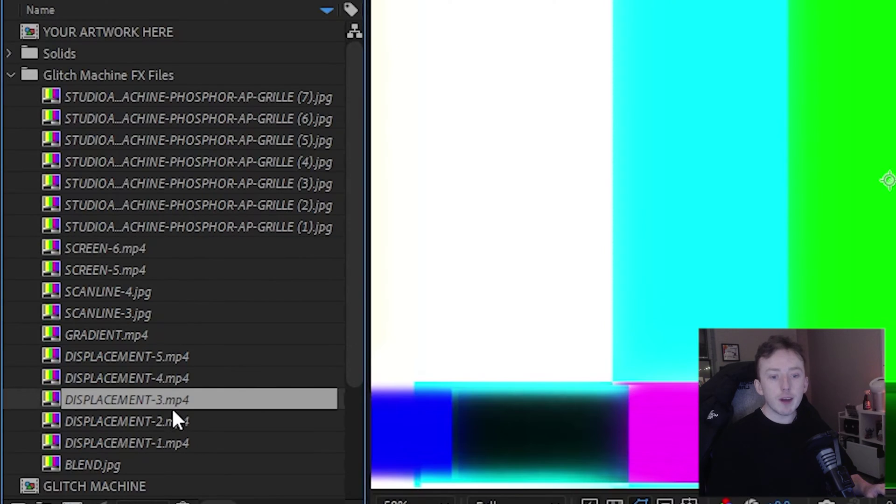
pyautogui.click(168, 225)
pyautogui.click(128, 300)
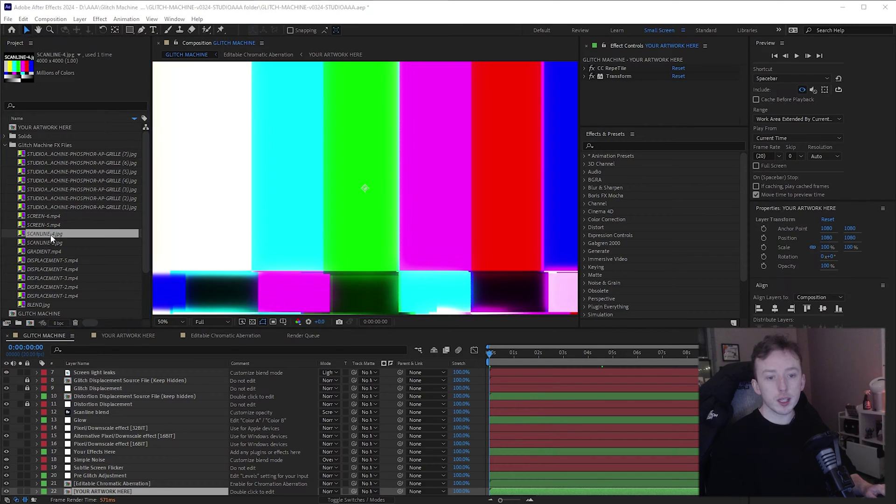
pyautogui.hotkey('ctrl', 'h')
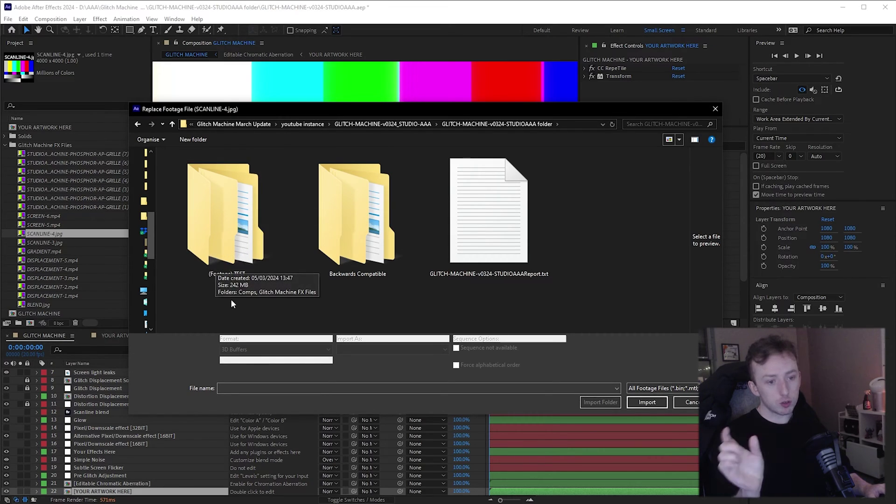
pyautogui.click(232, 233)
pyautogui.doubleClick(231, 232)
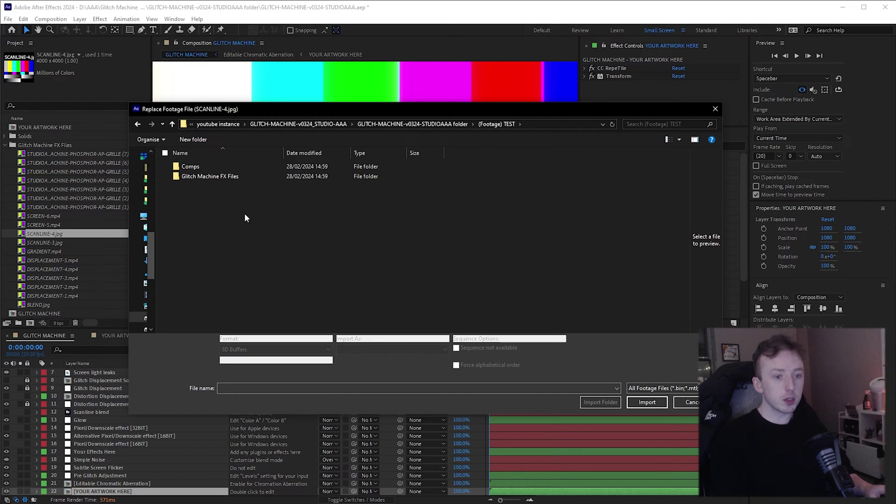
pyautogui.doubleClick(198, 177)
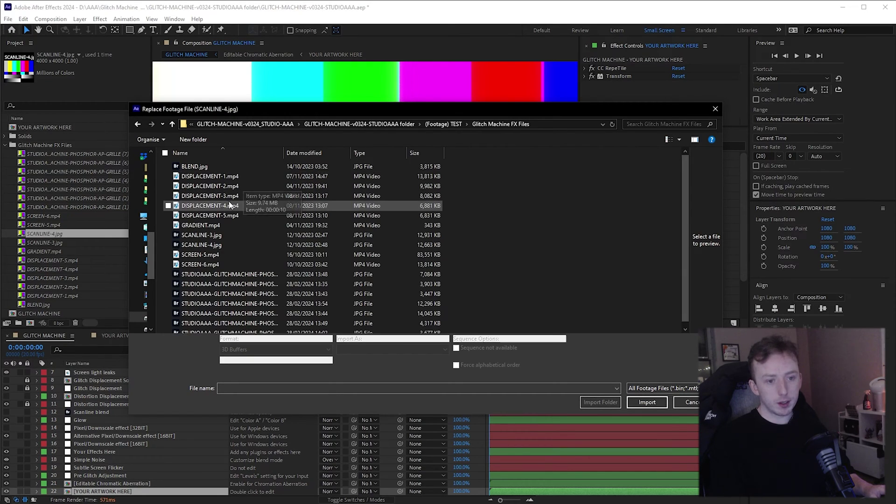
pyautogui.click(214, 246)
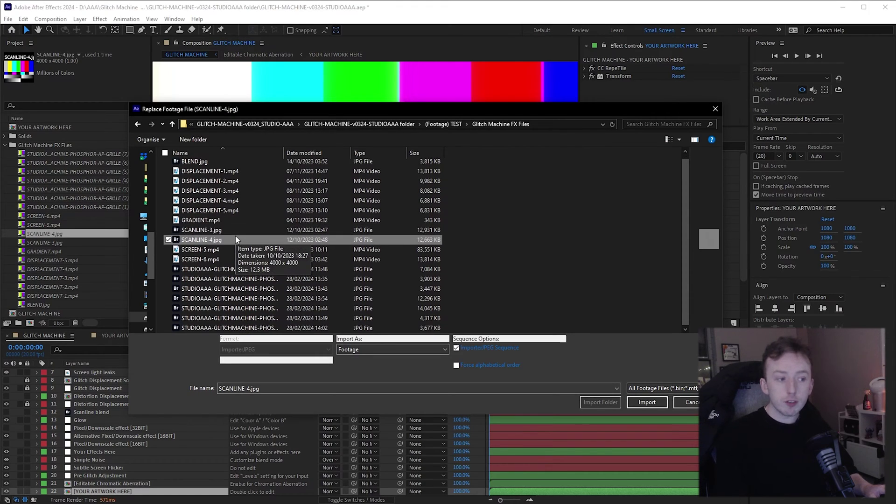
pyautogui.click(647, 403)
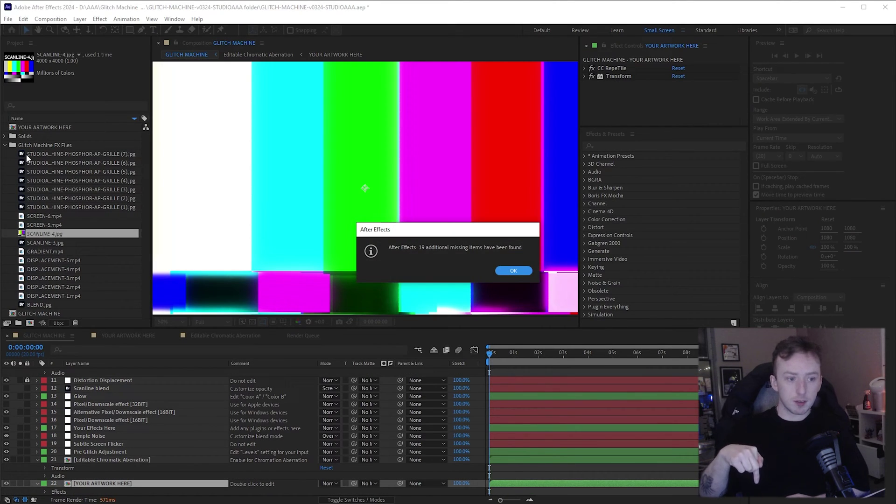
pyautogui.moveTo(486, 235); pyautogui.dragTo(438, 191)
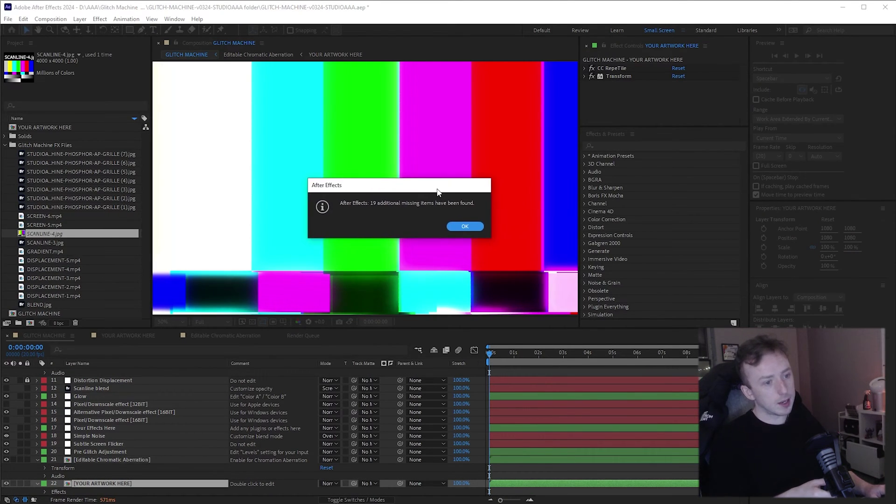
pyautogui.click(462, 227)
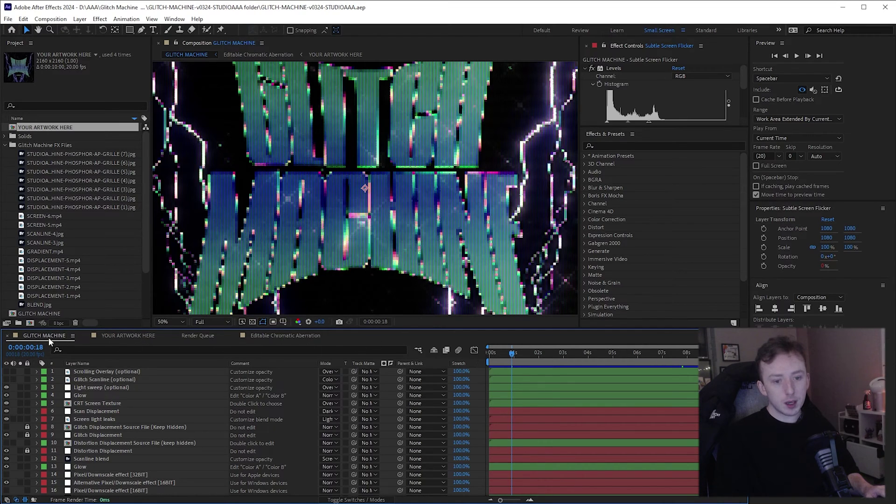
# - Bring up the Render Queue and close it in the timeline area
pyautogui.click(129, 336)
pyautogui.click(187, 335)
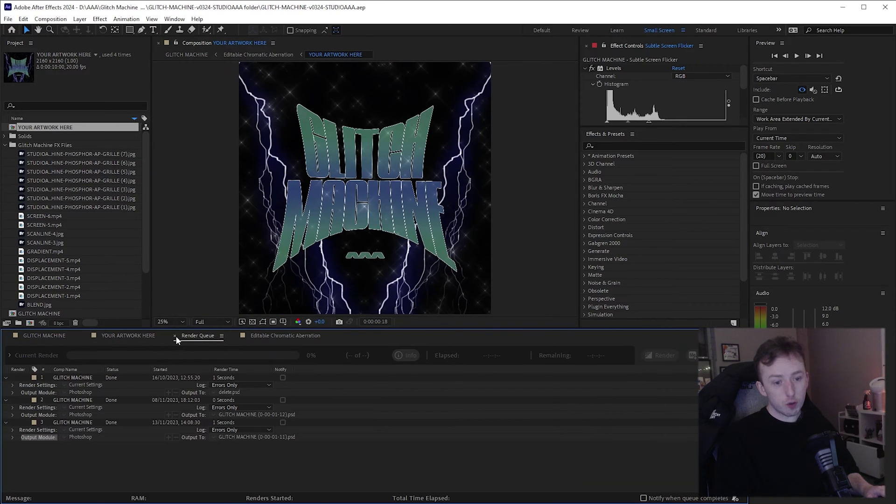
pyautogui.click(175, 336)
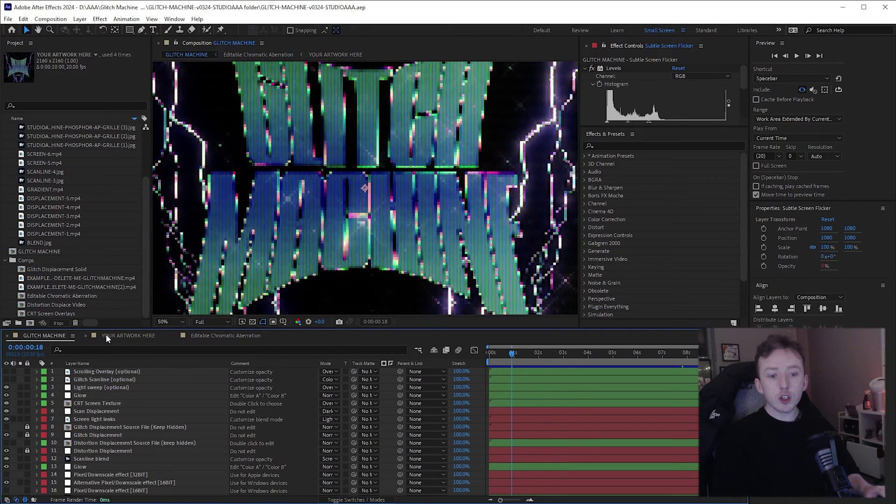
# - View the YOUR ARTWORK HERE composition, return to GLITCH MACHINE, and close the YOUR ARTWORK HERE and Editable Chromatic Aberration timelines
pyautogui.click(122, 335)
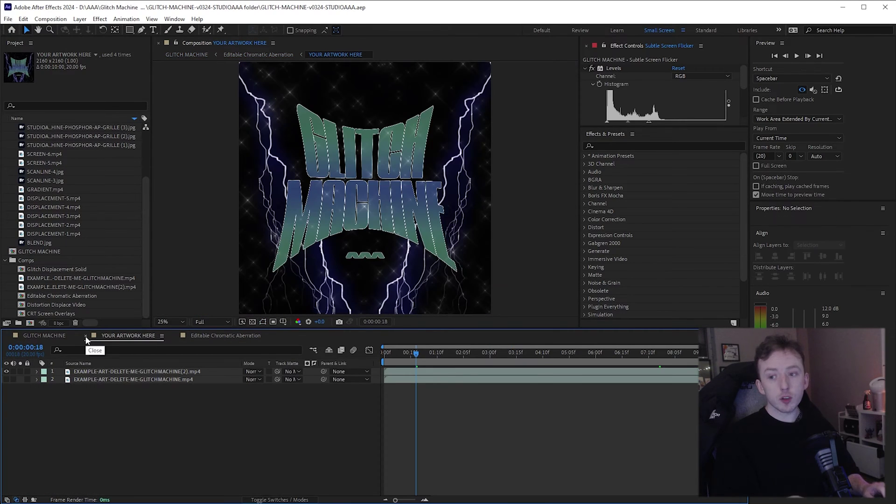
pyautogui.click(45, 336)
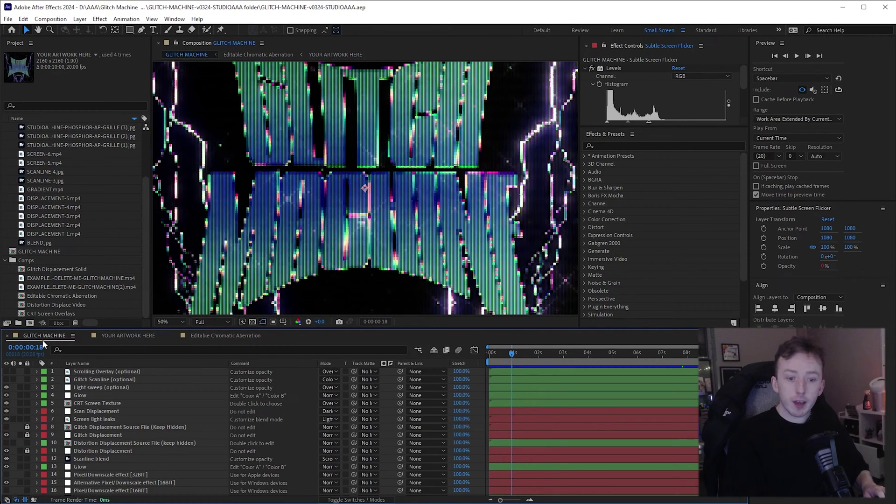
pyautogui.click(86, 335)
pyautogui.click(86, 335)
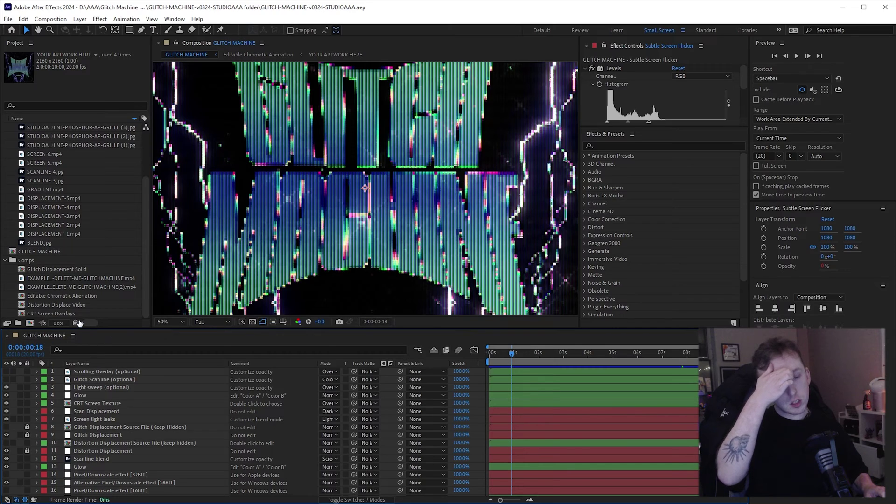
# - Open the YOUR ARTWORK HERE composition from the project and hide both EXAMPLE-ART-DELETE-ME video layers
pyautogui.click(35, 260)
pyautogui.scroll(3, 66, 219)
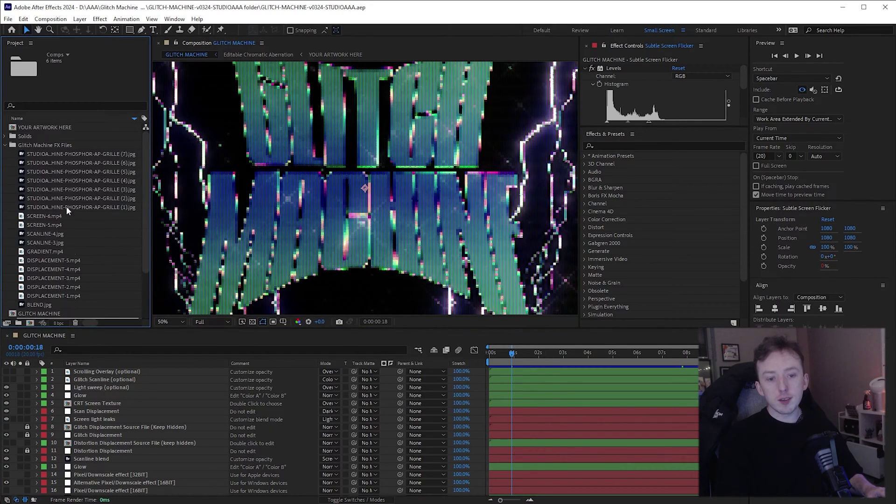
pyautogui.click(45, 128)
pyautogui.doubleClick(40, 129)
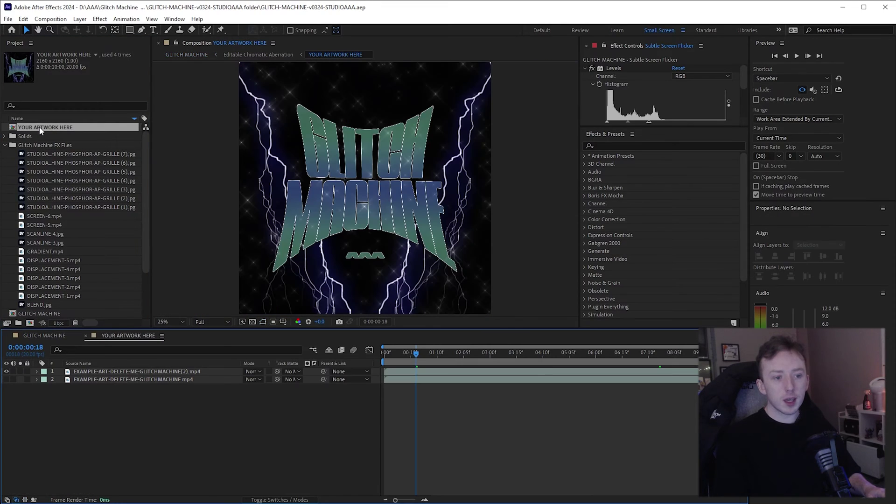
pyautogui.moveTo(6, 374); pyautogui.dragTo(6, 381)
pyautogui.click(5, 380)
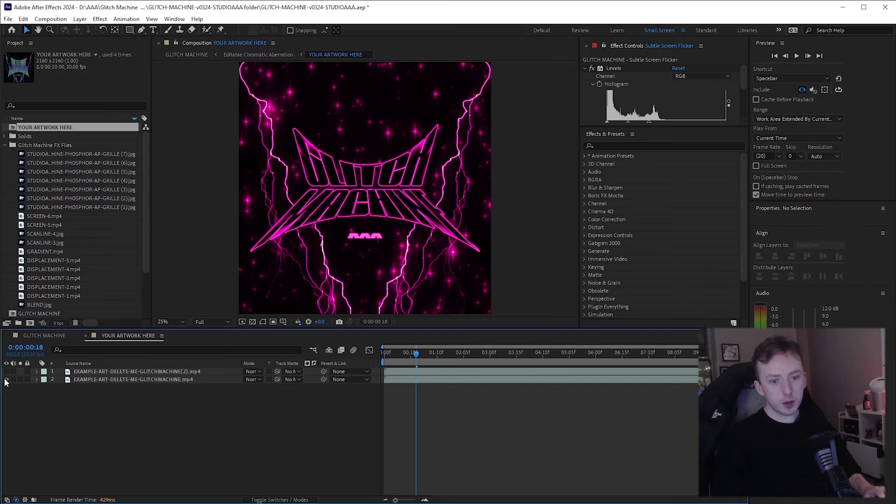
pyautogui.click(6, 380)
pyautogui.click(5, 372)
pyautogui.click(6, 371)
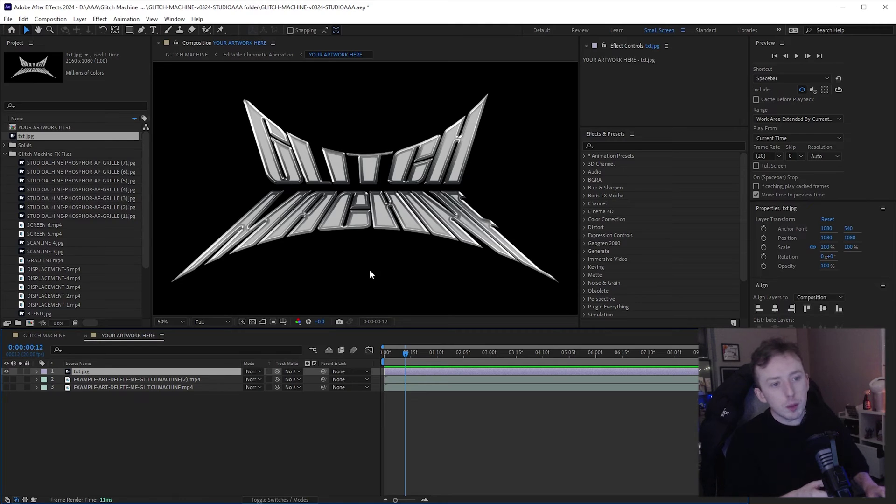
# - Return to the first frame of YOUR ARTWORK HERE, bring up GLITCH MACHINE and enlarge its timeline area
pyautogui.moveTo(516, 359); pyautogui.dragTo(137, 386)
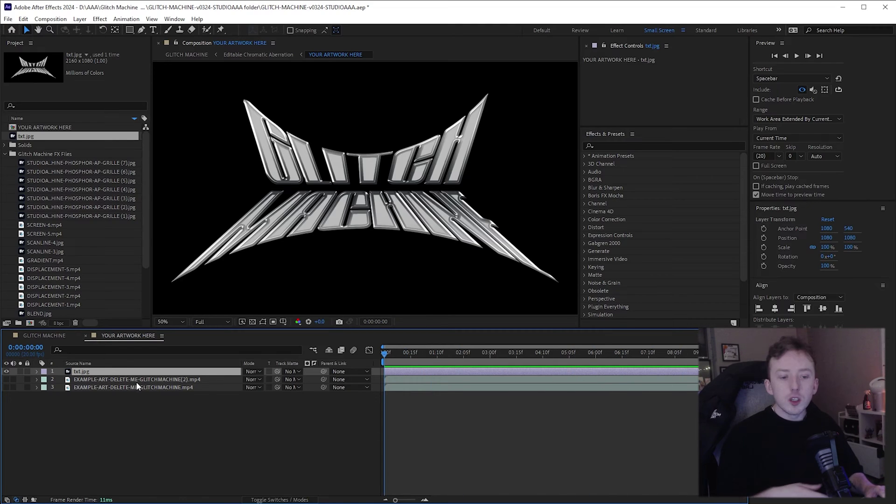
pyautogui.click(44, 336)
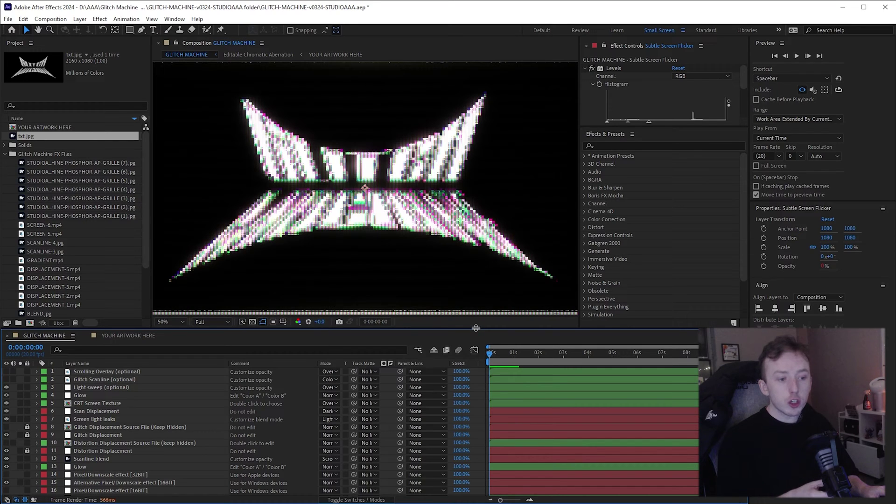
pyautogui.moveTo(476, 329); pyautogui.dragTo(503, 270)
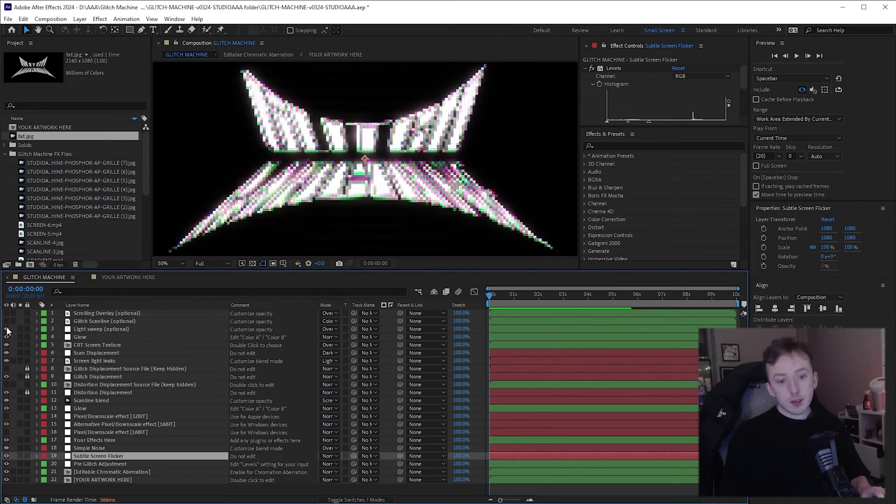
# - Hide the Light sweep (optional) layer and toggle the upper Glow layer off and on to compare its effect
pyautogui.click(7, 337)
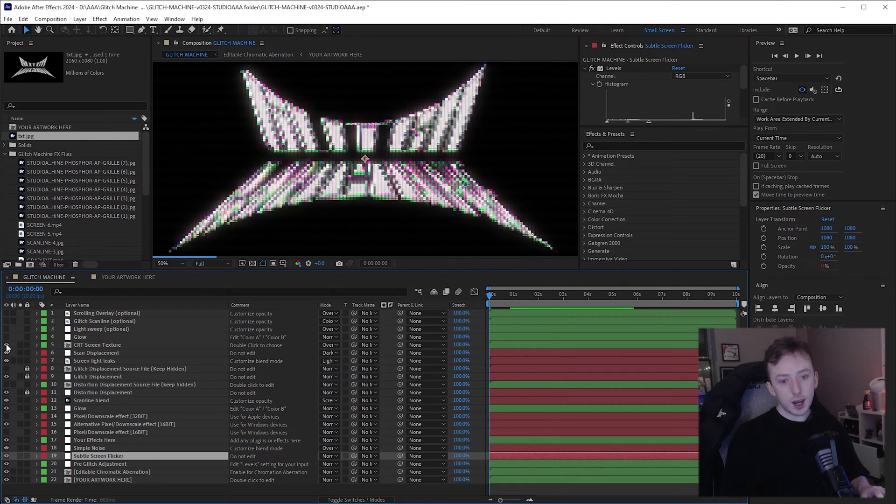
pyautogui.click(6, 345)
pyautogui.click(6, 337)
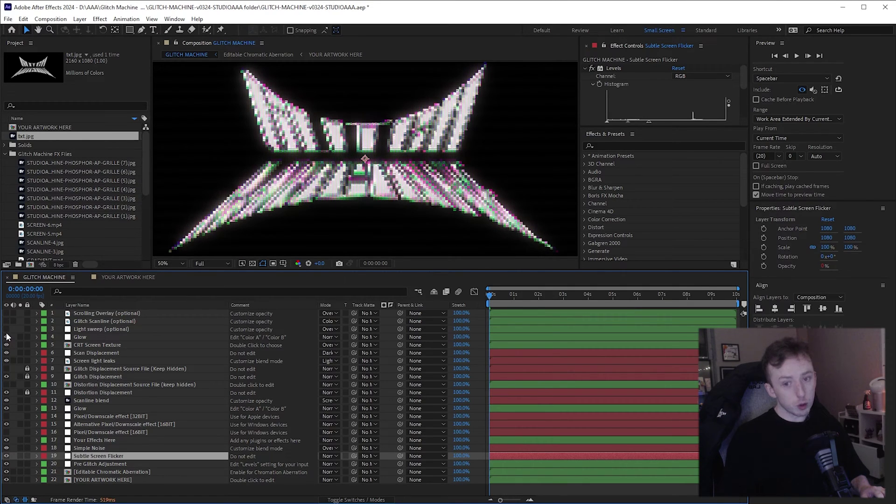
# - Select the lowest [YOUR ARTWORK HERE] layer and the uppermost Scrolling Overlay (optional) layer to examine the stacking order
pyautogui.click(94, 480)
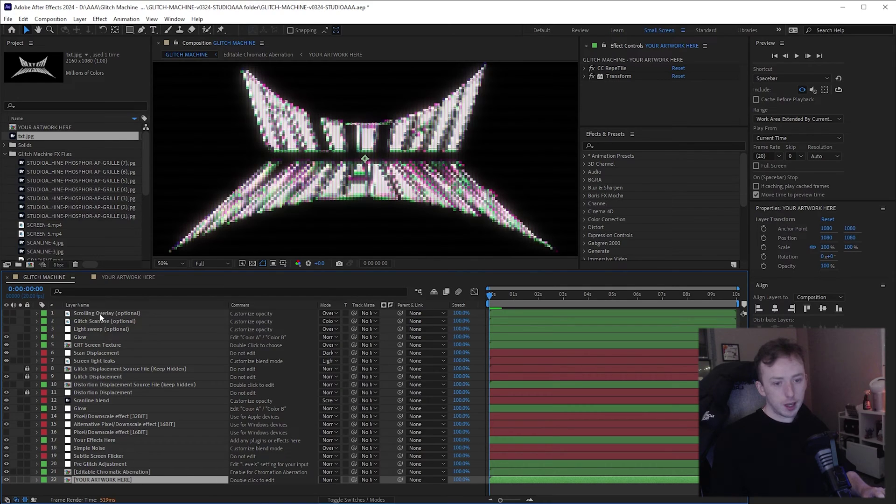
pyautogui.click(77, 314)
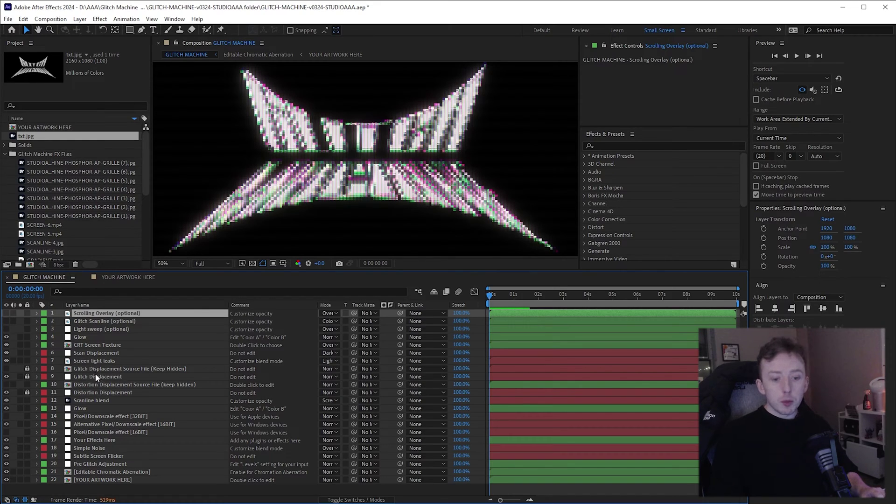
# - On the Pre Glitch Adjustment layer, enlarge the effect settings area and set Levels to Input Black 90, Input White 163 and Gamma 1.10
pyautogui.click(95, 463)
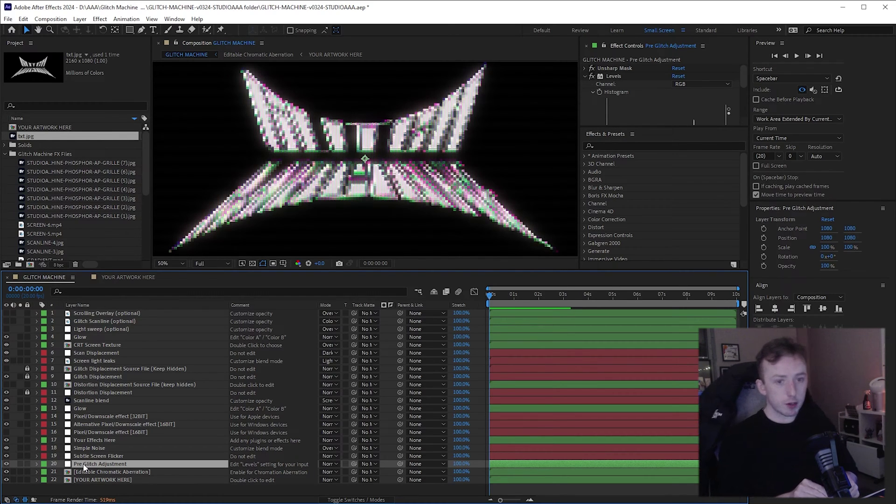
pyautogui.click(174, 19)
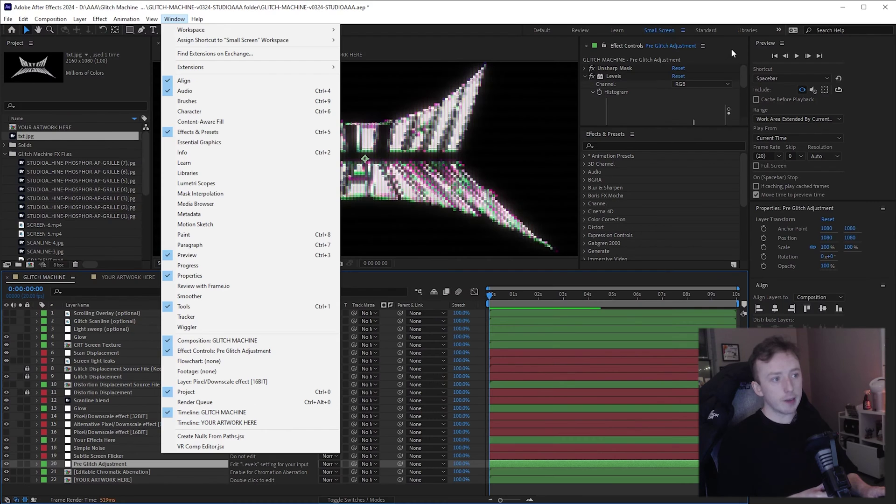
pyautogui.click(172, 312)
pyautogui.moveTo(660, 126); pyautogui.dragTo(660, 231)
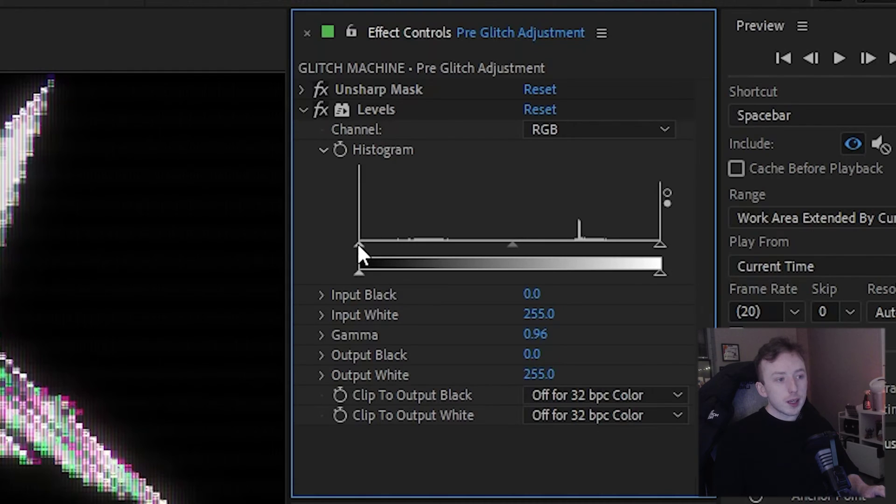
pyautogui.moveTo(357, 242); pyautogui.dragTo(413, 243)
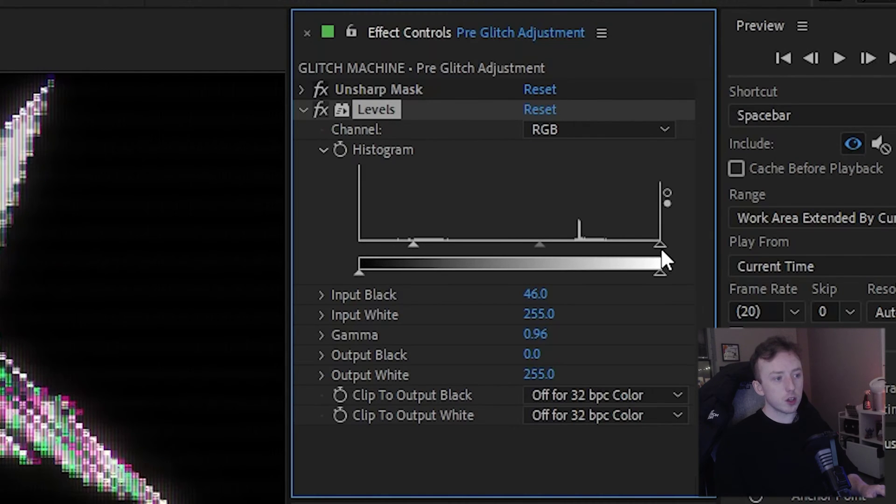
pyautogui.moveTo(661, 246); pyautogui.dragTo(552, 244)
pyautogui.moveTo(484, 245); pyautogui.dragTo(522, 245)
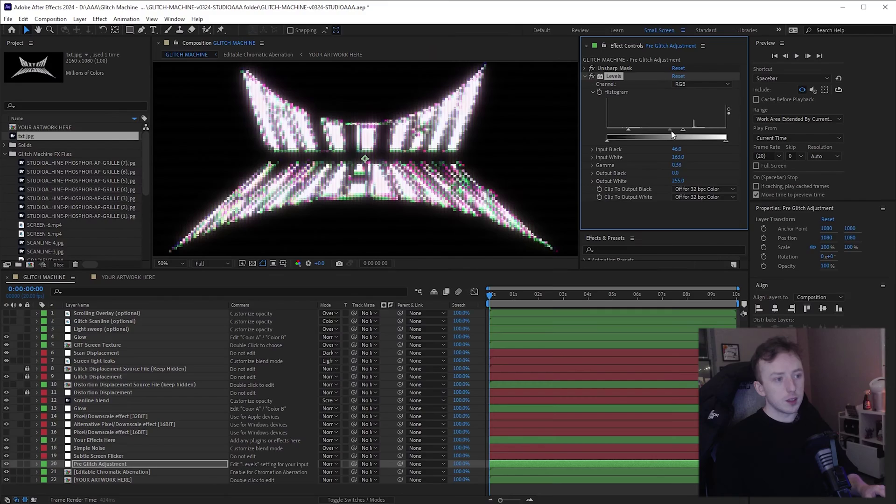
pyautogui.moveTo(676, 135); pyautogui.dragTo(650, 132)
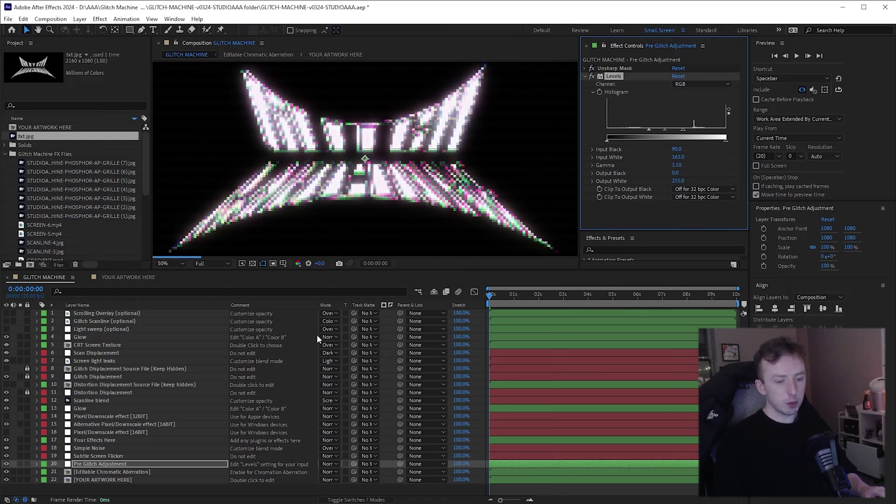
# - Select the Subtle Screen Flicker, Simple Noise and lower Glow layers in turn to examine their effects
pyautogui.click(87, 456)
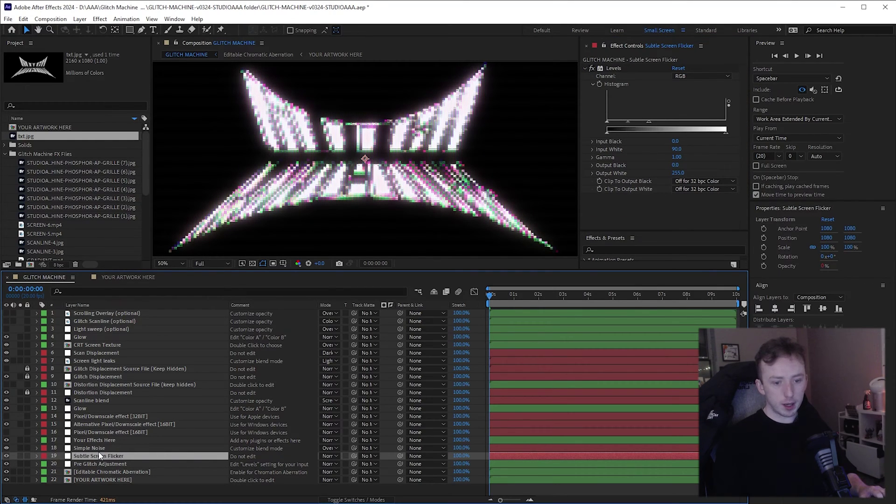
pyautogui.hotkey('ctrl', 'Up')
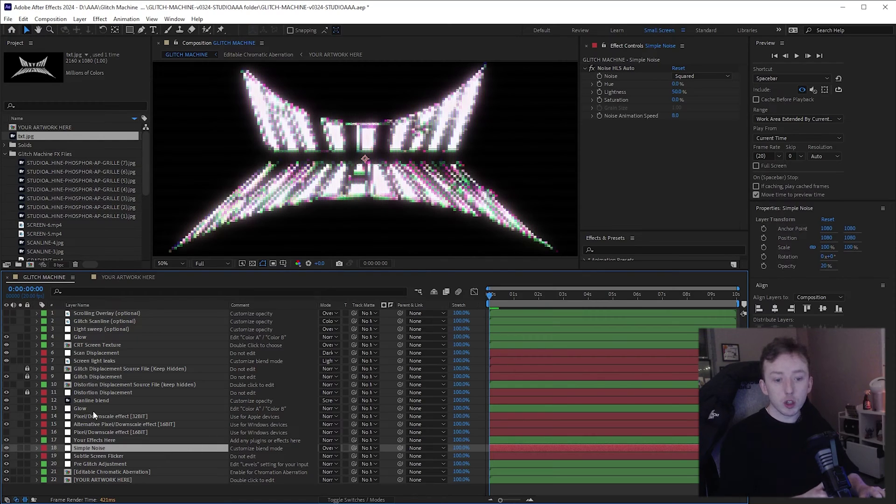
pyautogui.click(94, 410)
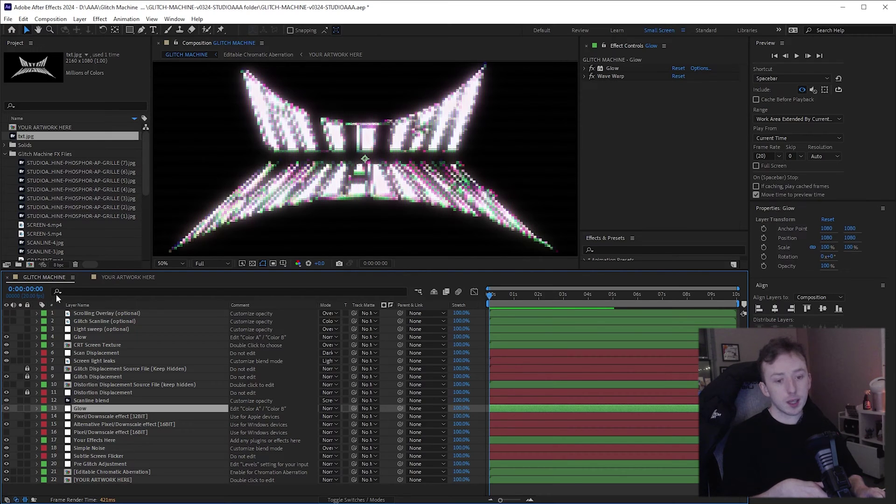
# - Open the CRT Screen Texture composition, show RGB-INDEXED-CRT-LINES-02 instead of RGB-INDEXED-CRT-LINES-01, and check the result in GLITCH MACHINE
pyautogui.doubleClick(94, 346)
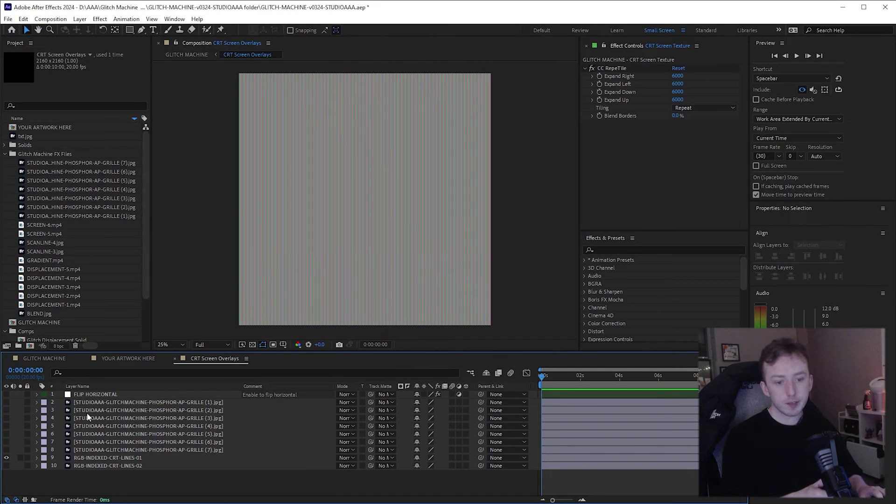
pyautogui.click(7, 458)
pyautogui.click(6, 458)
pyautogui.click(7, 457)
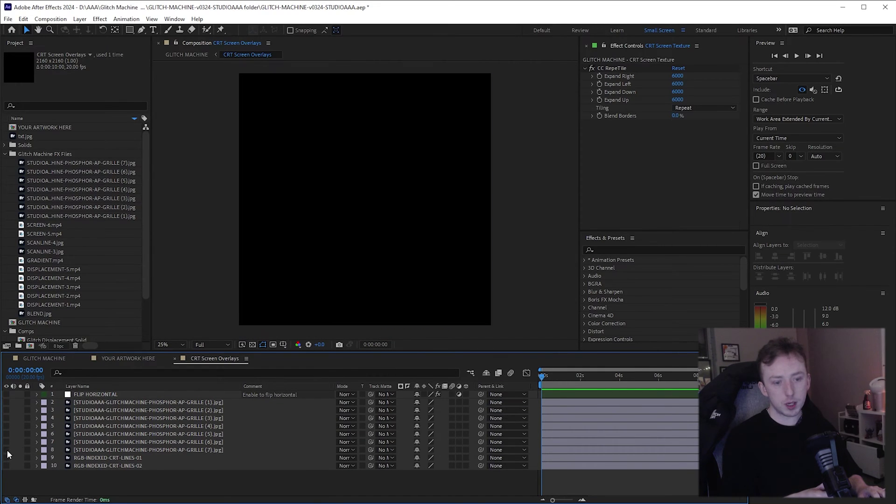
pyautogui.click(7, 465)
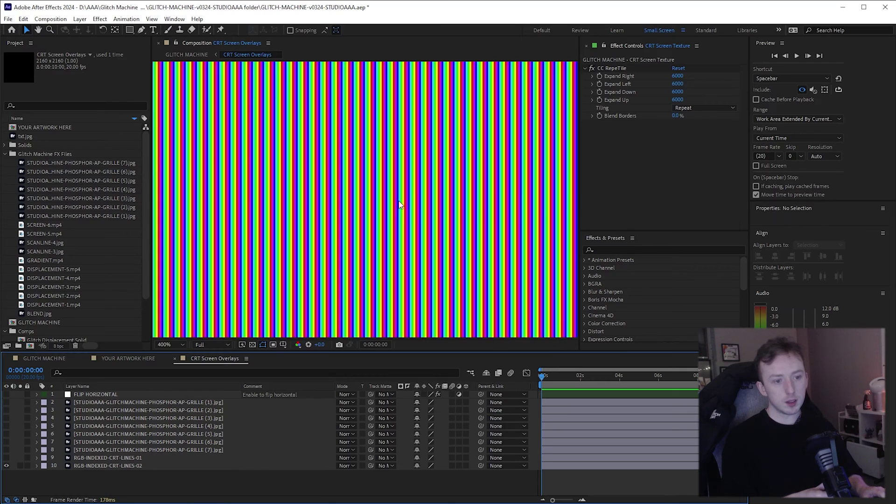
pyautogui.hotkey('shift', '.')
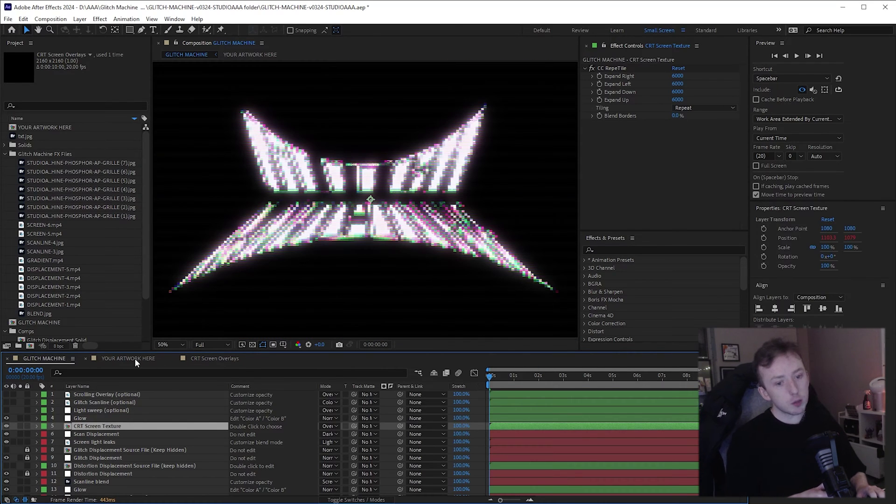
pyautogui.click(206, 360)
pyautogui.click(57, 360)
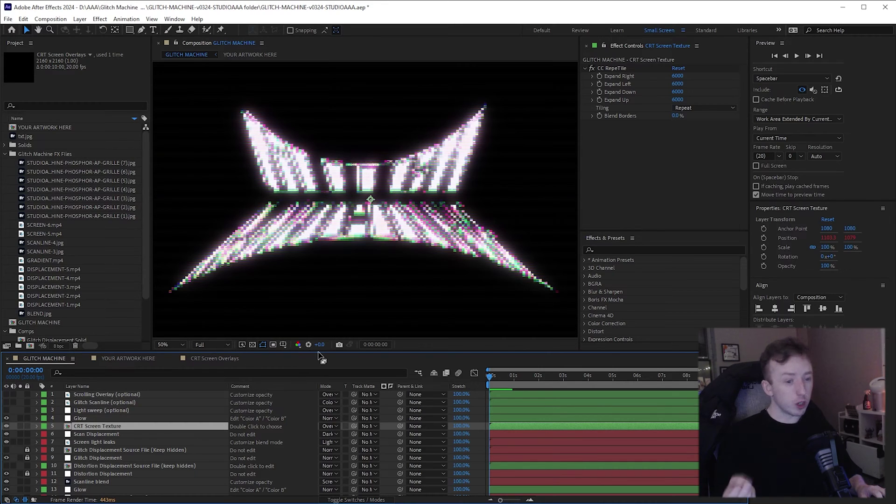
# - In CRT Screen Overlays, enable FLIP HORIZONTAL, show PHOSPHOR-AP-GRILLE (4) instead of RGB-INDEXED-CRT-LINES-02, and return to GLITCH MACHINE
pyautogui.click(214, 358)
pyautogui.click(6, 466)
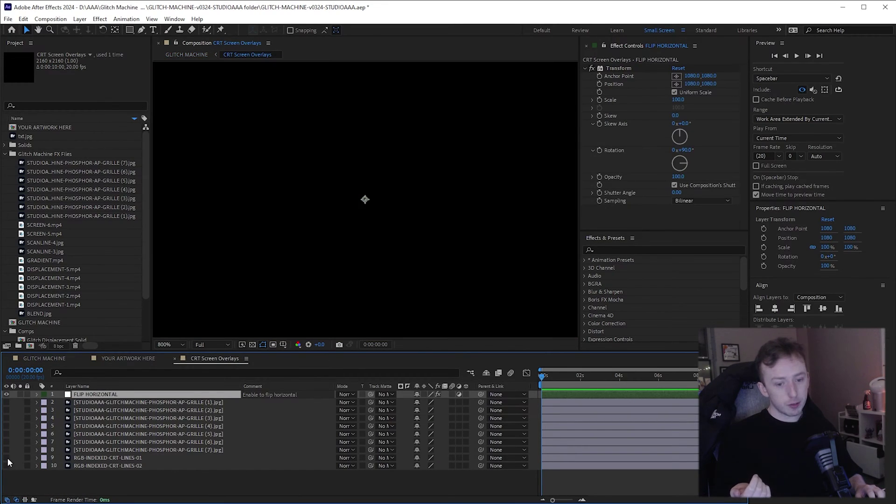
pyautogui.click(6, 458)
pyautogui.click(6, 458)
pyautogui.click(6, 427)
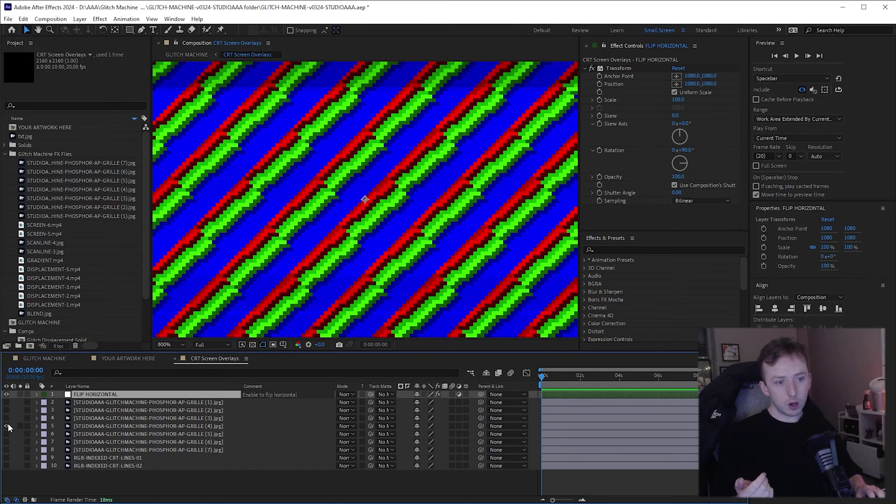
pyautogui.click(45, 358)
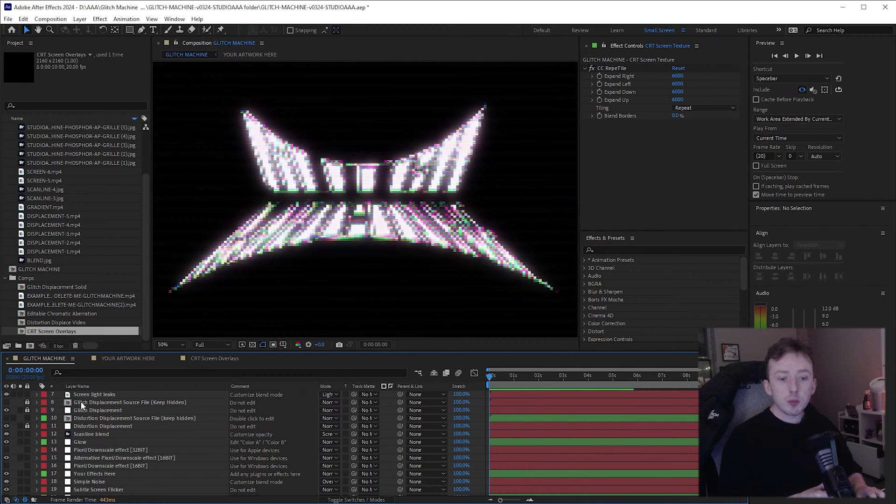
# - Unlock the Glitch Displacement and Distortion Displacement layers along with the Glitch Displacement Source File layer
pyautogui.click(86, 418)
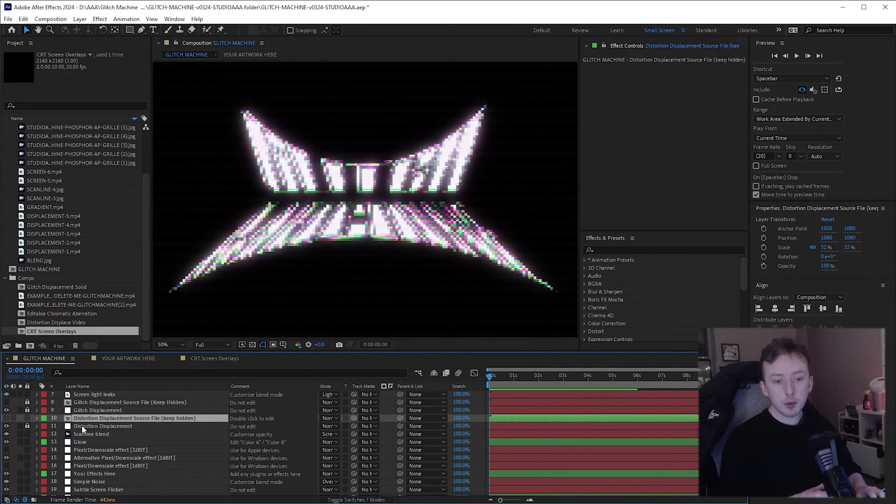
pyautogui.click(77, 409)
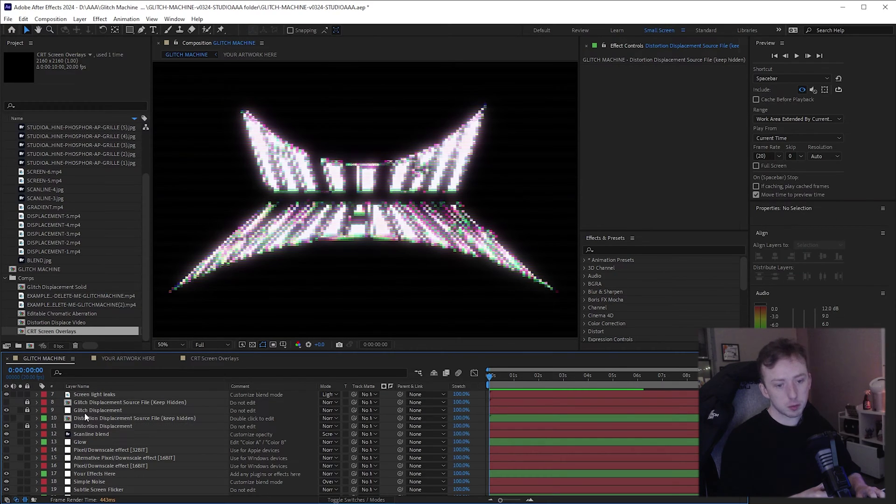
pyautogui.click(27, 410)
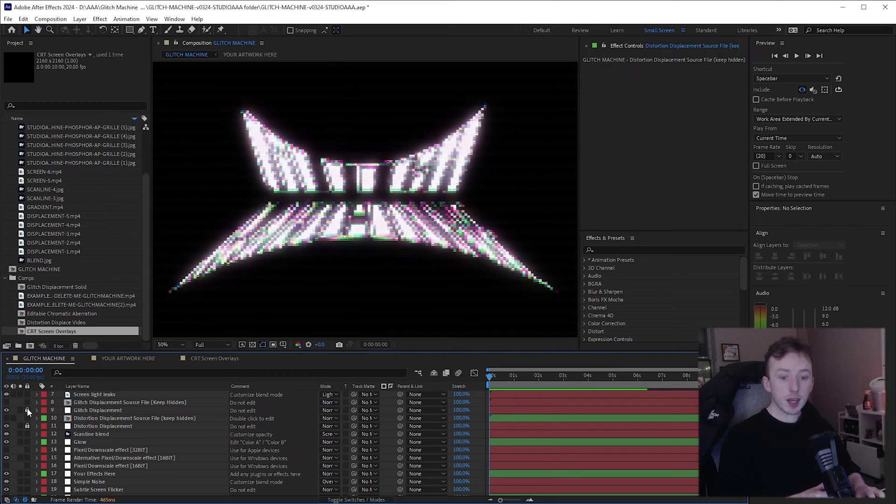
pyautogui.click(27, 409)
# - Open the Distortion Displacement Source File composition and examine its FPS CONTROL effect and the DISPLACEMENT-5 layer's blending mode options
pyautogui.click(89, 420)
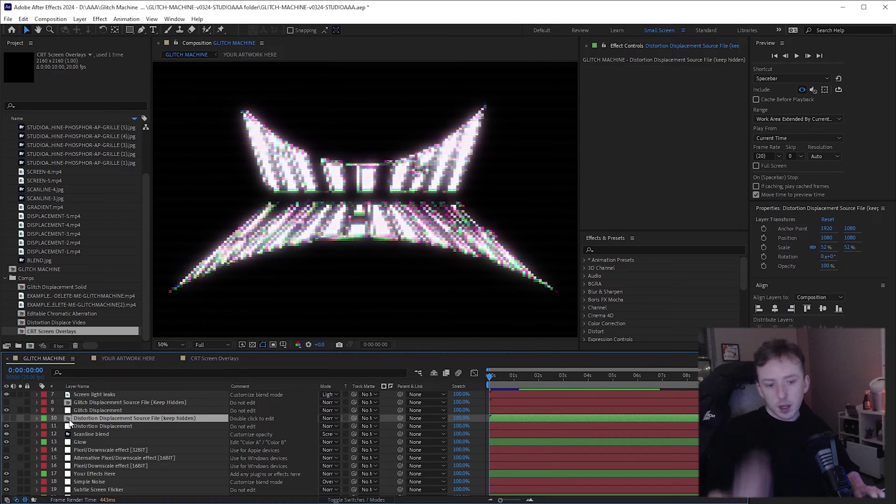
pyautogui.doubleClick(70, 418)
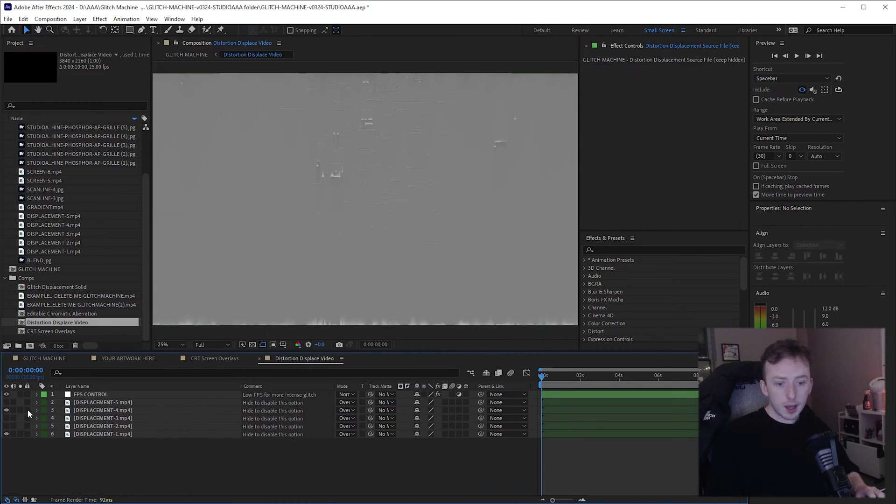
pyautogui.click(53, 396)
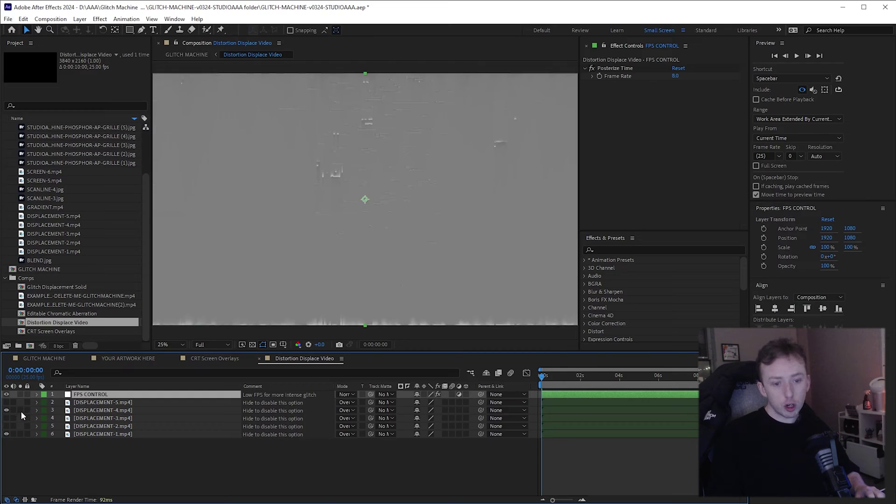
pyautogui.click(103, 403)
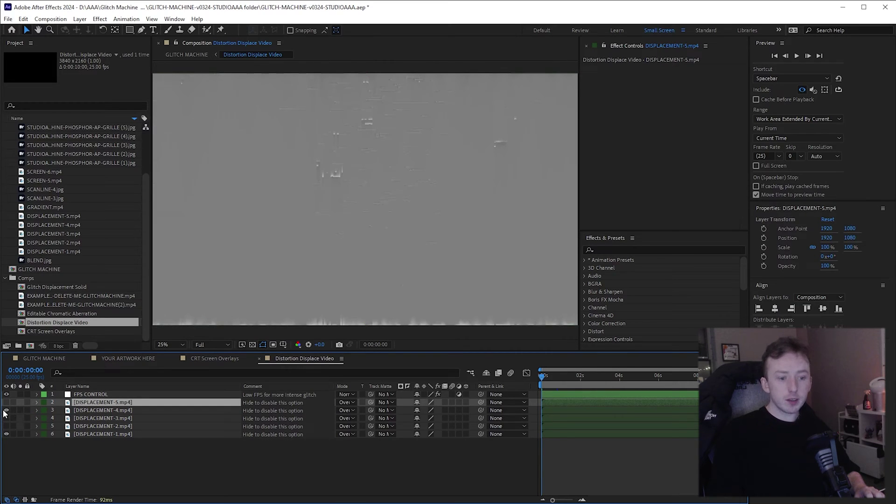
pyautogui.click(343, 404)
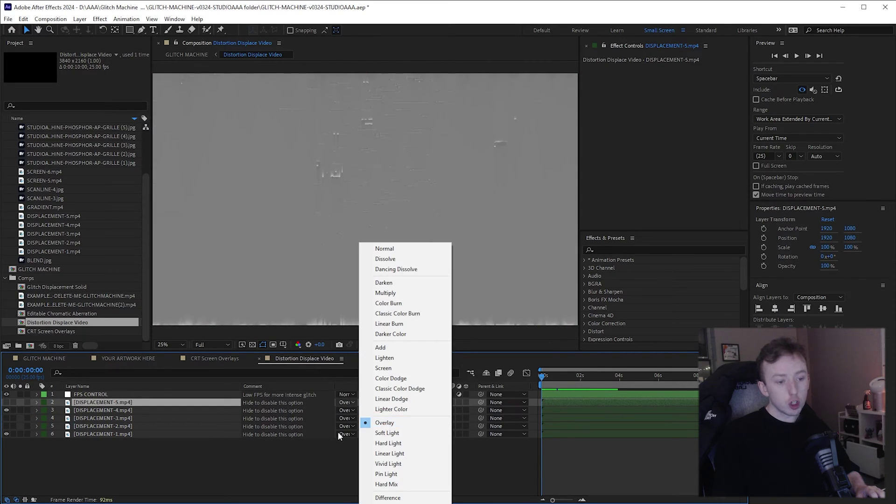
pyautogui.click(238, 405)
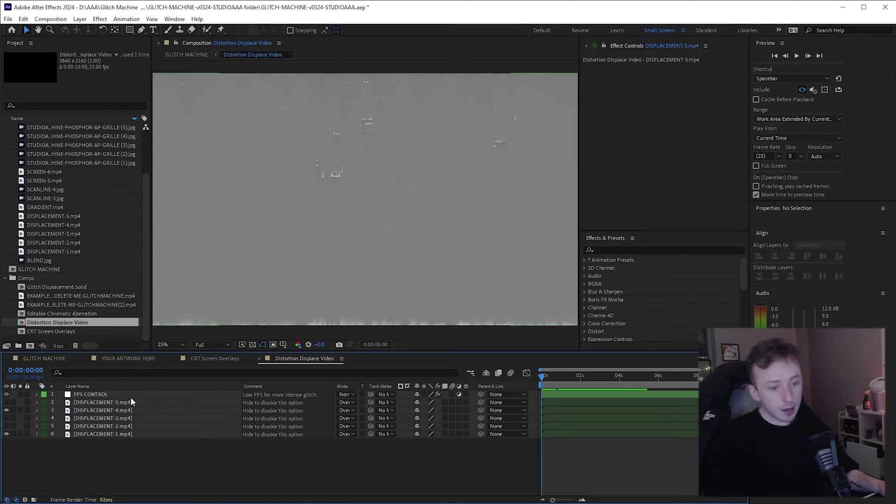
# - Show all five DISPLACEMENT video layers, preview the map at about 7 seconds, and check the result in GLITCH MACHINE
pyautogui.moveTo(6, 402); pyautogui.dragTo(7, 446)
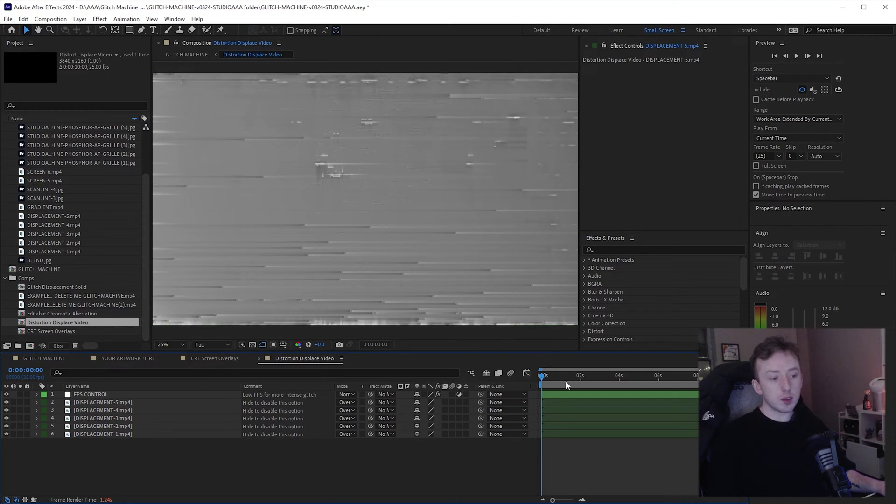
pyautogui.moveTo(567, 384); pyautogui.dragTo(685, 393)
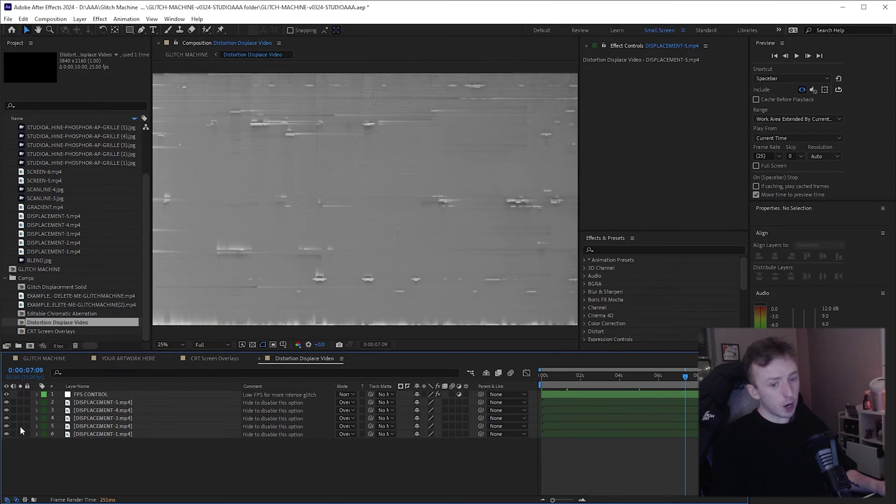
pyautogui.scroll(-1, 347, 218)
pyautogui.scroll(1, 349, 218)
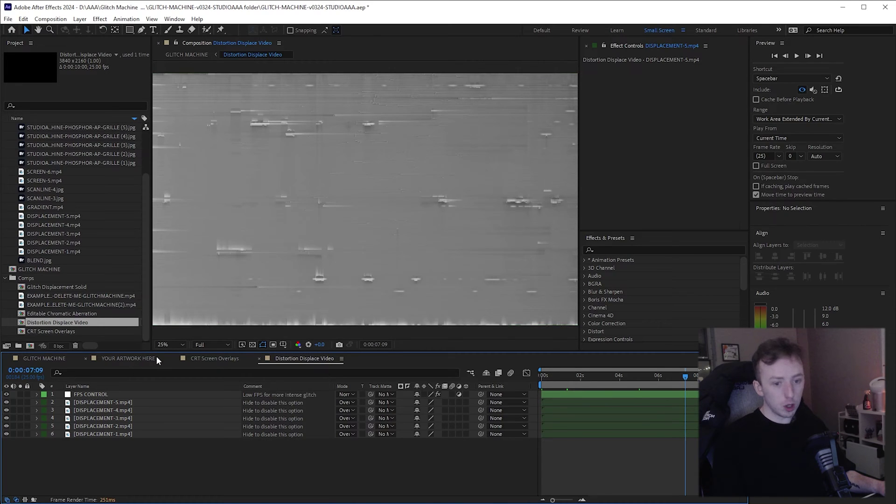
pyautogui.click(51, 359)
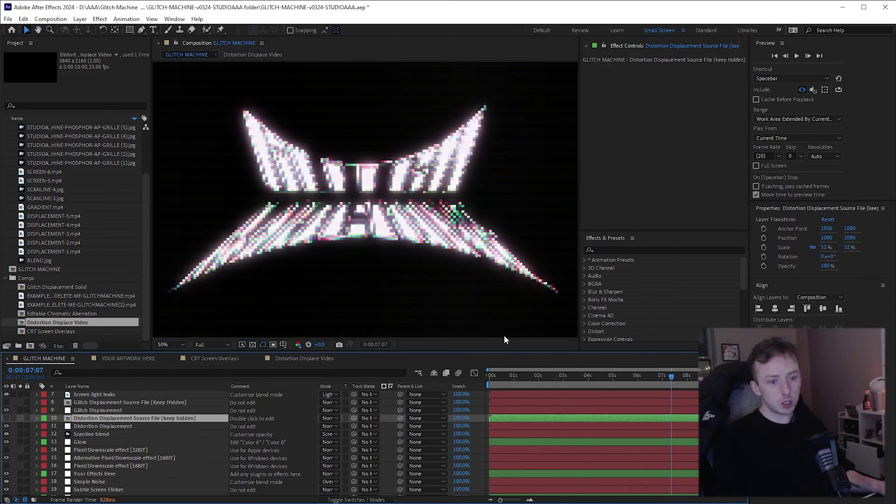
pyautogui.click(298, 359)
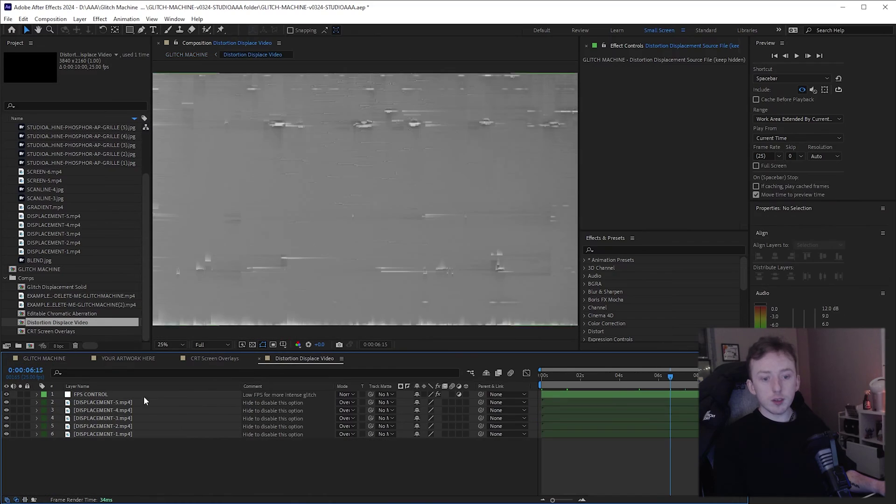
# - Hide every displacement video except DISPLACEMENT-1 and compare the reduced distortion in the GLITCH MACHINE composition
pyautogui.moveTo(8, 410); pyautogui.dragTo(6, 431)
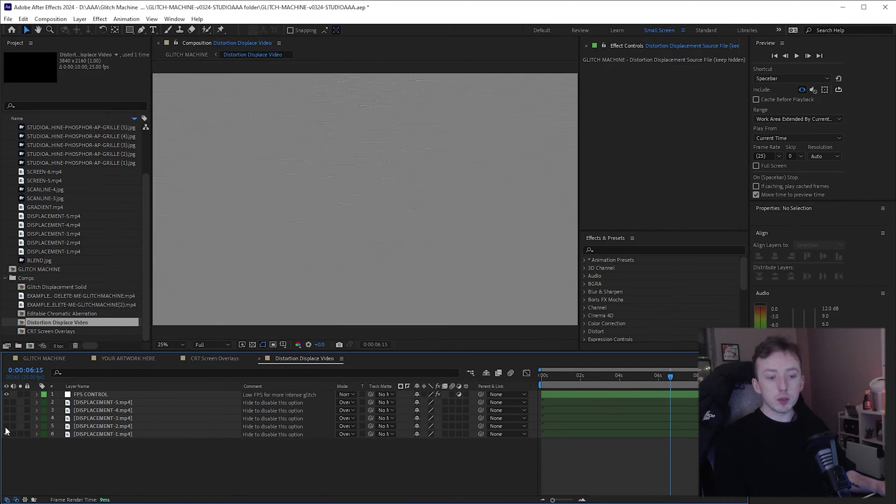
pyautogui.scroll(-1, 463, 203)
pyautogui.scroll(1, 426, 212)
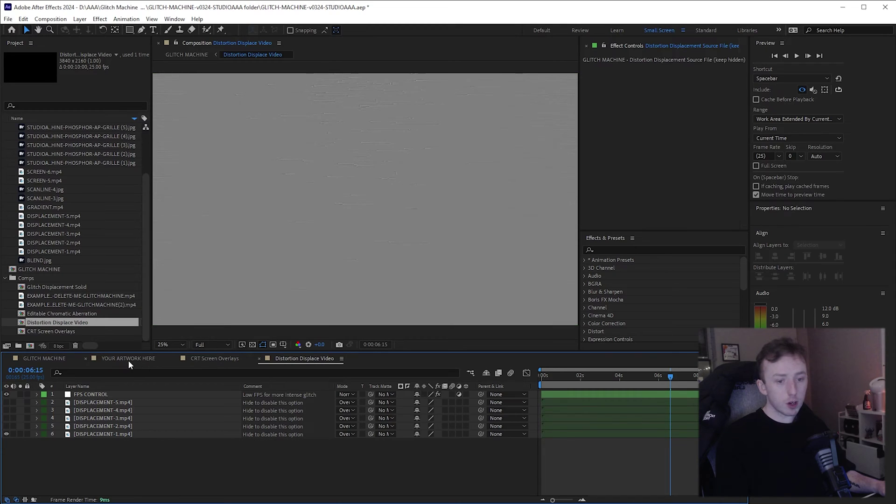
pyautogui.click(46, 357)
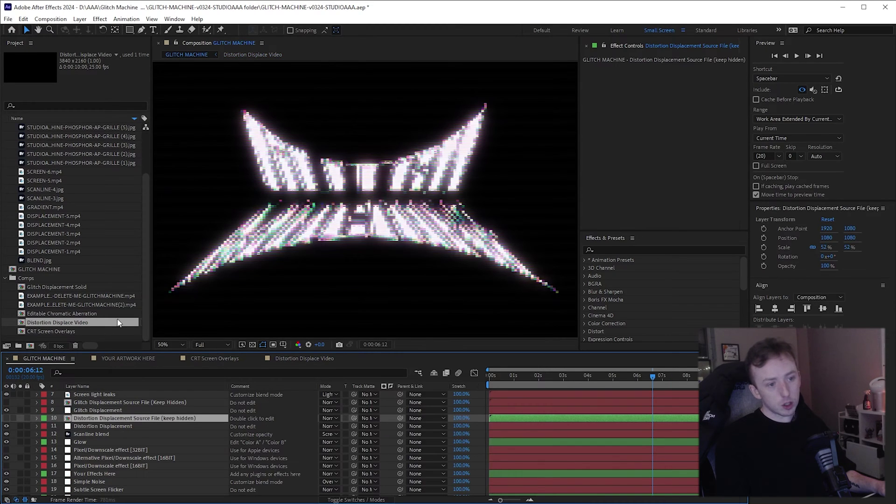
pyautogui.click(301, 358)
pyautogui.click(43, 358)
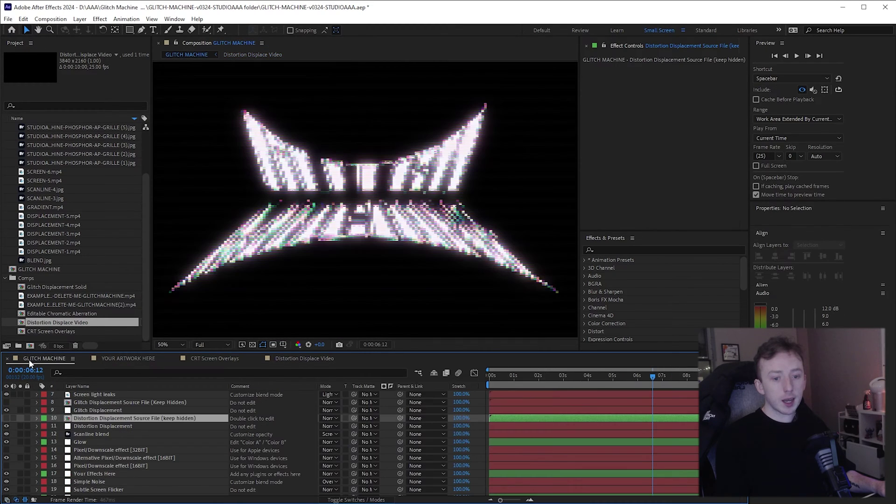
# - Show DISPLACEMENT-2 through DISPLACEMENT-5 again in Distortion Displace Video and return to GLITCH MACHINE
pyautogui.click(90, 426)
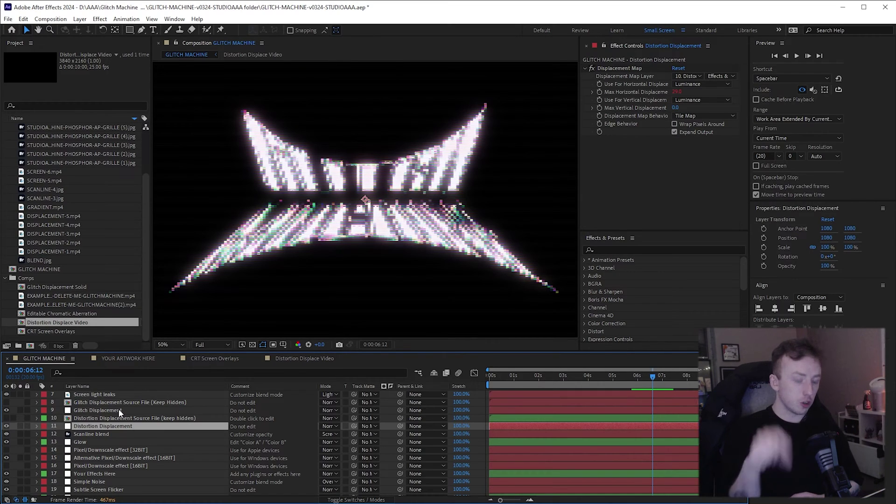
pyautogui.click(117, 418)
pyautogui.click(286, 362)
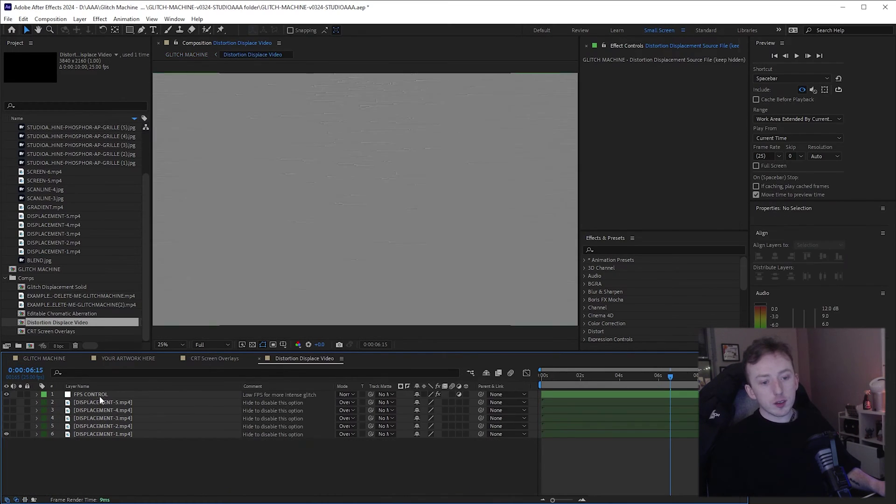
pyautogui.click(6, 426)
pyautogui.click(44, 358)
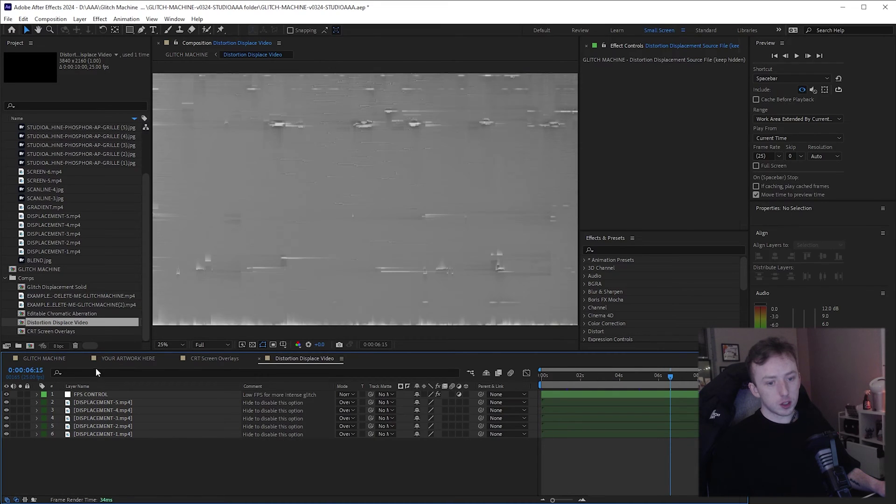
# - Raise the Distortion Displacement layer's Max Horizontal Displacement to about 1050 and check the glitch at several times along the timeline
pyautogui.click(95, 427)
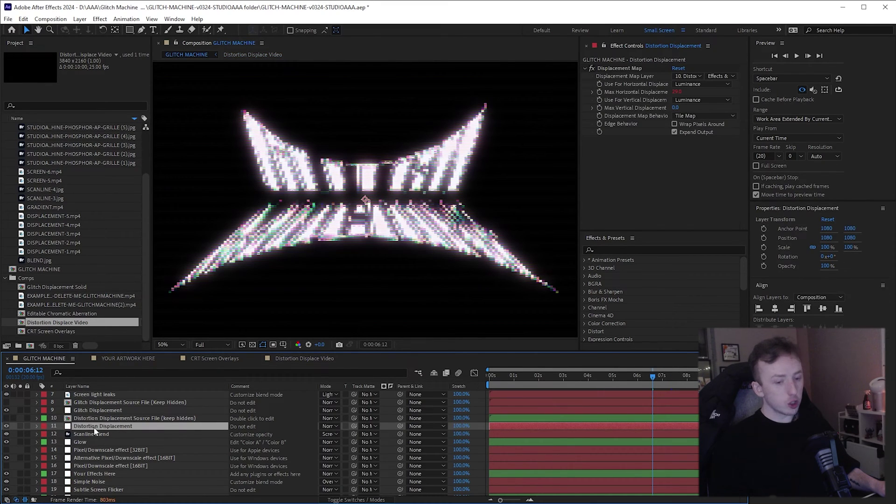
pyautogui.click(676, 92)
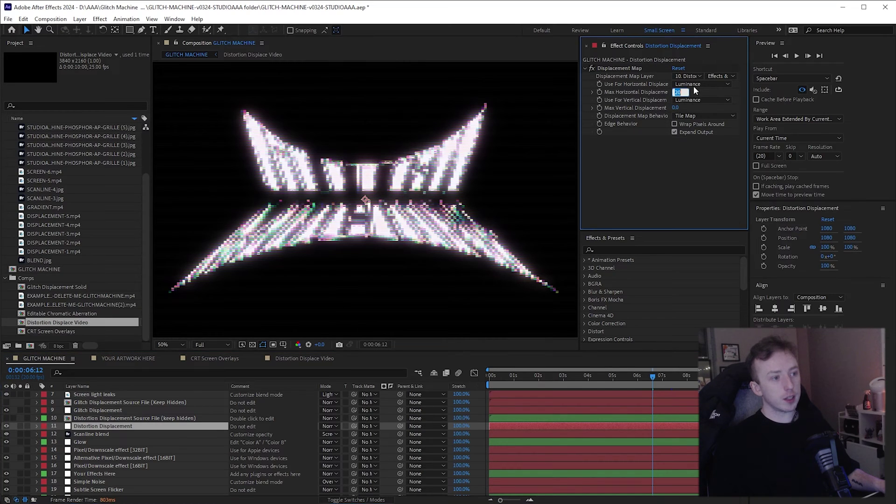
pyautogui.moveTo(679, 91); pyautogui.dragTo(730, 100)
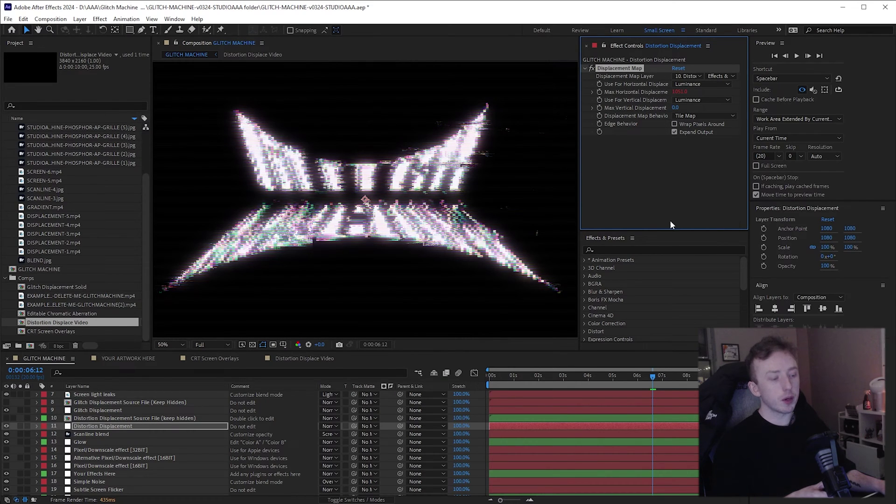
pyautogui.click(545, 384)
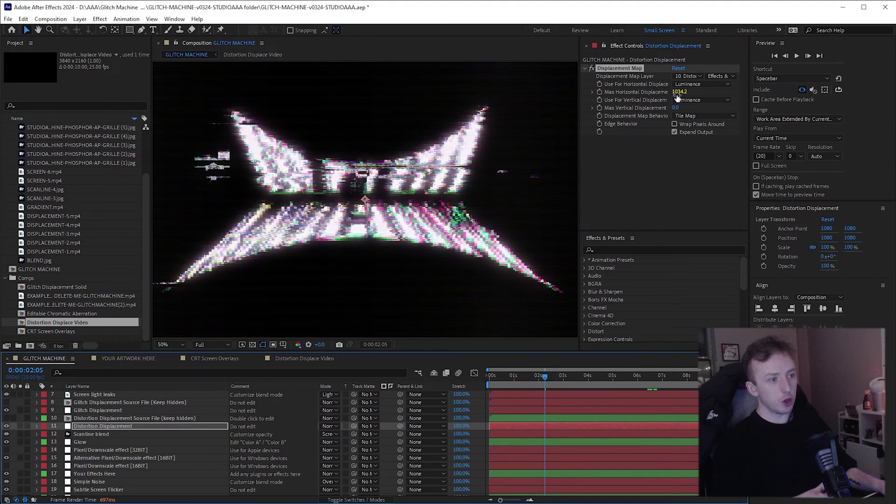
pyautogui.click(727, 383)
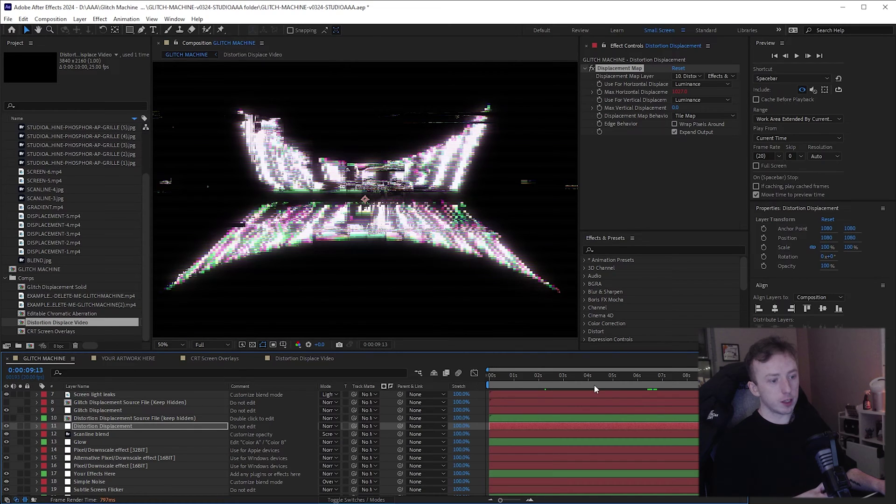
pyautogui.click(595, 385)
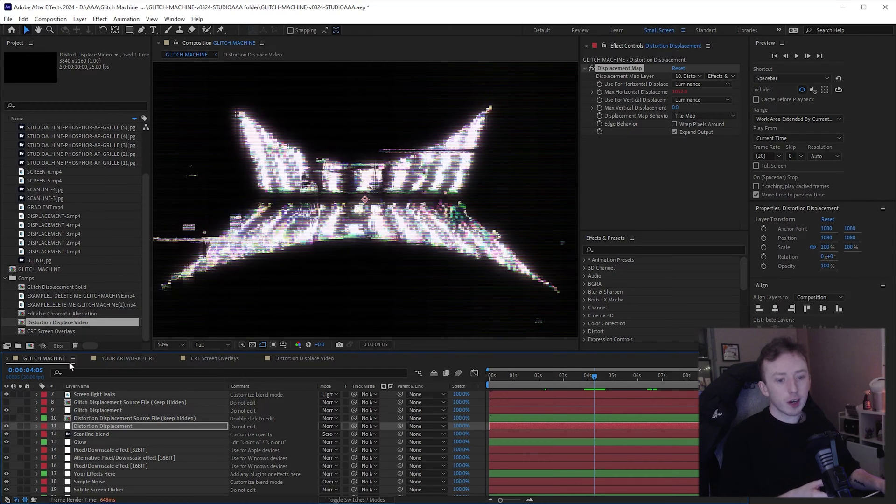
# - Open the Glitch Displacement Source File composition and examine the effects on its BLOCKS (optional) and Effect Multiplier layers
pyautogui.click(109, 409)
pyautogui.click(94, 403)
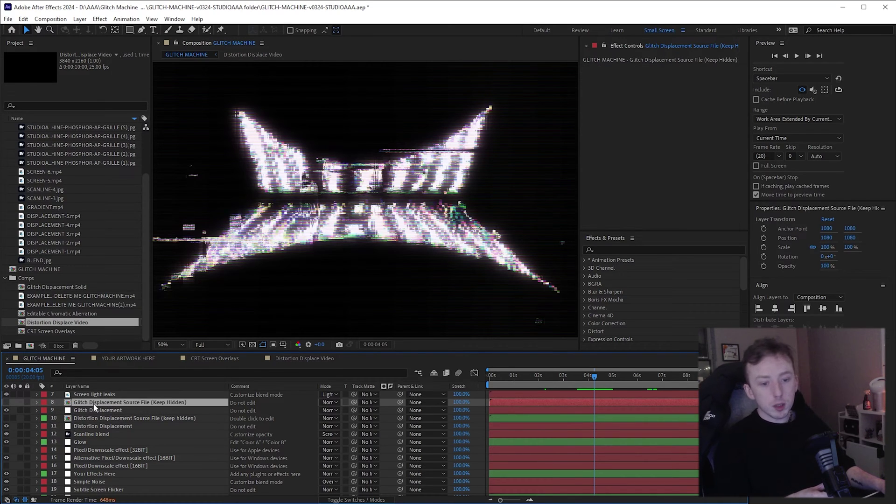
pyautogui.doubleClick(94, 404)
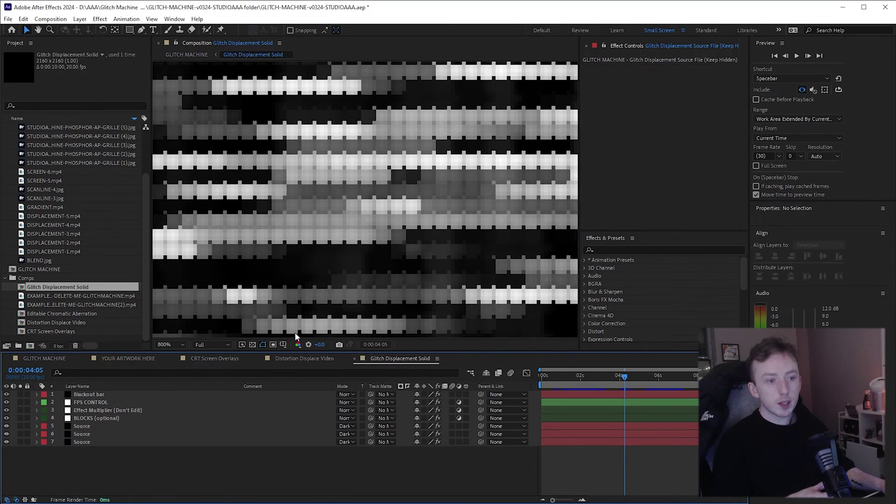
pyautogui.click(136, 418)
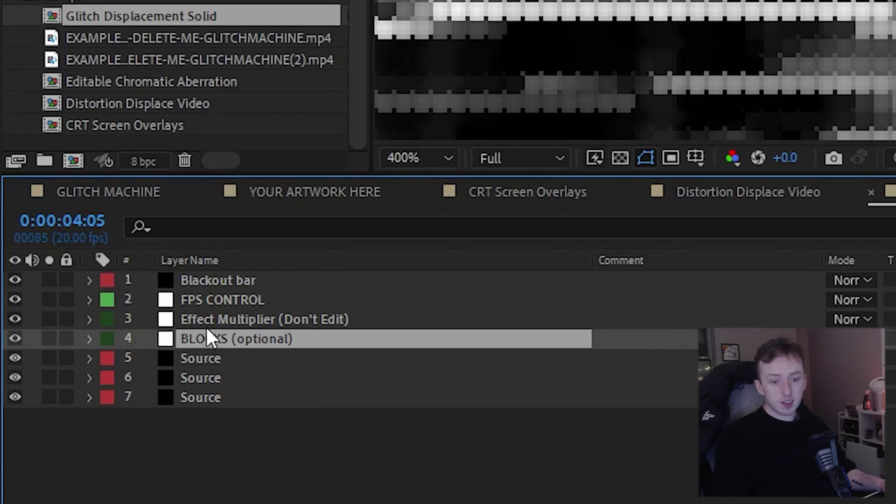
pyautogui.click(205, 324)
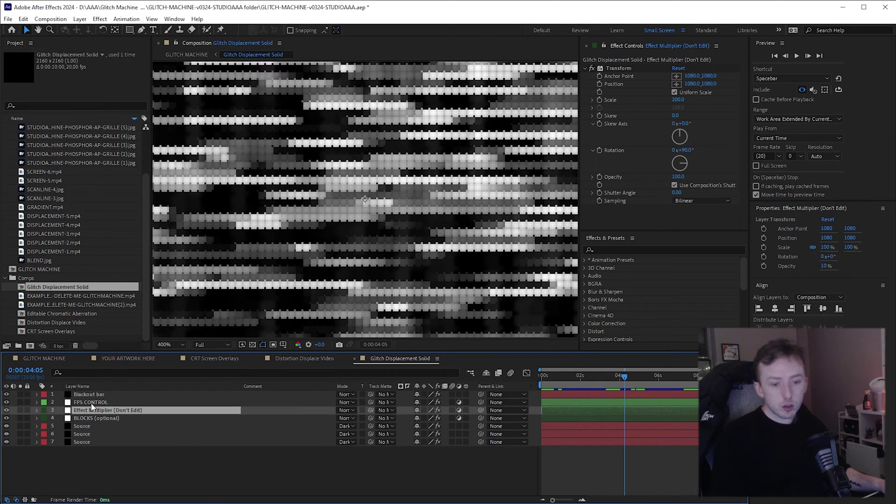
pyautogui.click(92, 419)
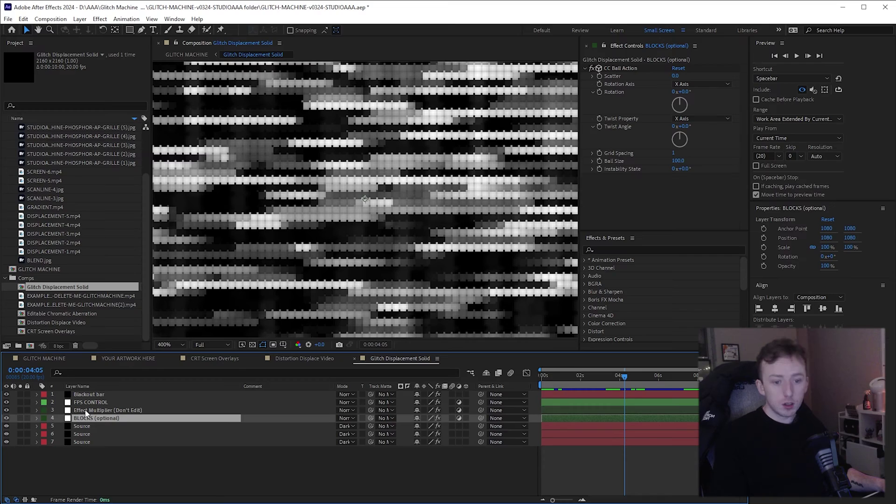
pyautogui.click(87, 412)
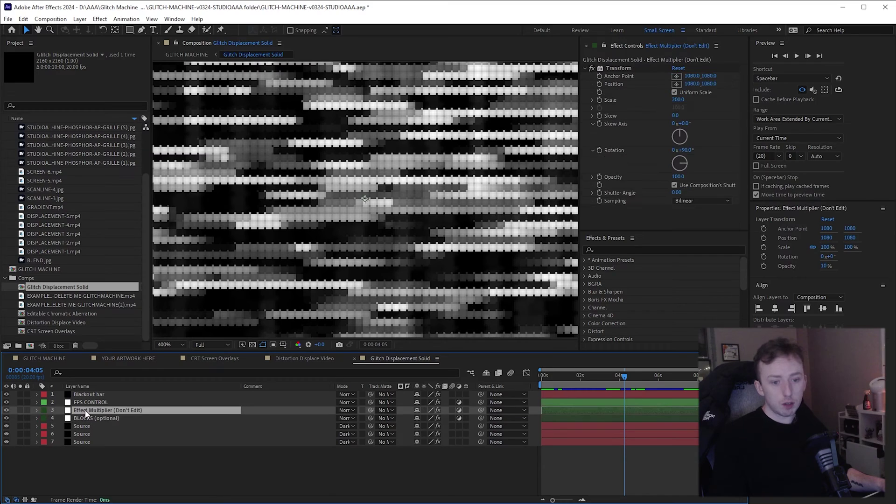
# - Temporarily hide the Effect Multiplier, BLOCKS (optional) and Source layers to compare their influence on the displacement pattern, then restore them
pyautogui.click(7, 411)
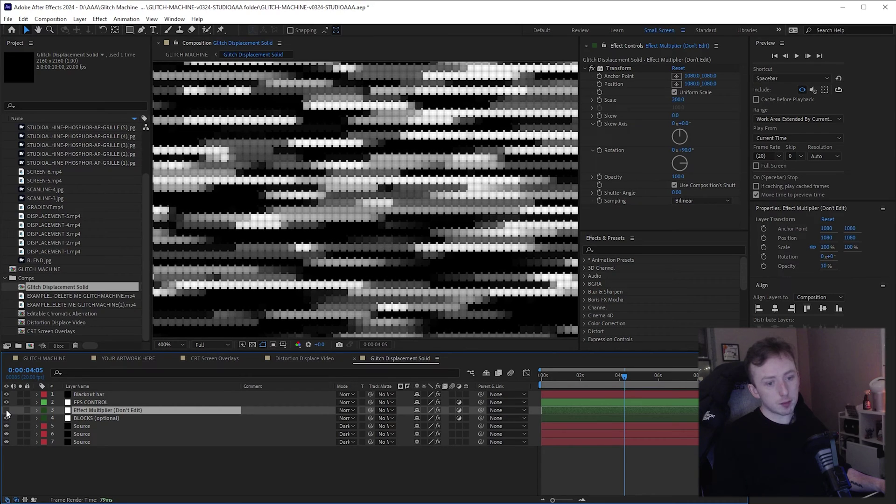
pyautogui.click(7, 418)
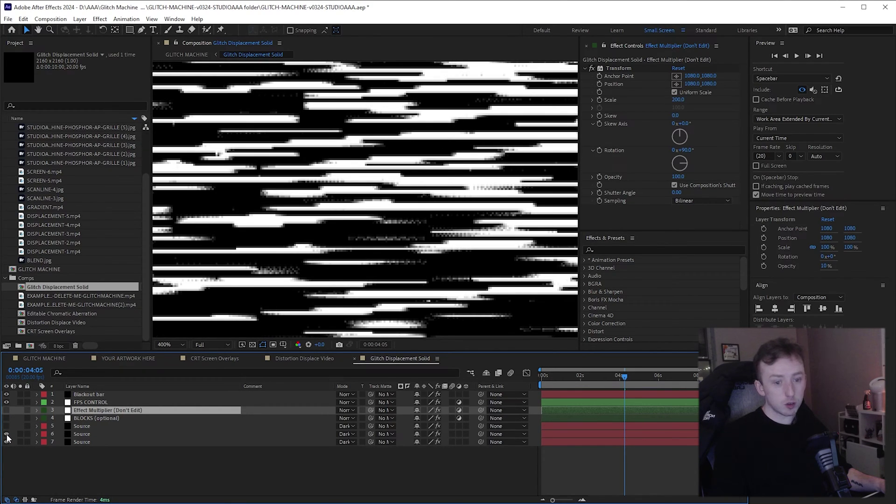
pyautogui.click(6, 418)
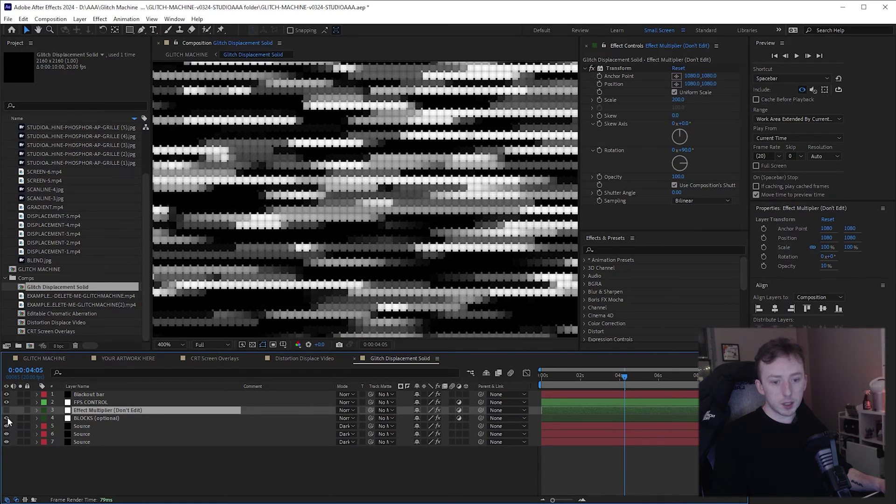
pyautogui.click(7, 410)
# - Inspect the Posterize Time frame rate on the FPS CONTROL layers of Glitch Displacement Solid and Distortion Displace Video
pyautogui.click(88, 403)
pyautogui.click(318, 359)
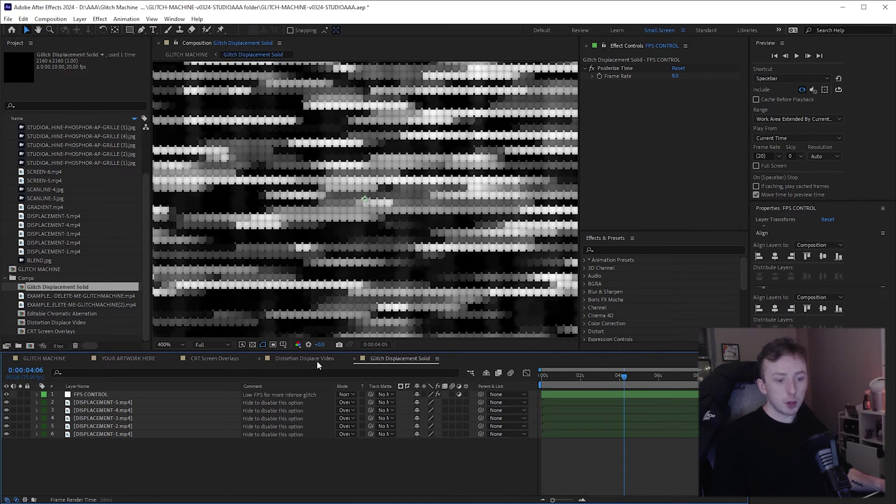
pyautogui.click(90, 394)
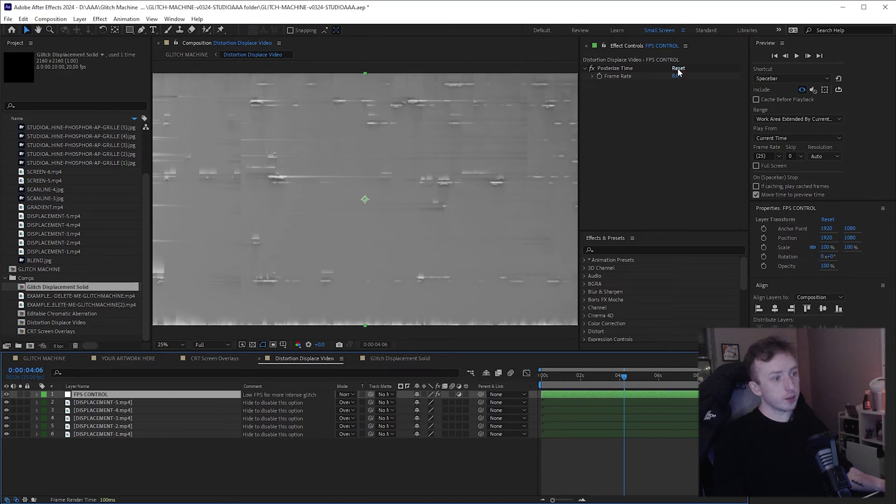
# - Try Posterize Time frame rates of about 58.3 and 1 on Distortion Displace Video's FPS CONTROL layer and preview the playback
pyautogui.moveTo(679, 78); pyautogui.dragTo(847, 95)
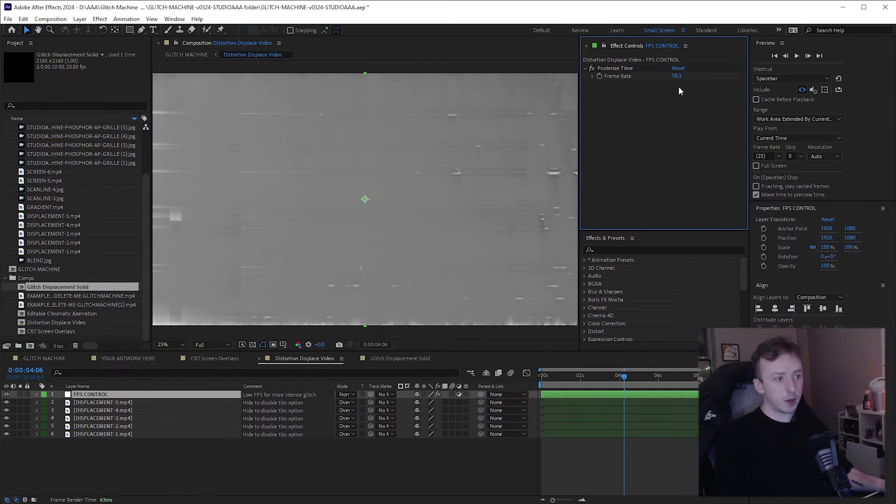
pyautogui.moveTo(677, 76); pyautogui.dragTo(601, 95)
pyautogui.moveTo(484, 104); pyautogui.dragTo(399, 109)
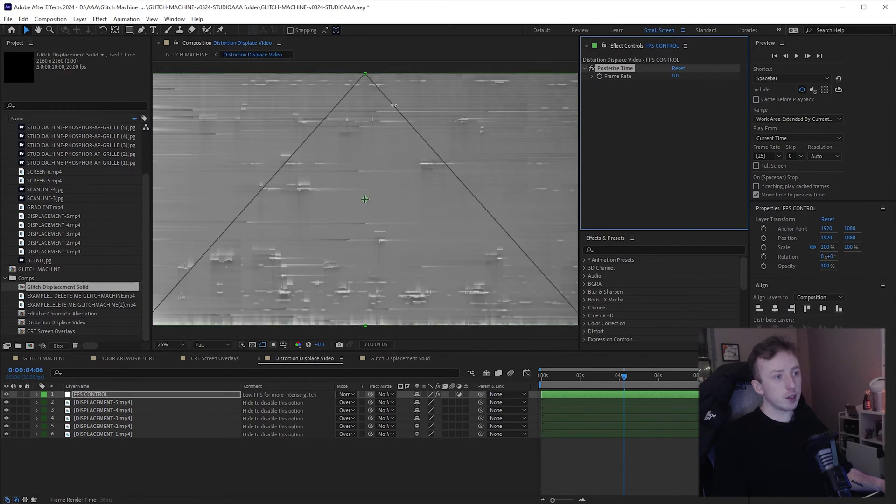
pyautogui.click(581, 394)
pyautogui.press('space')
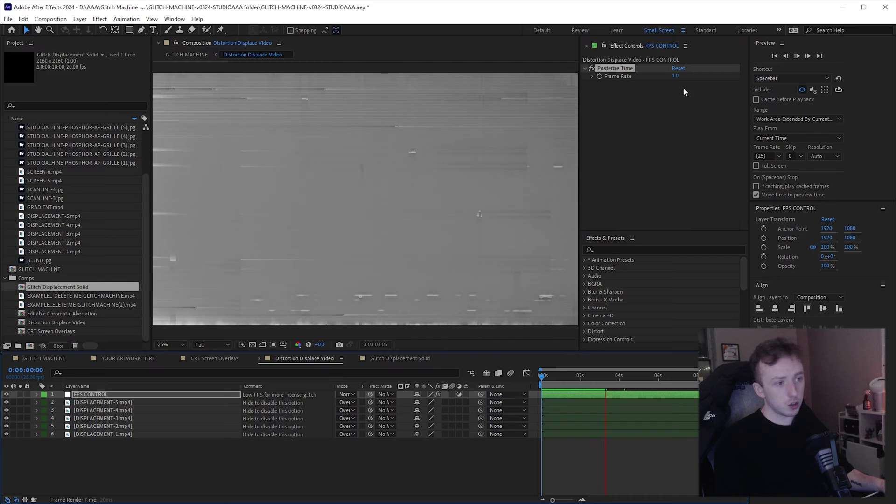
pyautogui.click(400, 359)
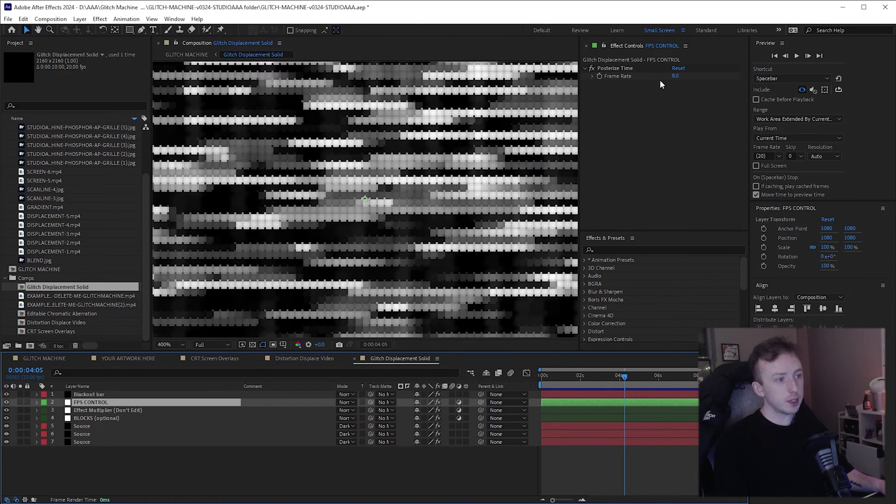
pyautogui.click(281, 362)
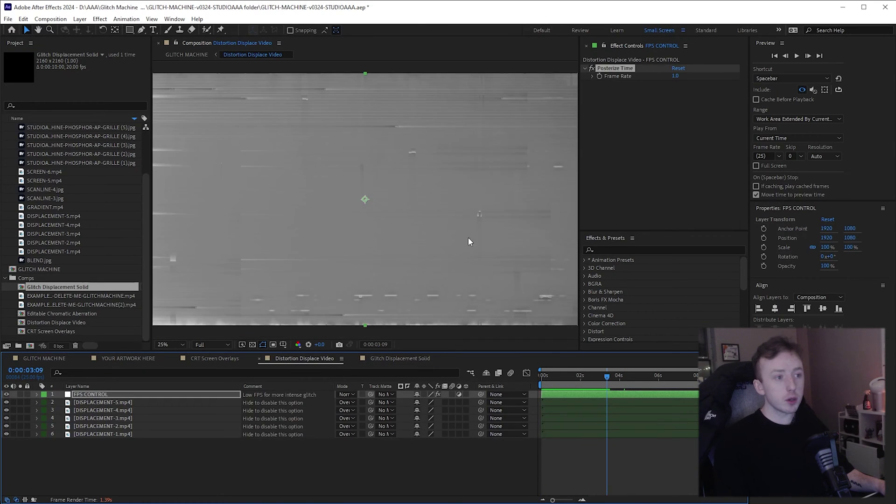
# - Set the Posterize Time frame rate of Distortion Displace Video's FPS CONTROL layer to 8
pyautogui.click(677, 76)
pyautogui.write('8')
pyautogui.press('Return')
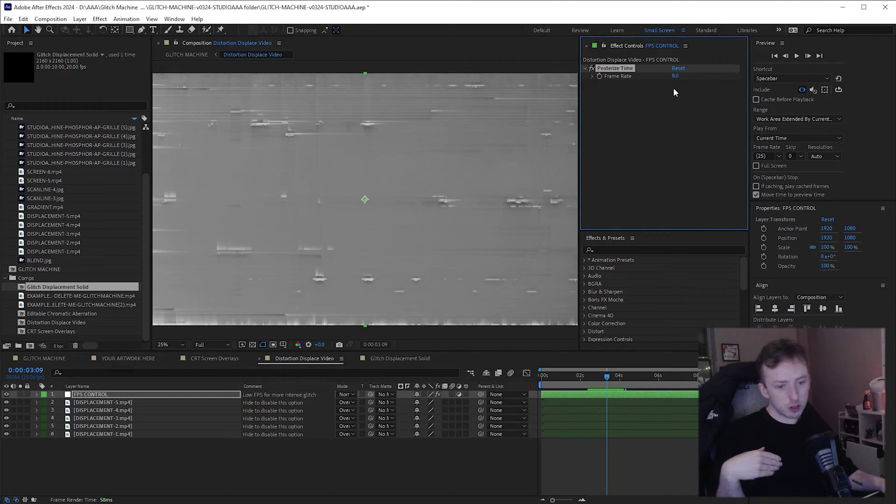
pyautogui.click(114, 359)
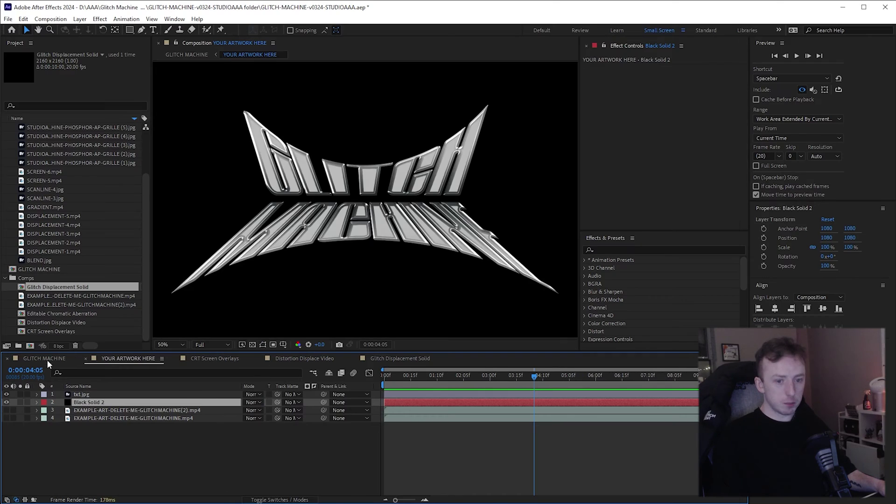
pyautogui.click(44, 359)
pyautogui.click(398, 357)
pyautogui.click(297, 359)
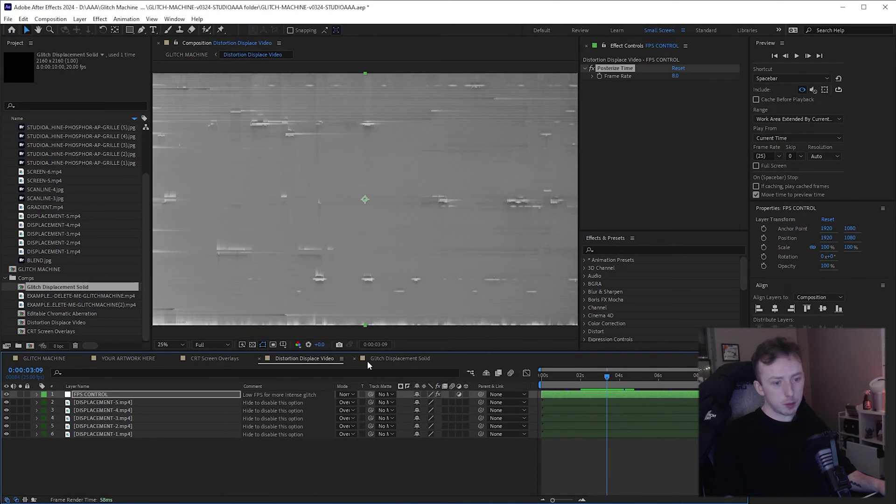
pyautogui.click(379, 360)
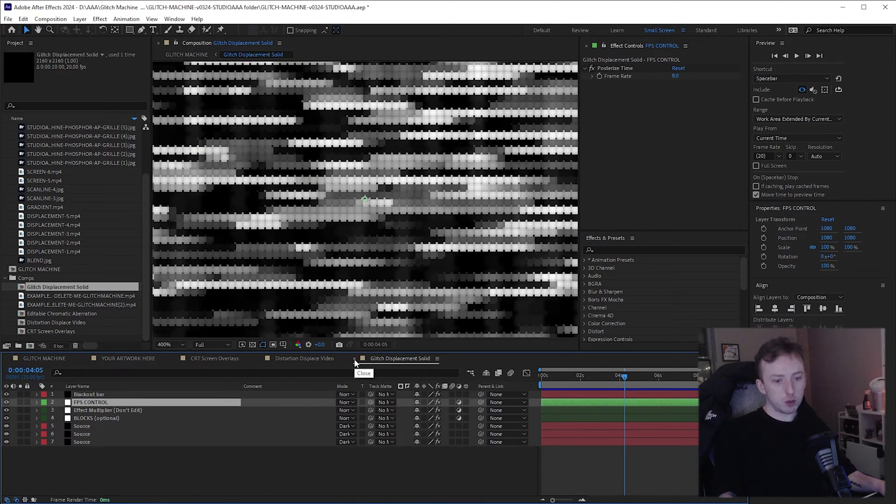
pyautogui.click(308, 359)
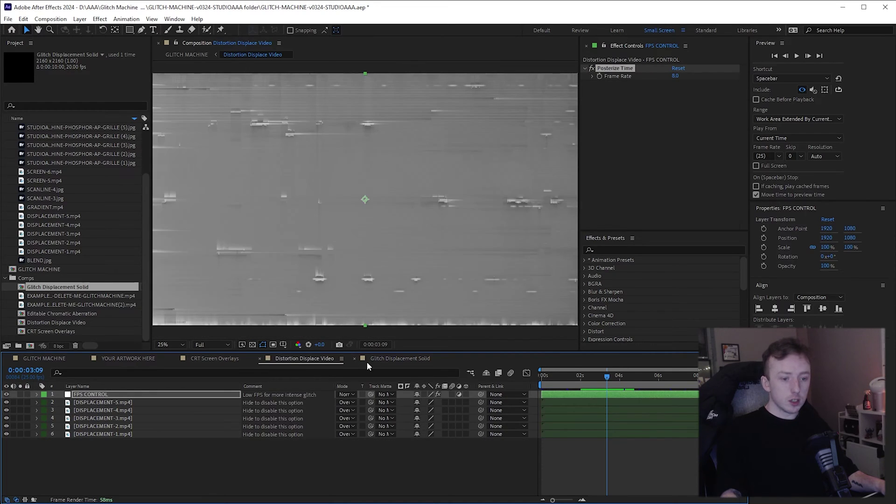
pyautogui.click(366, 360)
pyautogui.click(306, 358)
# - Open the Editable Chromatic Aberration composition and inspect the aberration effects on its BLUE, GREEN and RED CHANNEL layers
pyautogui.click(45, 358)
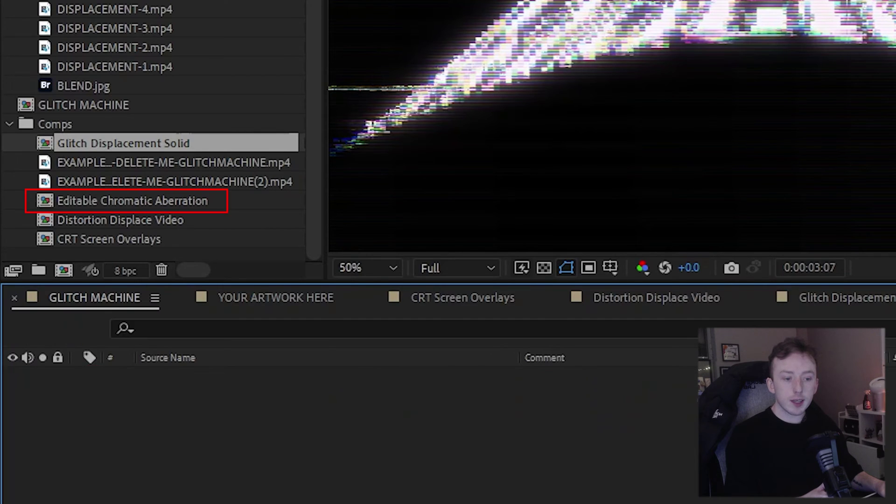
pyautogui.doubleClick(132, 201)
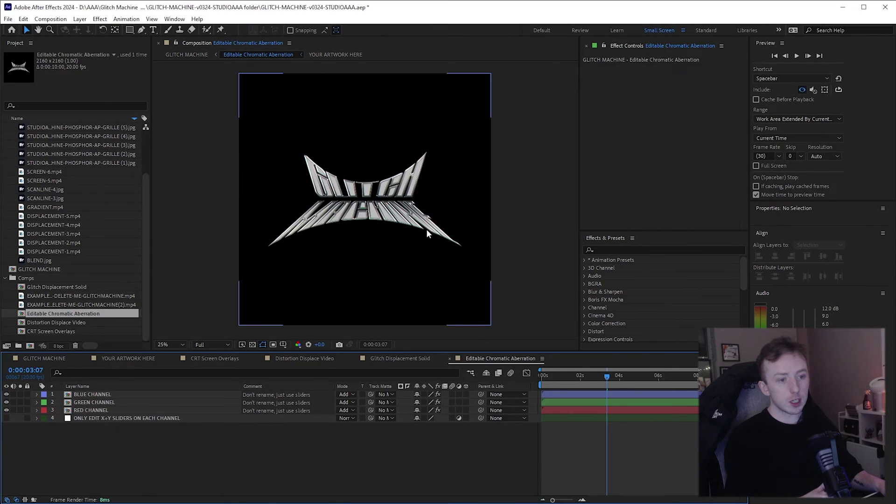
pyautogui.press('.')
pyautogui.press('.')
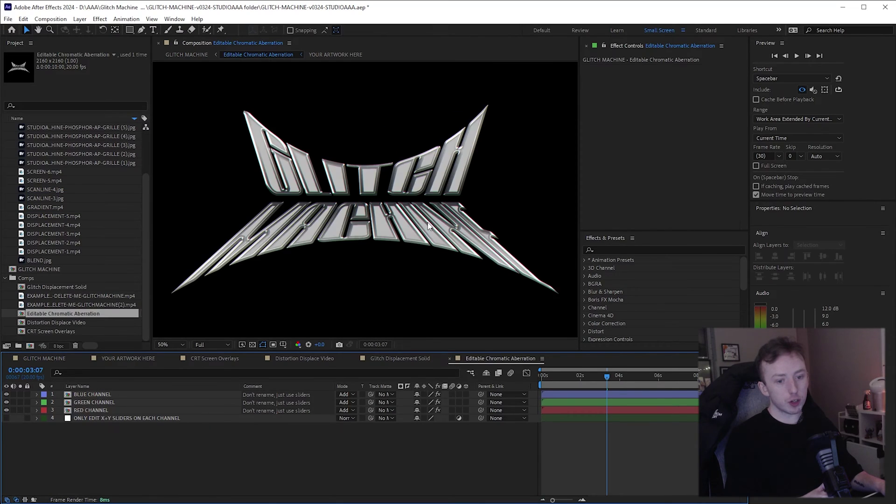
pyautogui.click(99, 396)
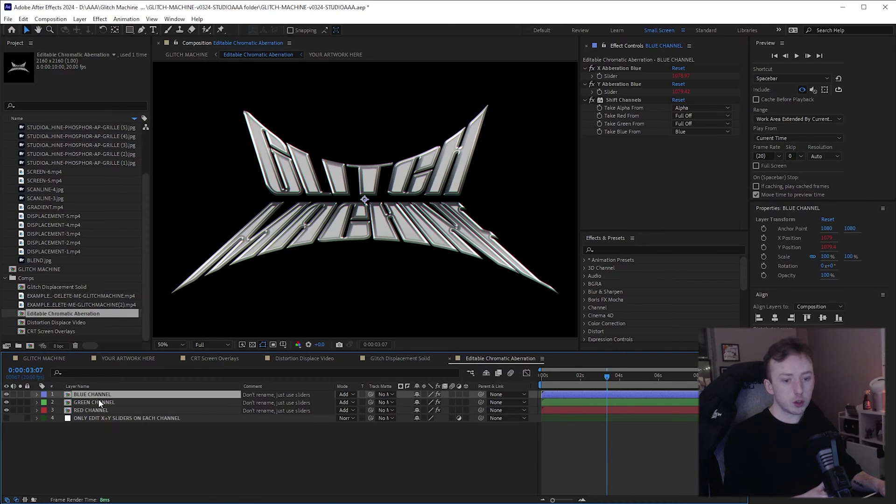
pyautogui.click(99, 404)
pyautogui.click(99, 412)
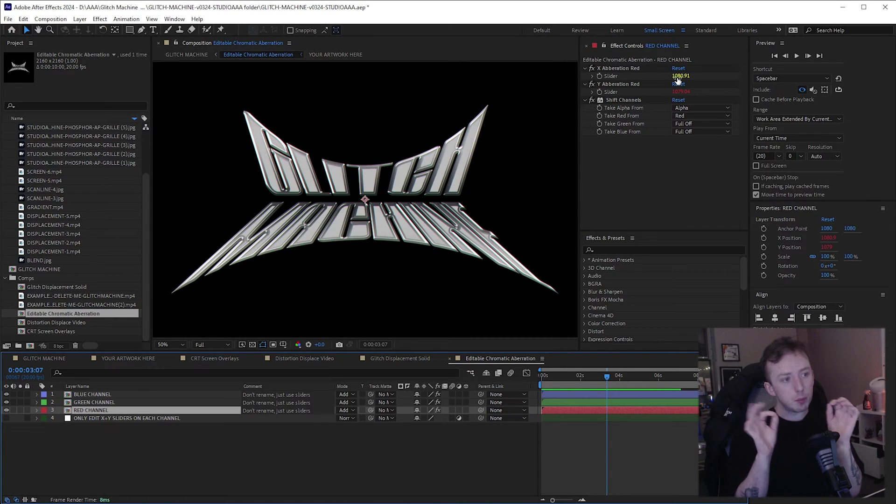
# - Offset the X aberration sliders of the RED CHANNEL and GREEN CHANNEL to about 1100 and adjust the RED CHANNEL's Y aberration slider
pyautogui.moveTo(679, 76); pyautogui.dragTo(686, 77)
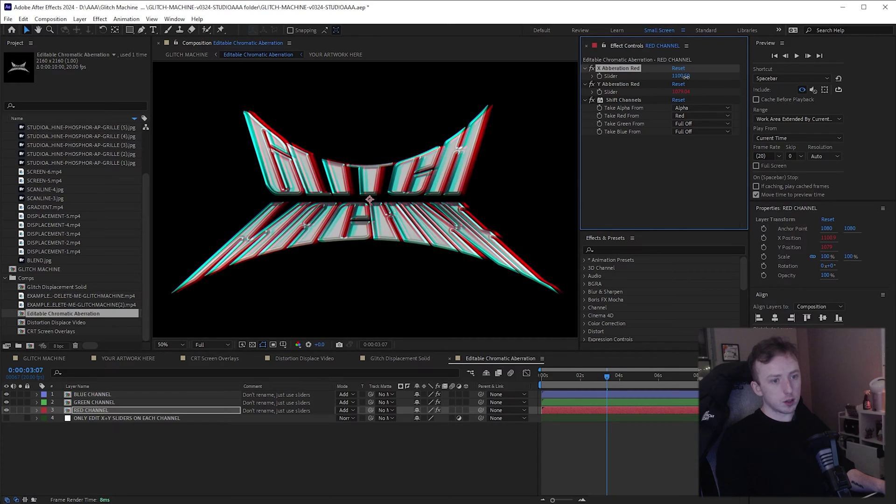
pyautogui.click(96, 403)
pyautogui.moveTo(674, 76); pyautogui.dragTo(699, 78)
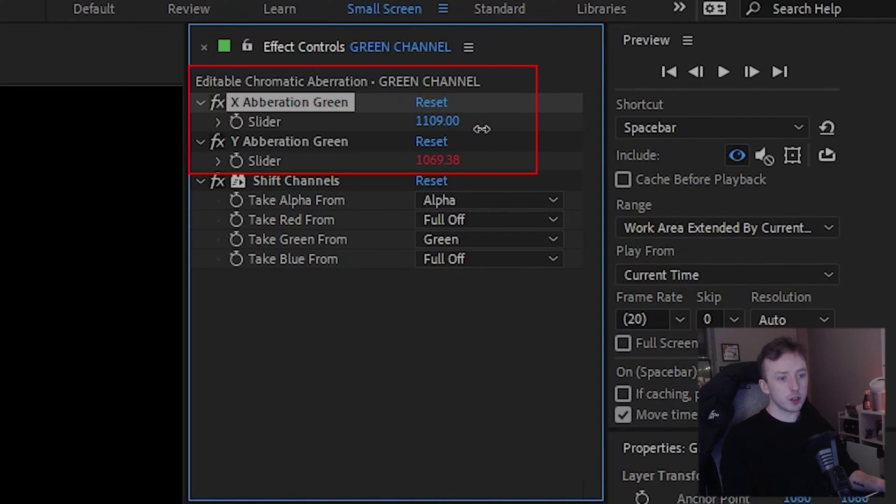
pyautogui.moveTo(481, 129); pyautogui.dragTo(473, 141)
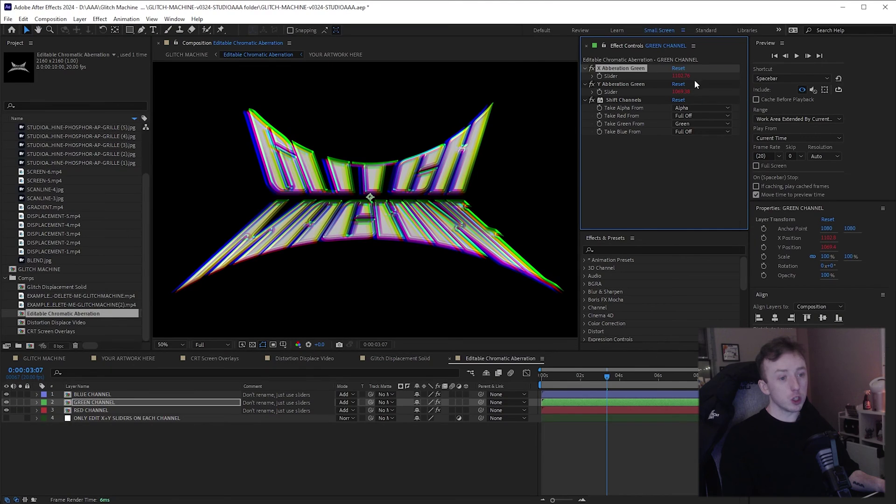
pyautogui.click(87, 411)
pyautogui.moveTo(680, 91); pyautogui.dragTo(683, 92)
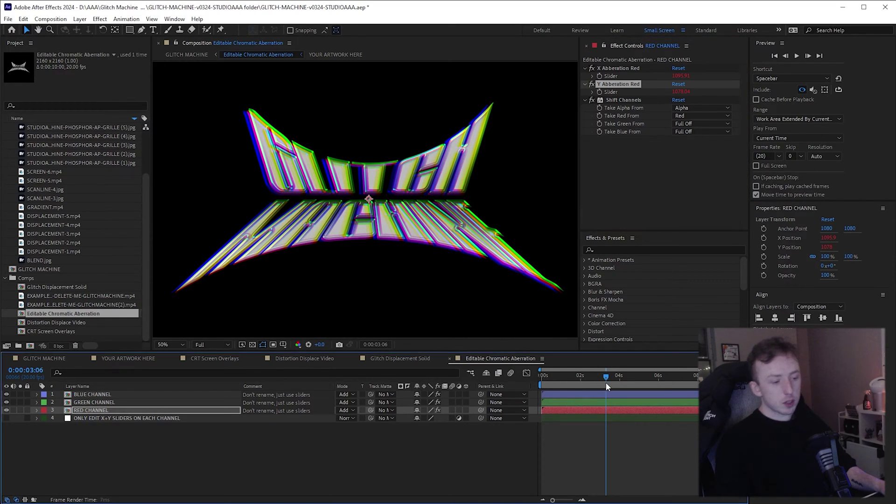
# - Play the Editable Chromatic Aberration composition from its start and examine the colour channel movement up close
pyautogui.moveTo(606, 383); pyautogui.dragTo(531, 401)
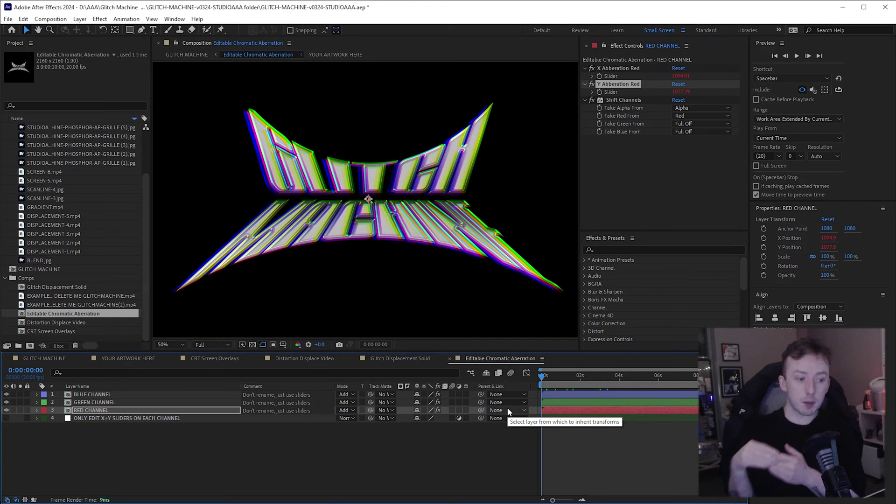
pyautogui.moveTo(542, 386); pyautogui.dragTo(497, 387)
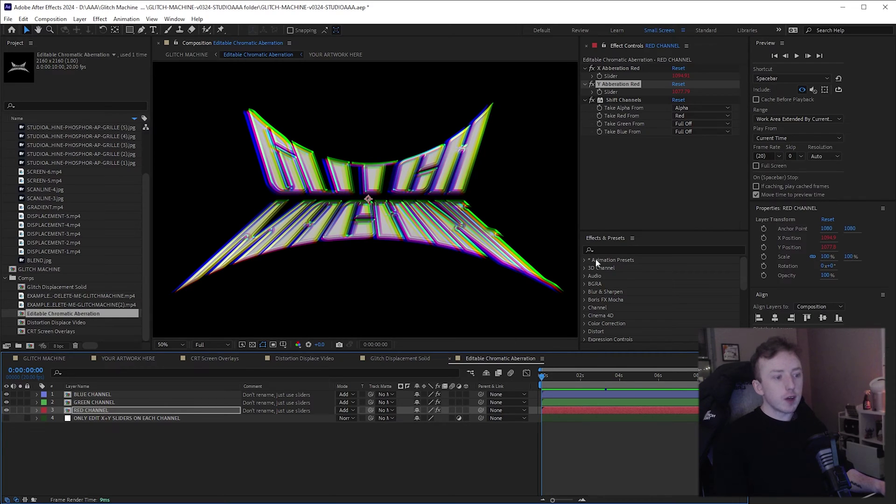
pyautogui.click(550, 385)
pyautogui.moveTo(550, 384); pyautogui.dragTo(514, 381)
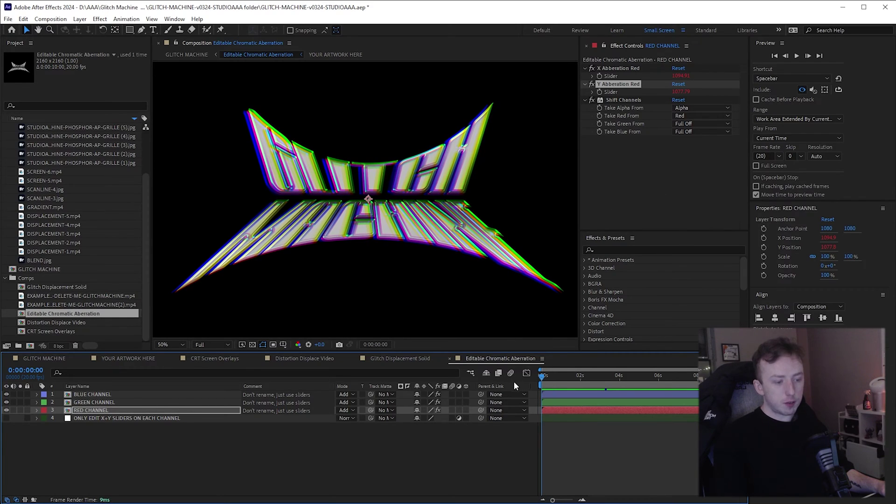
pyautogui.press('space')
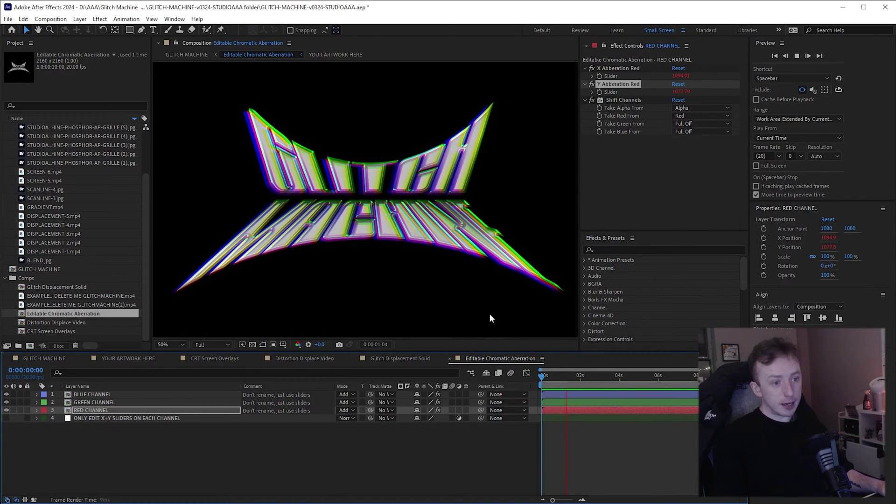
pyautogui.scroll(7, 376, 223)
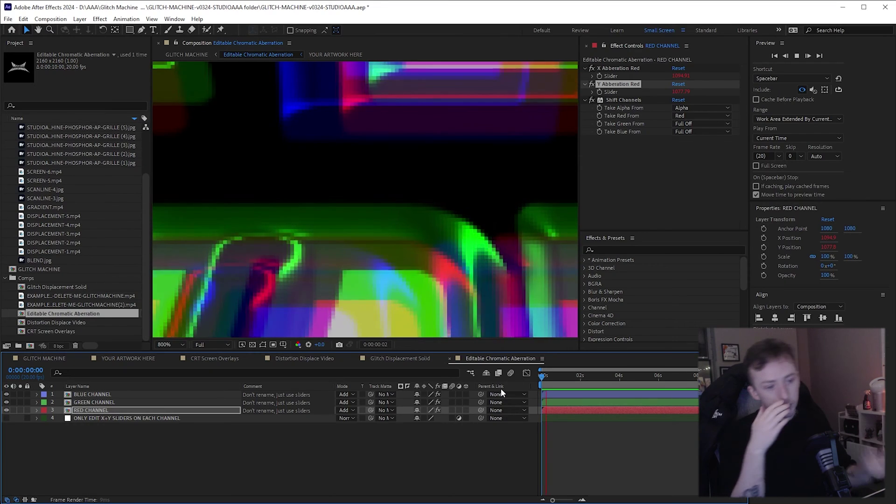
pyautogui.press('space')
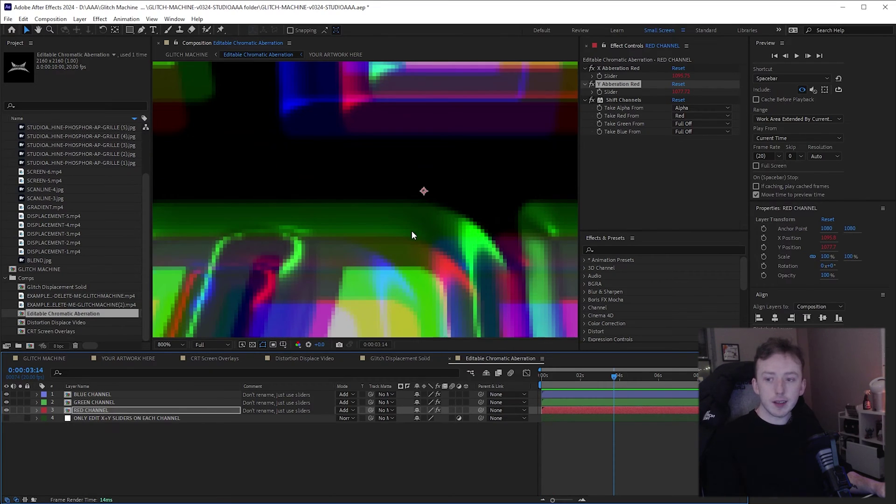
# - Return to the GLITCH MACHINE composition and toggle the Editable Chromatic Aberration layer's visibility to compare its effect on the artwork
pyautogui.click(100, 364)
pyautogui.click(46, 358)
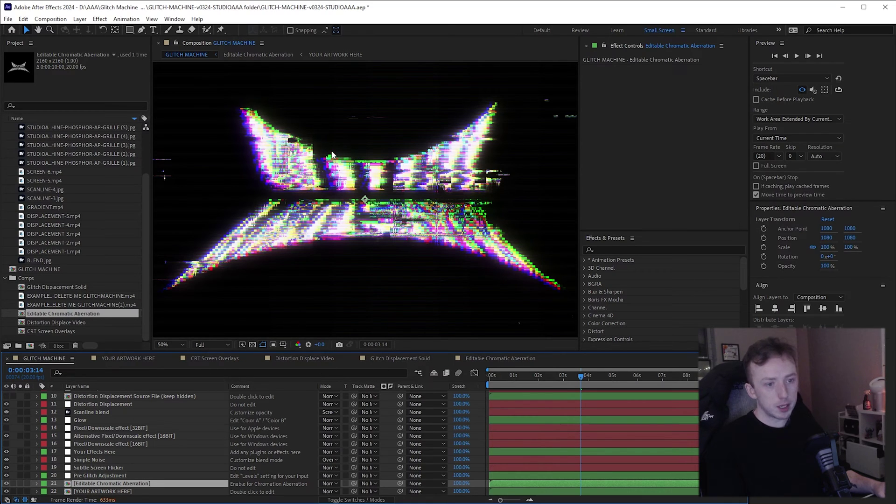
pyautogui.scroll(2, 333, 154)
pyautogui.scroll(-2, 403, 178)
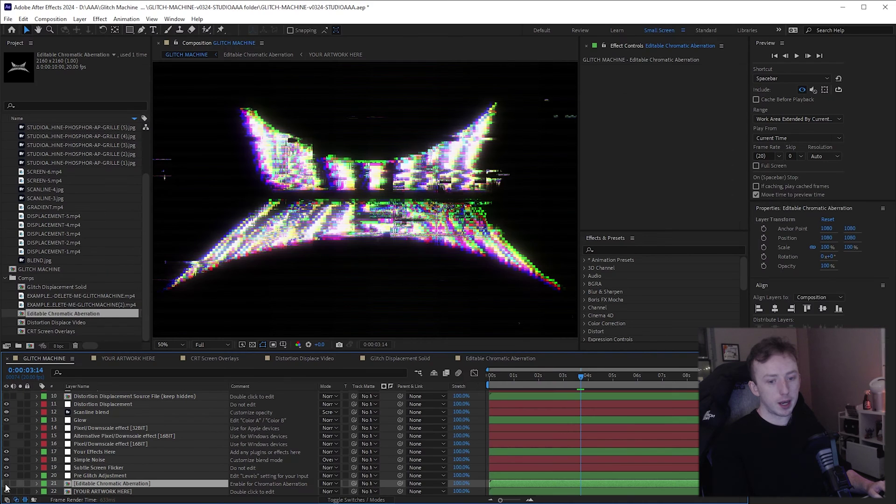
pyautogui.click(11, 458)
pyautogui.click(6, 483)
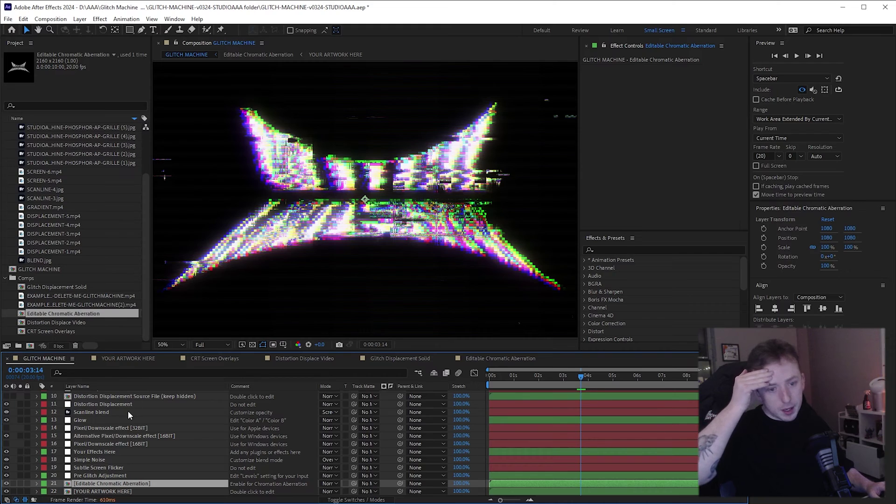
# - Set the Distortion Displacement layer's Max Horizontal Displacement to 96.5
pyautogui.scroll(1, 128, 410)
pyautogui.click(117, 428)
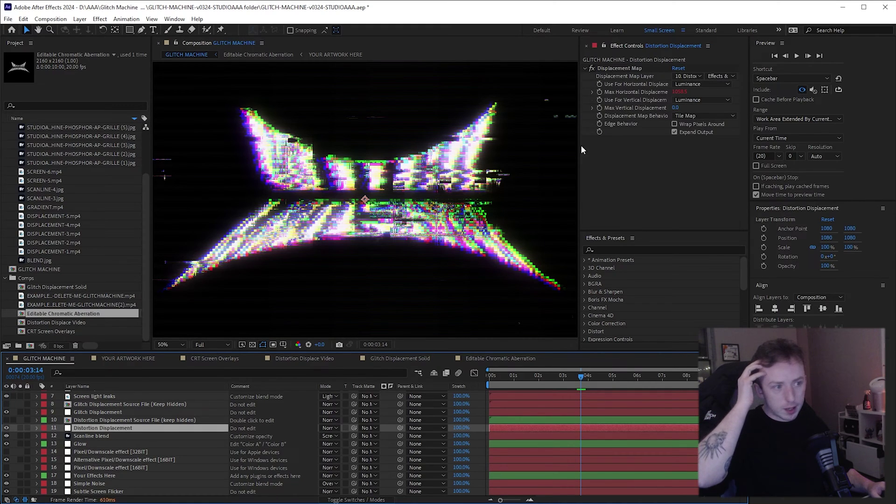
pyautogui.click(677, 92)
pyautogui.write('96.5')
pyautogui.press('Return')
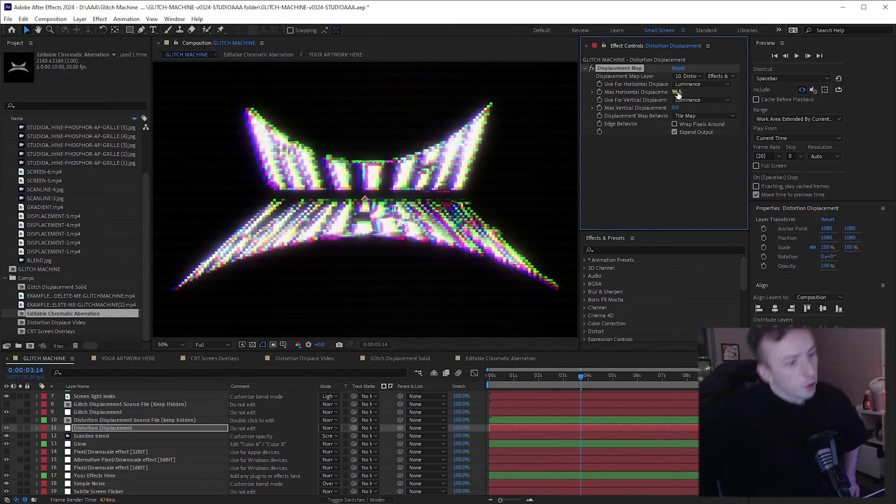
# - Compare the effects on the Pixel/Downscale effect [32BIT] and Alternative Pixel/Downscale effect [16BIT] layers
pyautogui.click(83, 460)
pyautogui.scroll(-1, 83, 458)
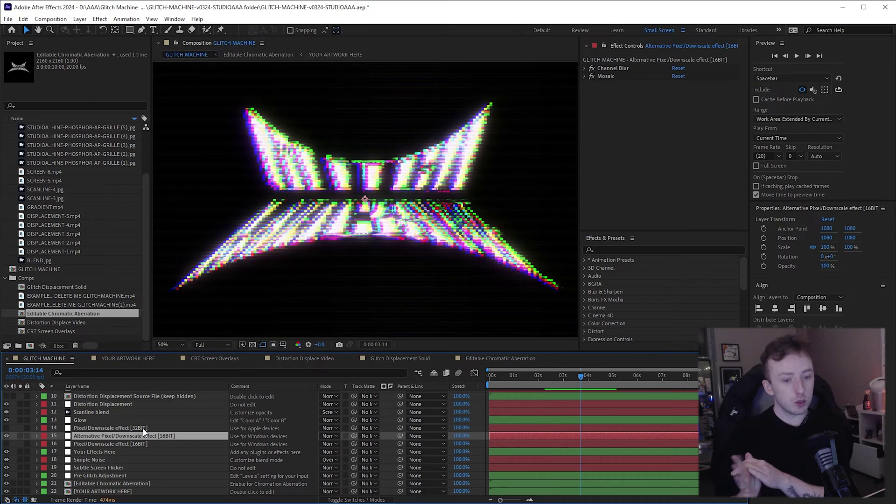
pyautogui.click(110, 428)
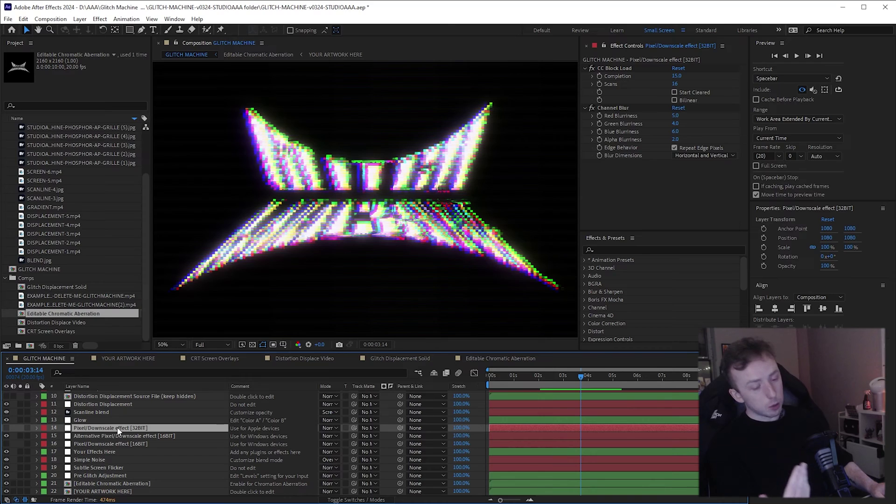
pyautogui.click(114, 435)
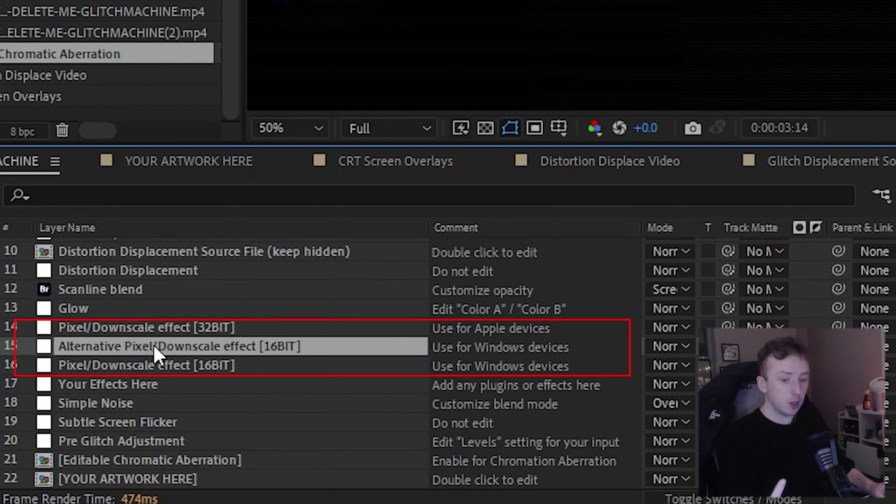
pyautogui.click(209, 323)
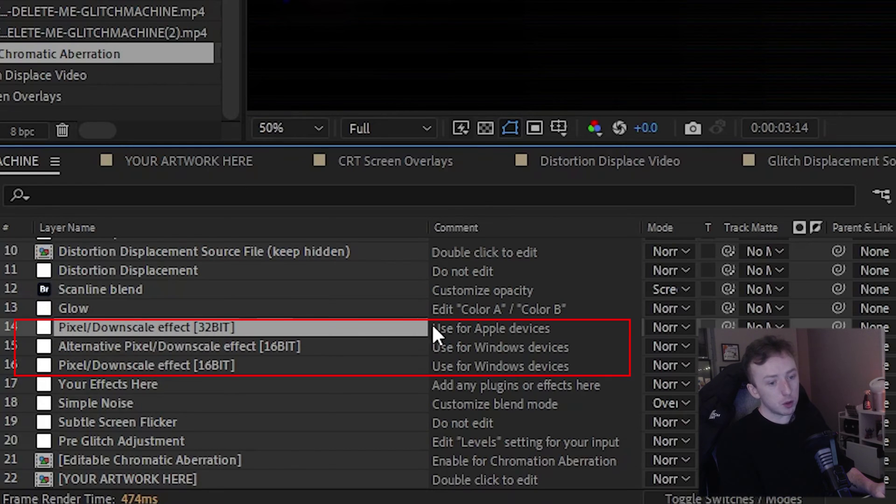
pyautogui.click(220, 347)
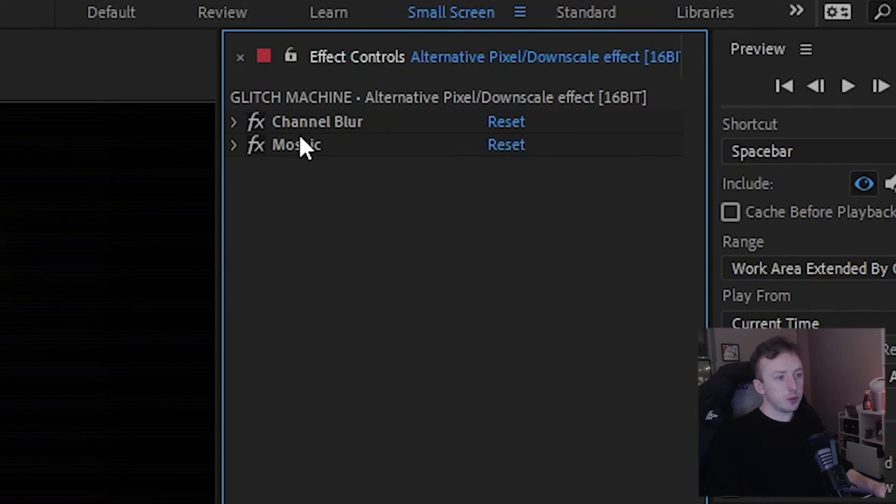
# - Try placing Mosaic above Channel Blur on the Alternative Pixel/Downscale effect [16BIT] layer, and restore the original effect order
pyautogui.click(602, 77)
pyautogui.moveTo(285, 150); pyautogui.dragTo(300, 124)
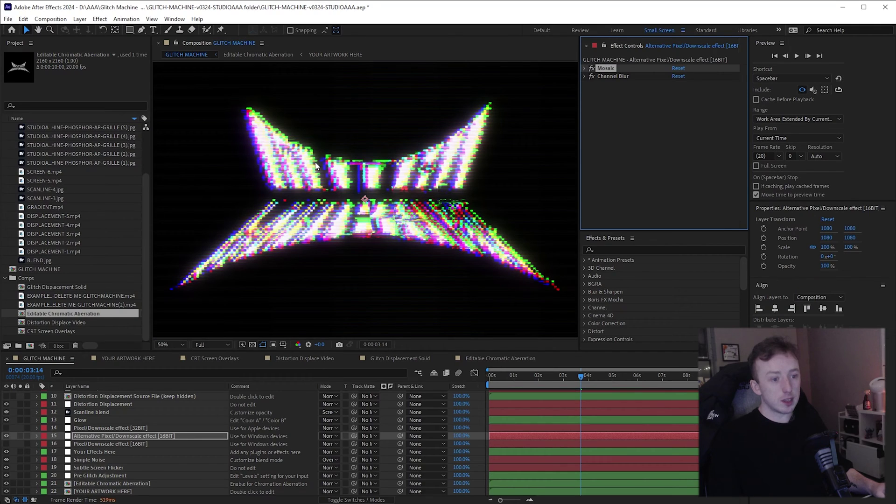
pyautogui.moveTo(616, 71); pyautogui.dragTo(607, 81)
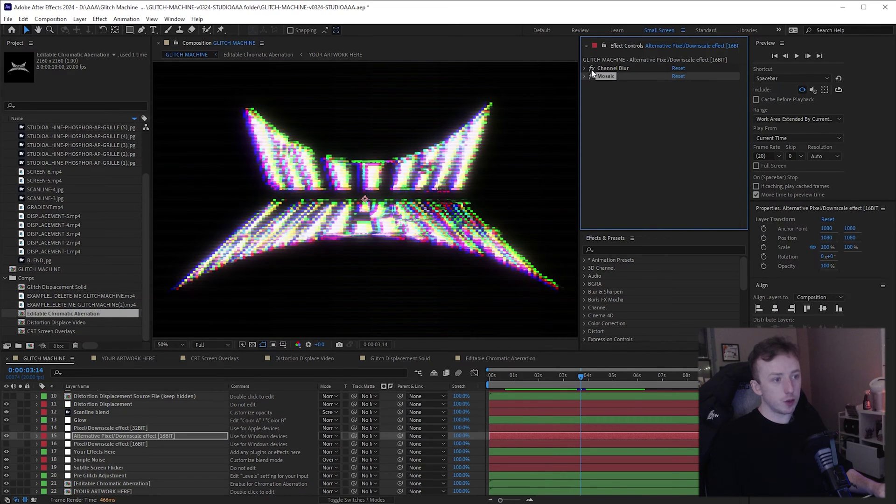
# - Set the Mosaic effect's Horizontal Blocks and Vertical Blocks to 250 on the Alternative Pixel/Downscale effect [16BIT] layer
pyautogui.click(585, 76)
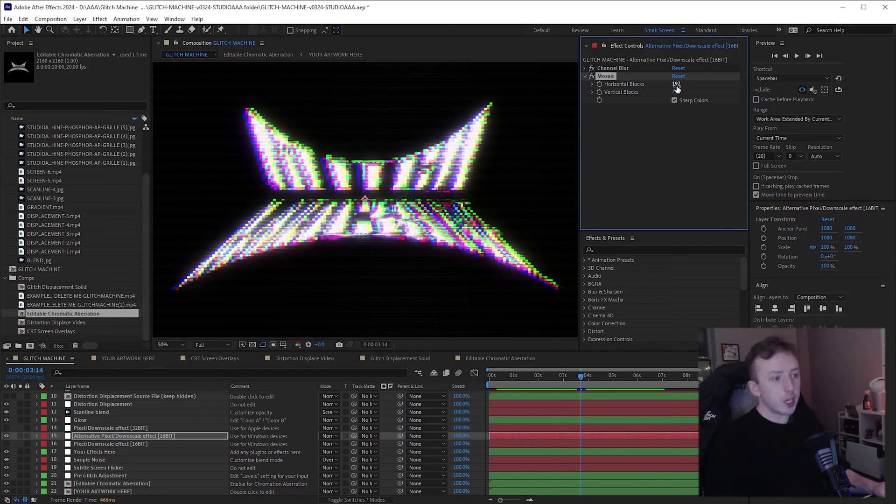
pyautogui.click(677, 85)
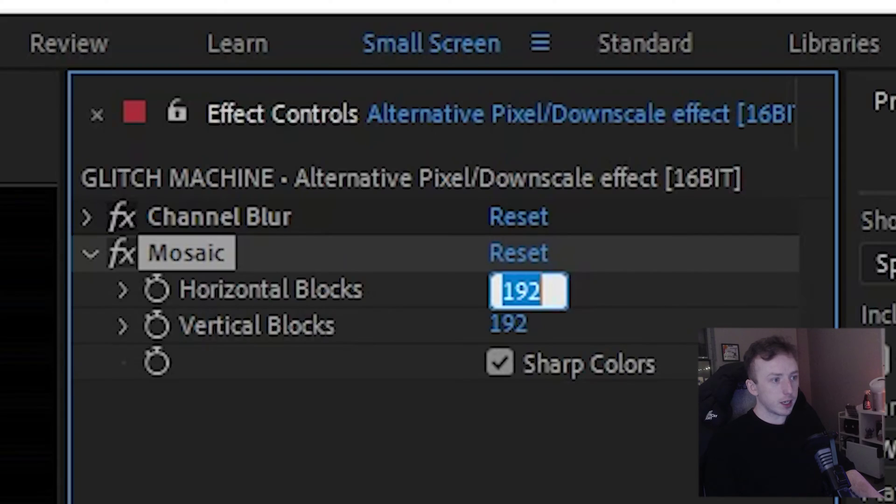
pyautogui.write('250')
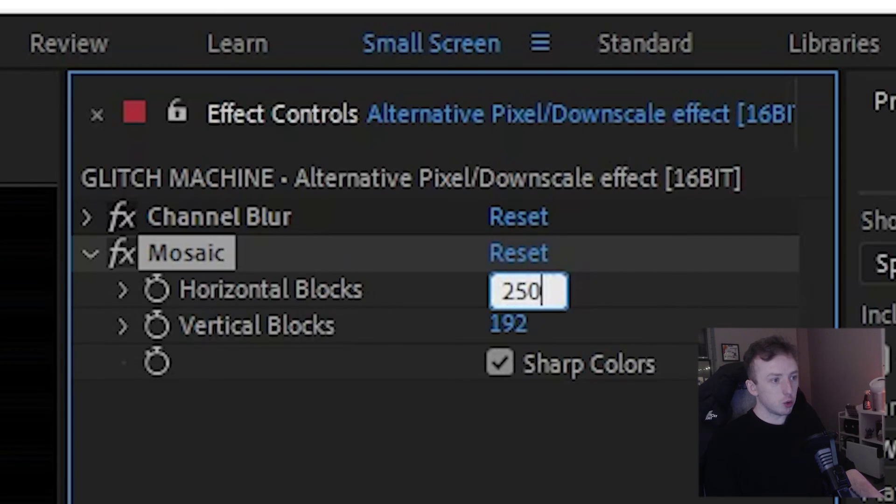
pyautogui.press('Tab')
pyautogui.write('250')
pyautogui.press('Return')
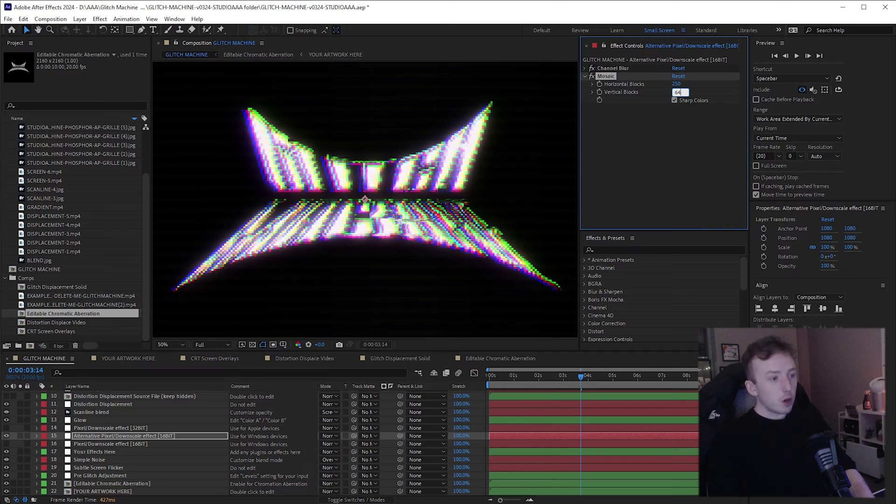
# - Try a coarser pixelation by setting Mosaic's Horizontal Blocks and Vertical Blocks to 64
pyautogui.click(676, 84)
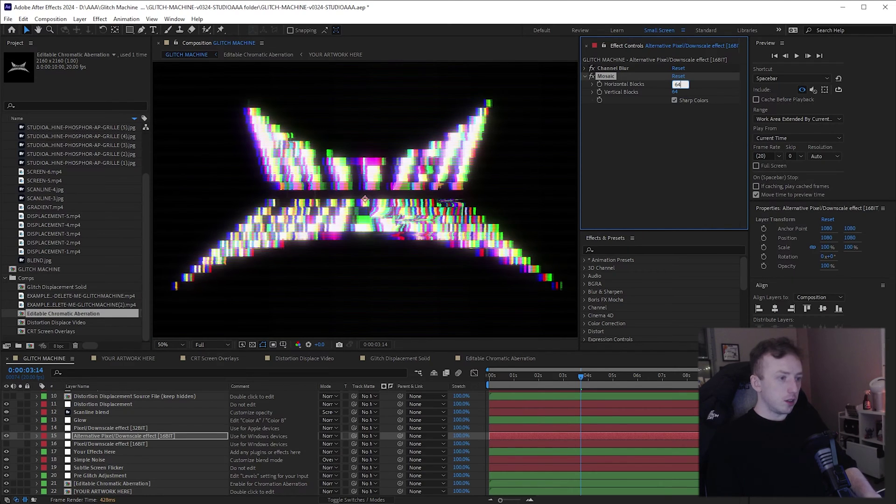
pyautogui.write('64')
pyautogui.press('Return')
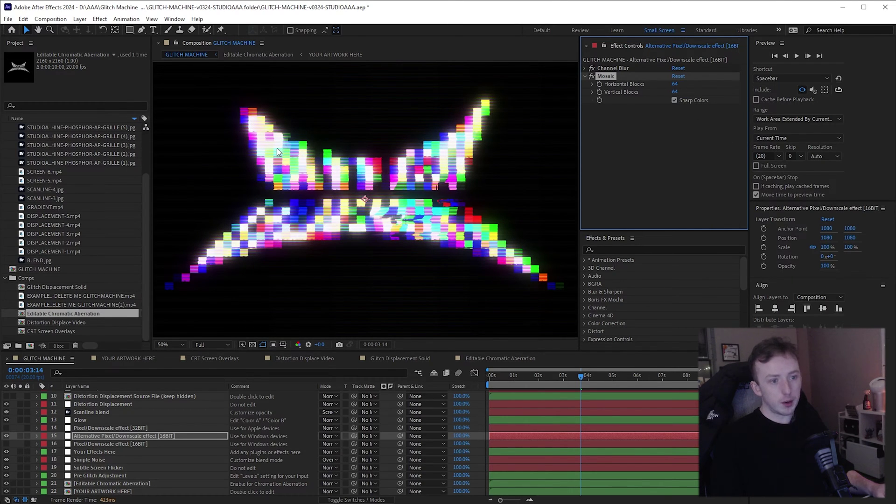
pyautogui.scroll(-2, 367, 174)
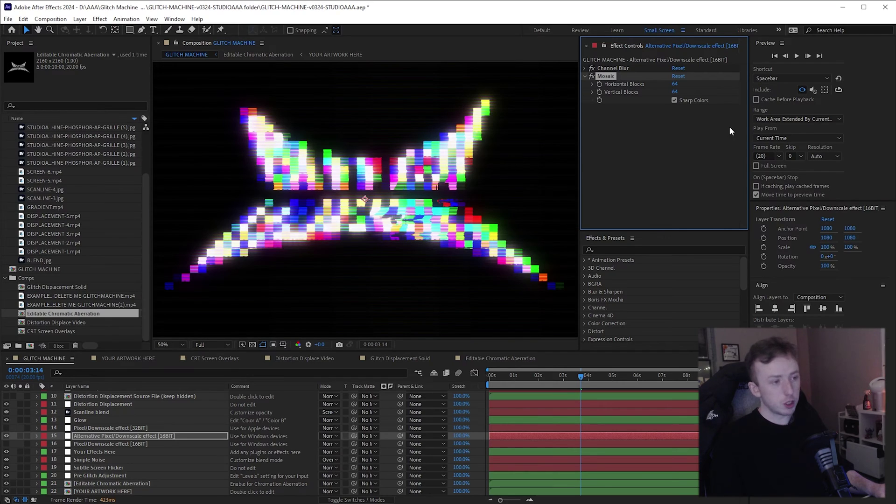
# - Return both the Vertical Blocks and the Horizontal Blocks of the Mosaic effect to 250
pyautogui.click(675, 92)
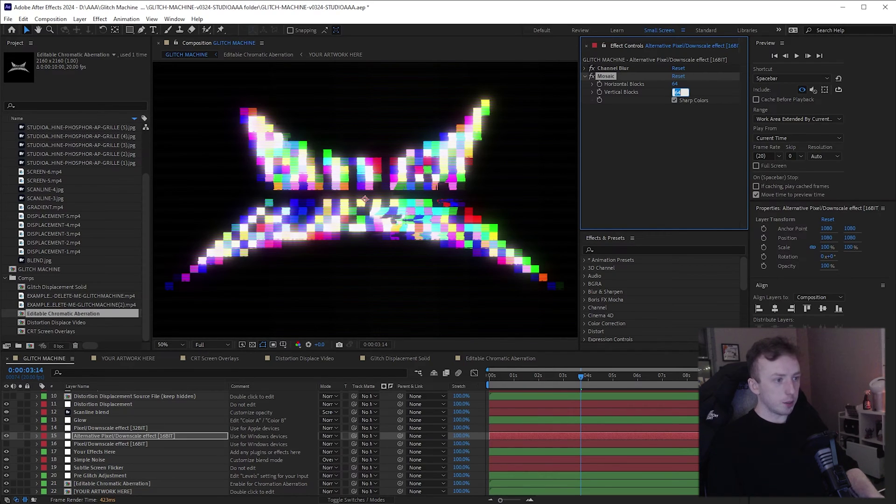
pyautogui.write('250')
pyautogui.press('Return')
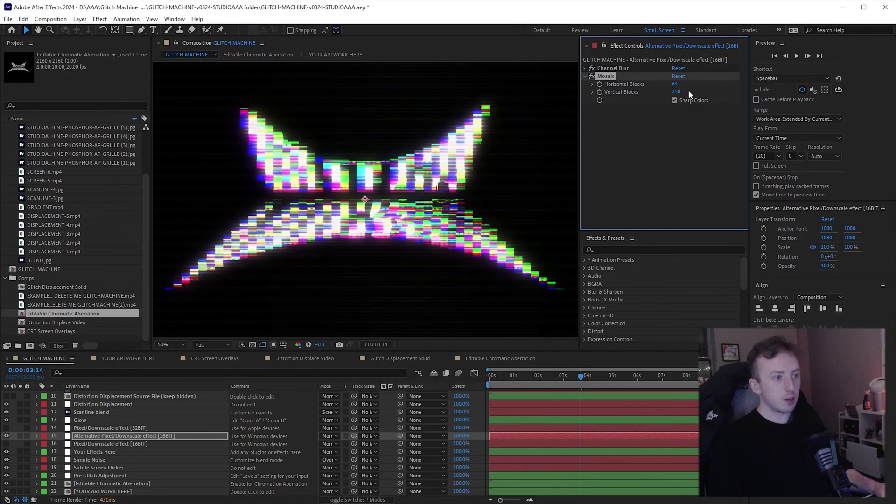
pyautogui.click(674, 84)
pyautogui.write('250')
pyautogui.press('Return')
# - Compare the Glow effect settings of the Glow layer above CRT Screen Texture and the Glow layer below Scanline blend
pyautogui.scroll(3, 91, 416)
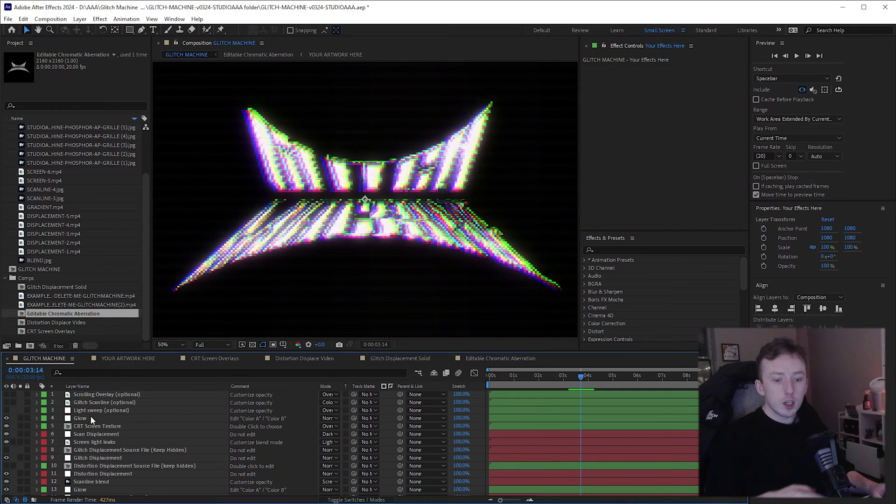
pyautogui.click(89, 420)
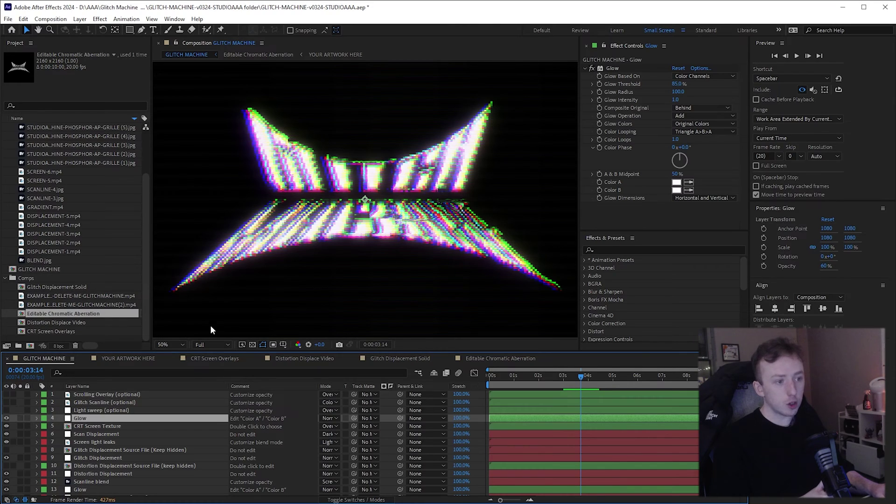
pyautogui.scroll(-2, 207, 421)
pyautogui.click(208, 442)
pyautogui.click(585, 68)
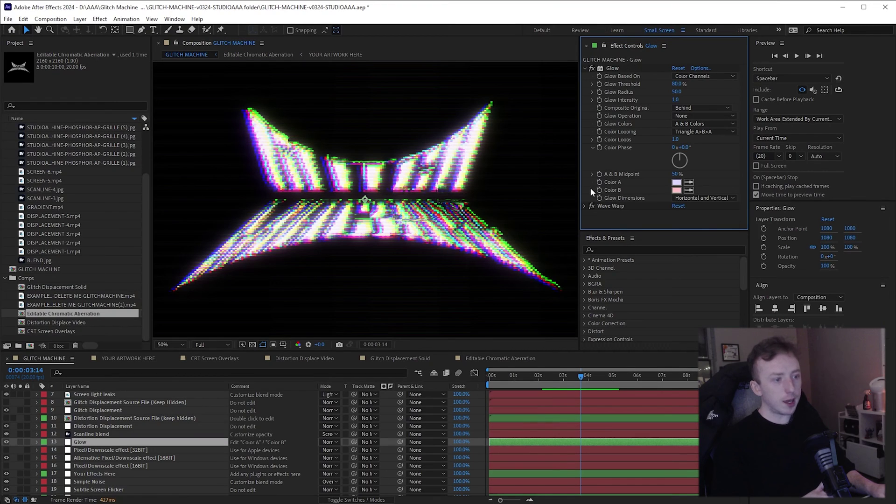
# - Set Color A of the Glow effect on the Glow layer below Scanline blend to red
pyautogui.click(677, 183)
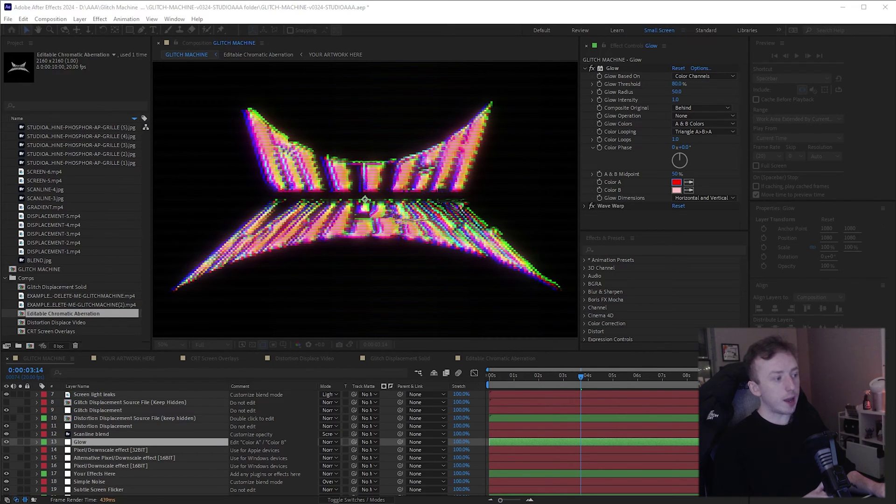
pyautogui.click(630, 174)
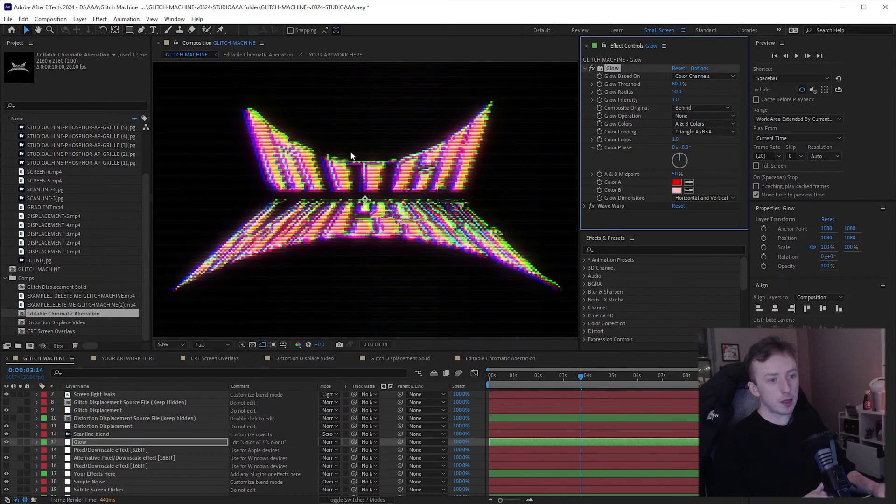
pyautogui.click(677, 183)
pyautogui.click(623, 189)
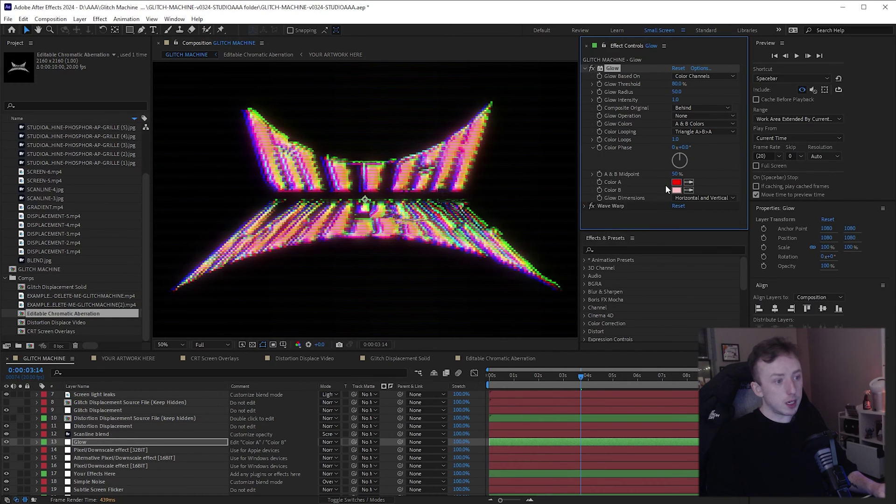
# - Try blue and yellow-green hues for the Glow effect's Color B and set it to orange FFA800
pyautogui.click(677, 190)
pyautogui.click(547, 217)
pyautogui.click(536, 175)
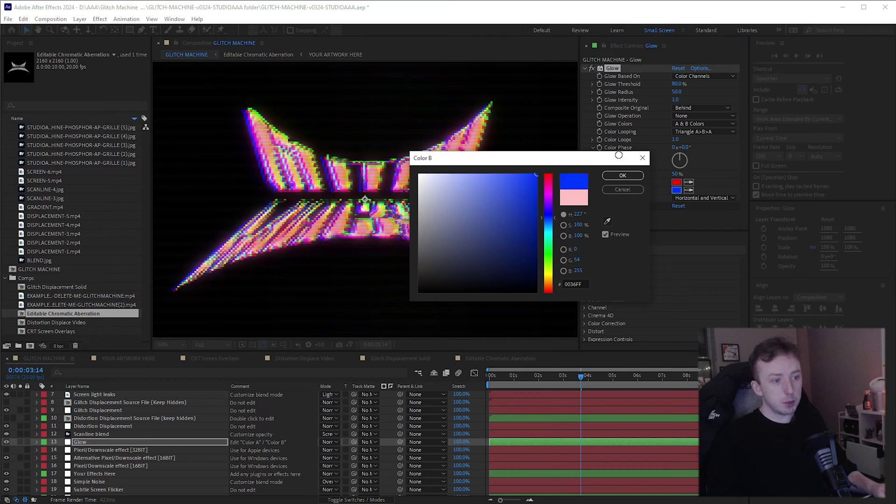
pyautogui.moveTo(550, 189); pyautogui.dragTo(551, 275)
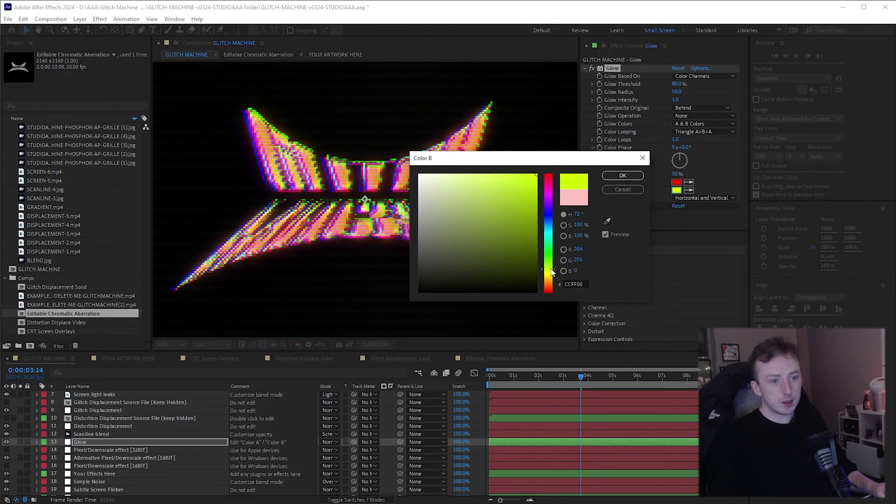
pyautogui.press('Return')
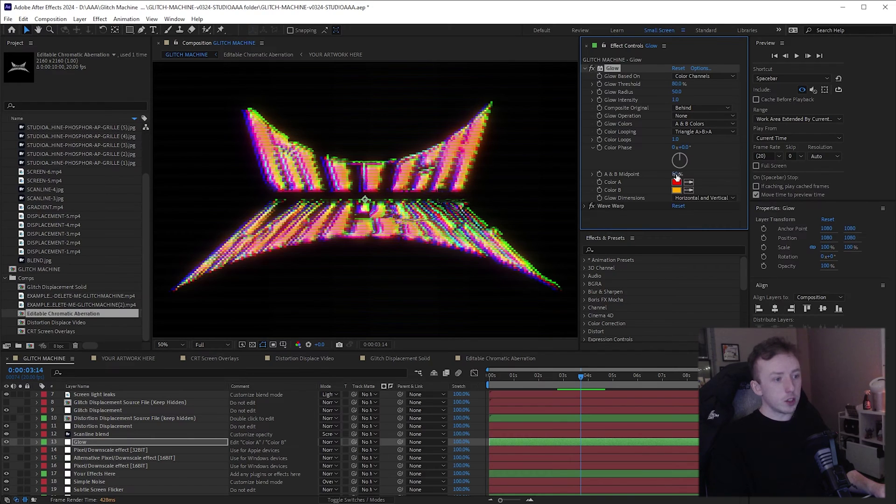
pyautogui.moveTo(673, 175); pyautogui.dragTo(678, 176)
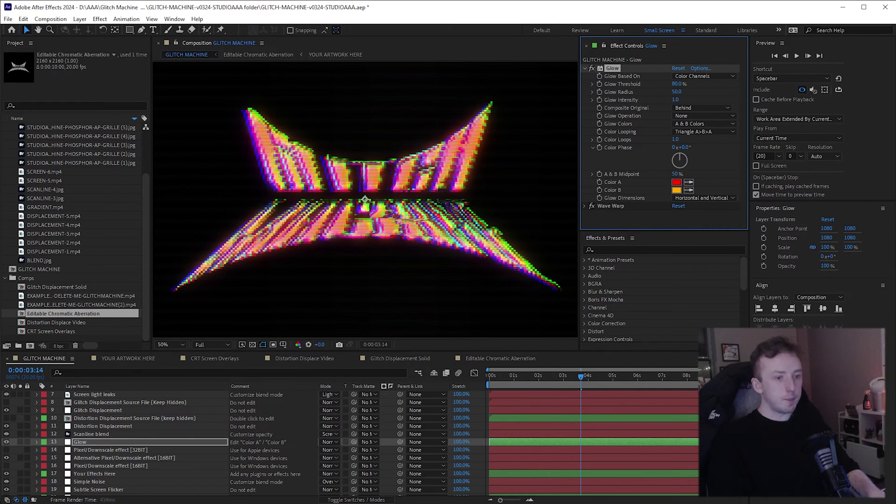
# - Set both Color A and Color B of the Glow effect to white
pyautogui.click(676, 186)
pyautogui.moveTo(480, 219); pyautogui.dragTo(419, 174)
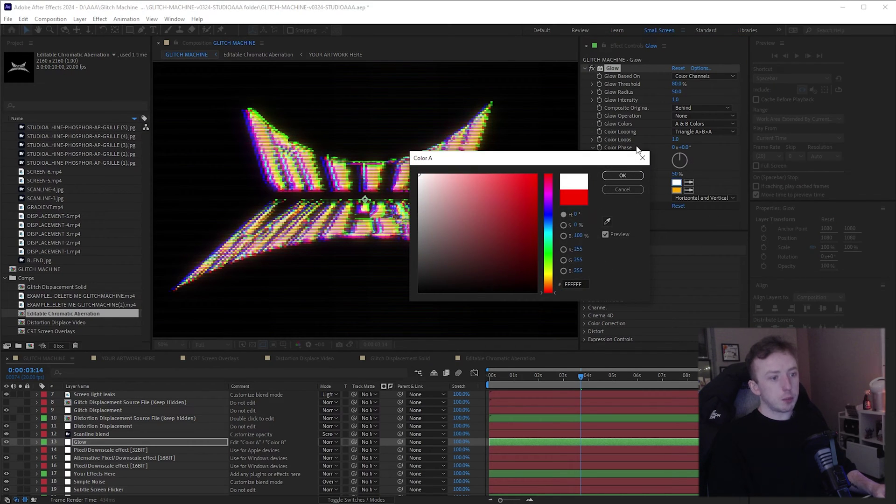
pyautogui.click(623, 176)
pyautogui.click(676, 191)
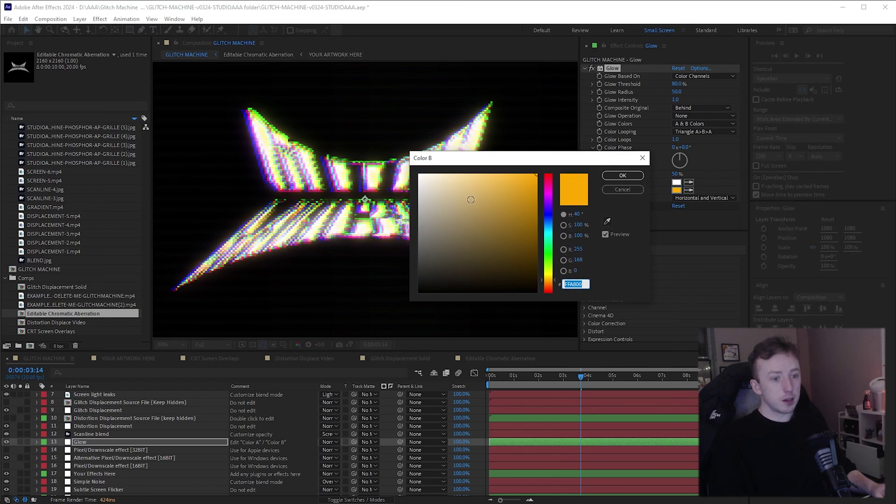
pyautogui.moveTo(472, 199); pyautogui.dragTo(419, 174)
pyautogui.click(623, 175)
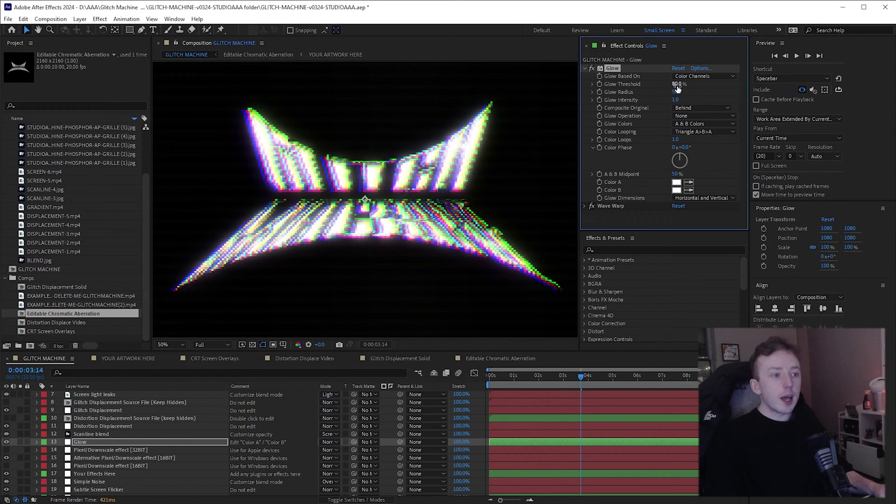
# - Test the Glow Threshold at values between 0% and 91.8%, and set it to 82.0%
pyautogui.click(593, 84)
pyautogui.moveTo(667, 96); pyautogui.dragTo(603, 98)
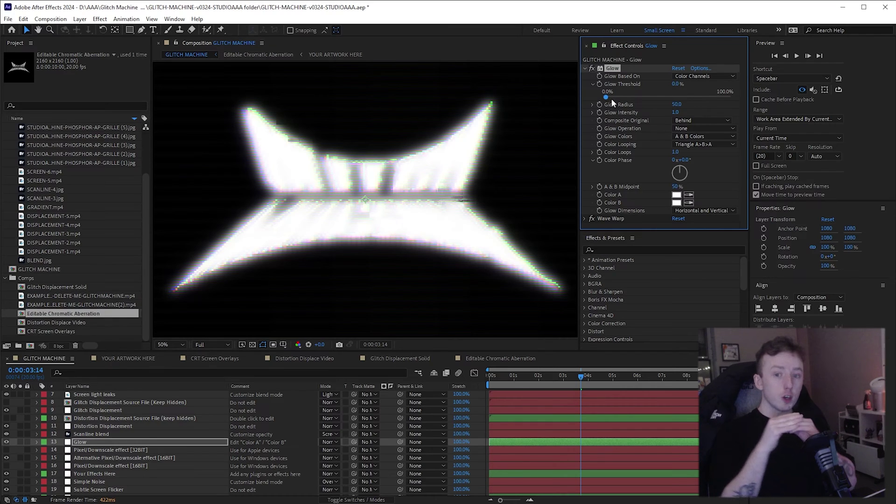
pyautogui.moveTo(612, 99); pyautogui.dragTo(718, 97)
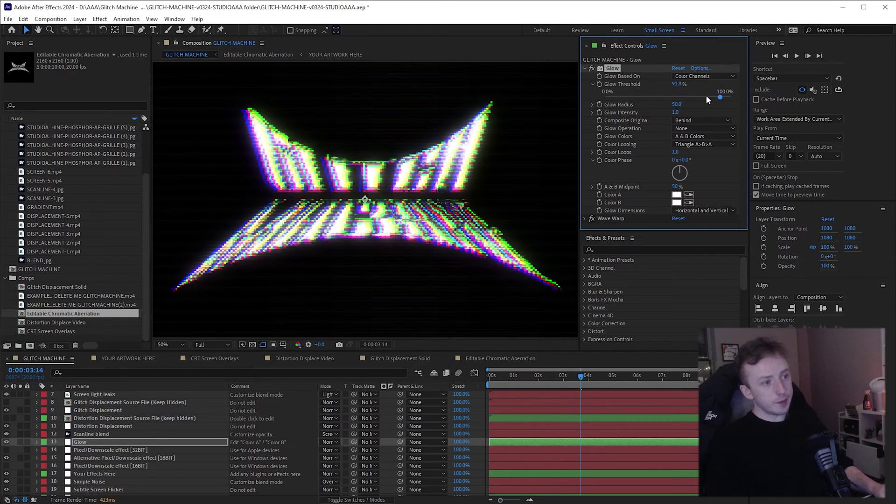
pyautogui.moveTo(721, 98); pyautogui.dragTo(593, 97)
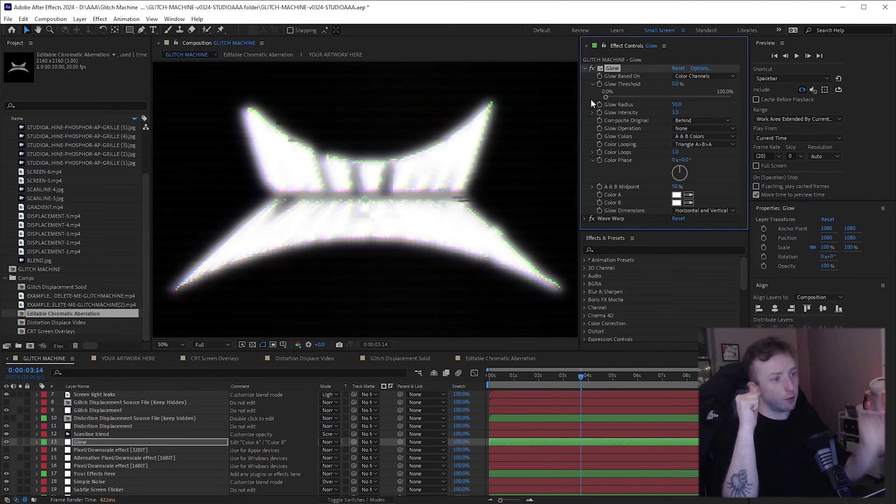
pyautogui.moveTo(606, 97); pyautogui.dragTo(713, 103)
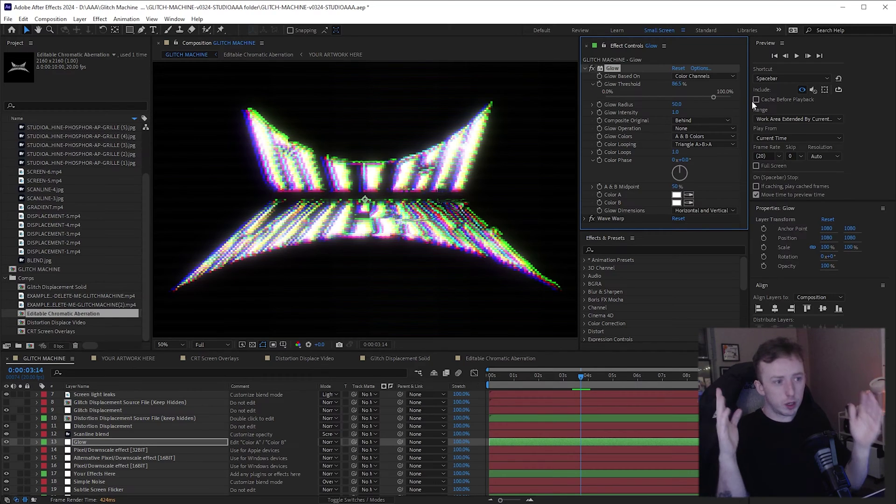
pyautogui.moveTo(679, 96); pyautogui.dragTo(698, 94)
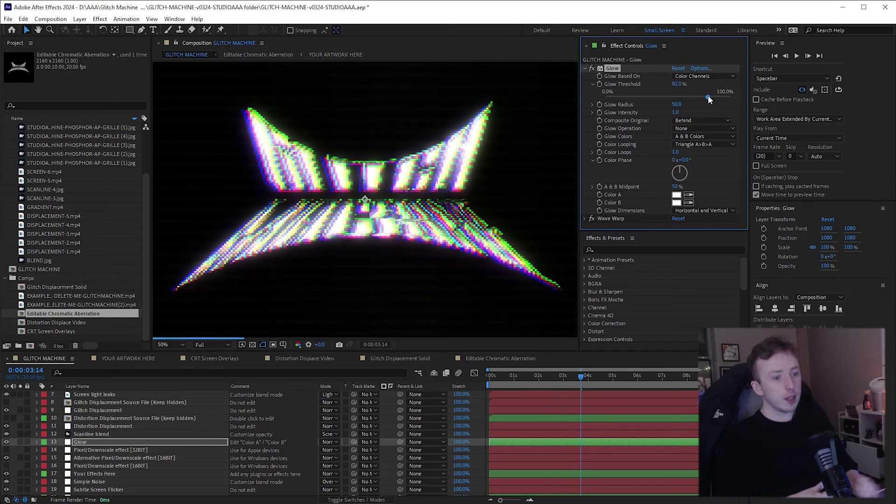
pyautogui.scroll(1, 130, 437)
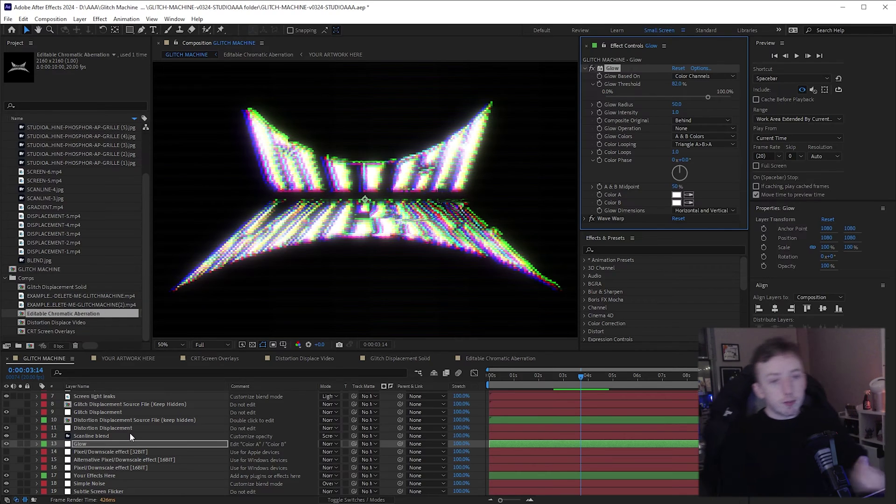
pyautogui.click(8, 19)
pyautogui.moveTo(47, 115)
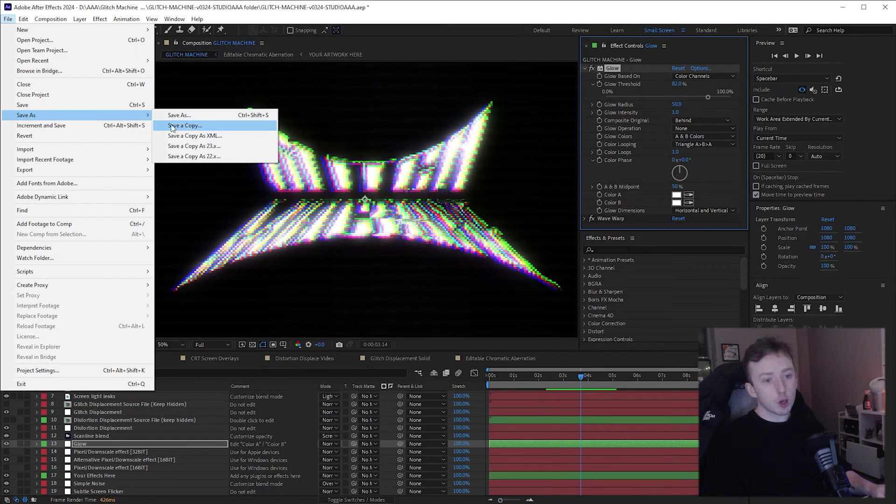
pyautogui.click(363, 84)
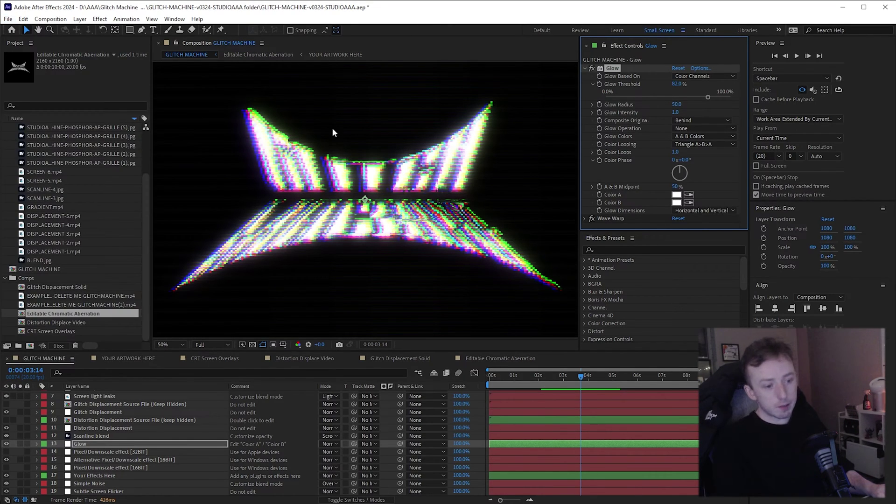
# - Preview the glitch at 0:00:04:17 and save a copy of the project as "glitch machine chrome template"
pyautogui.moveTo(592, 381); pyautogui.dragTo(610, 389)
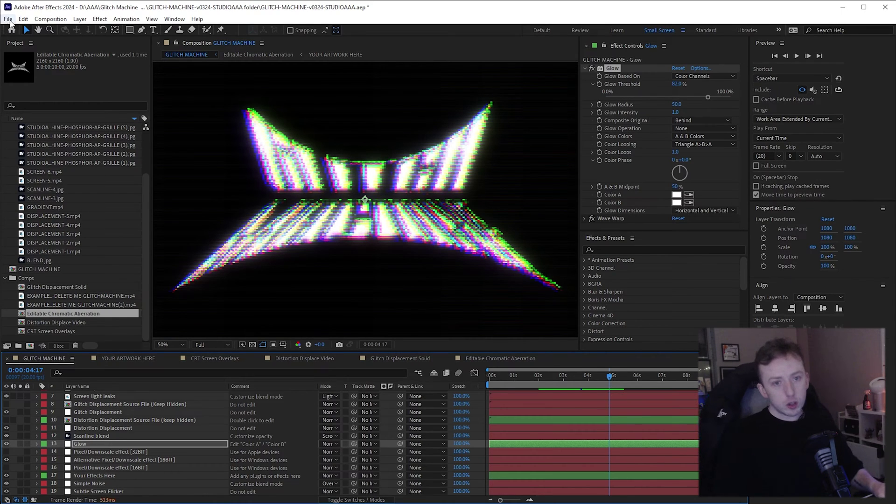
pyautogui.click(9, 19)
pyautogui.moveTo(107, 116)
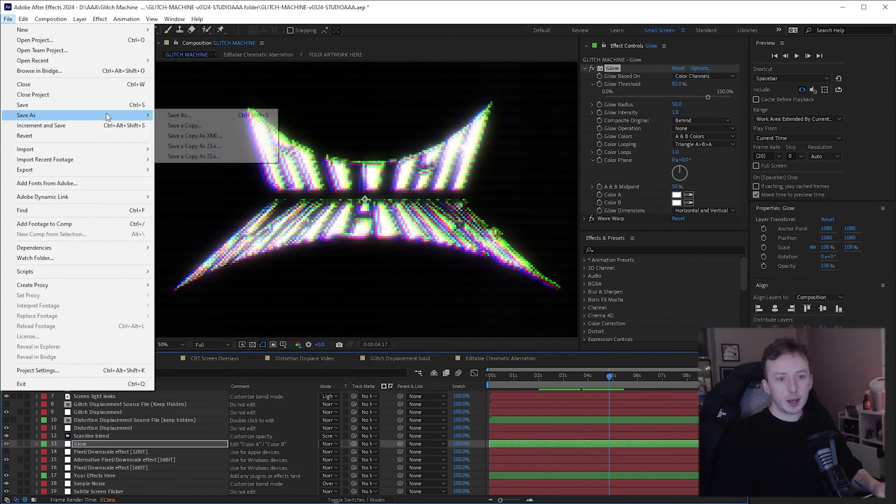
pyautogui.click(206, 130)
pyautogui.write('glitch mac')
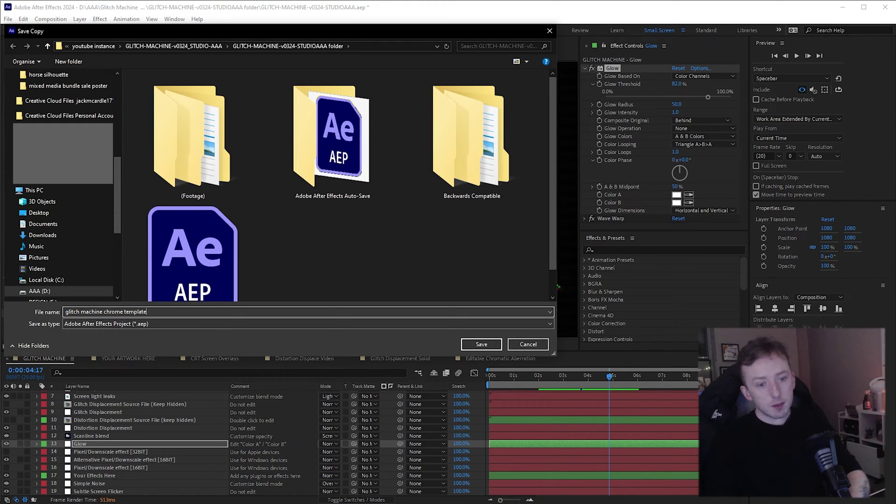
pyautogui.write('hine chrome template')
pyautogui.press('Return')
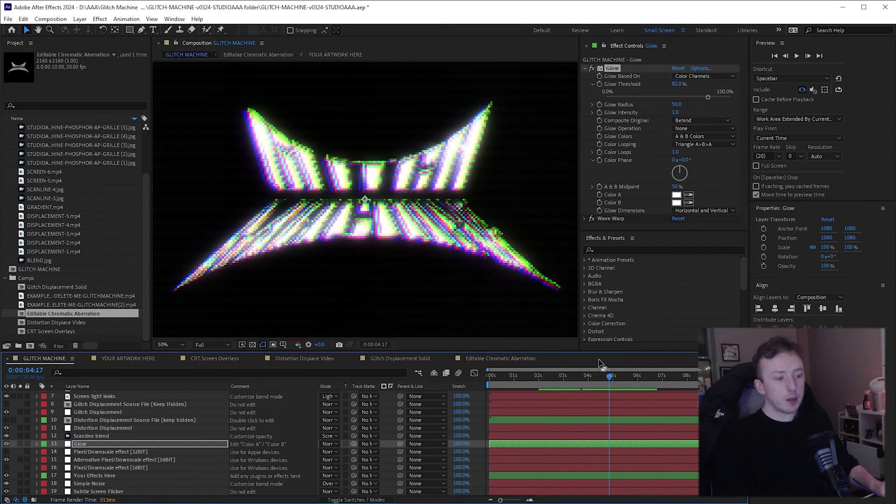
# - Hide the txt.jpg and Black Solid 2 layers in the YOUR ARTWORK HERE composition
pyautogui.scroll(3, 58, 189)
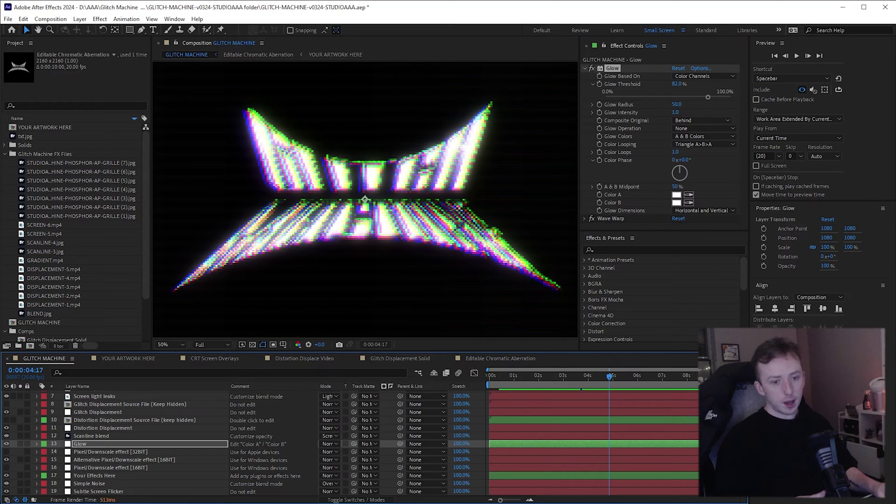
pyautogui.click(127, 358)
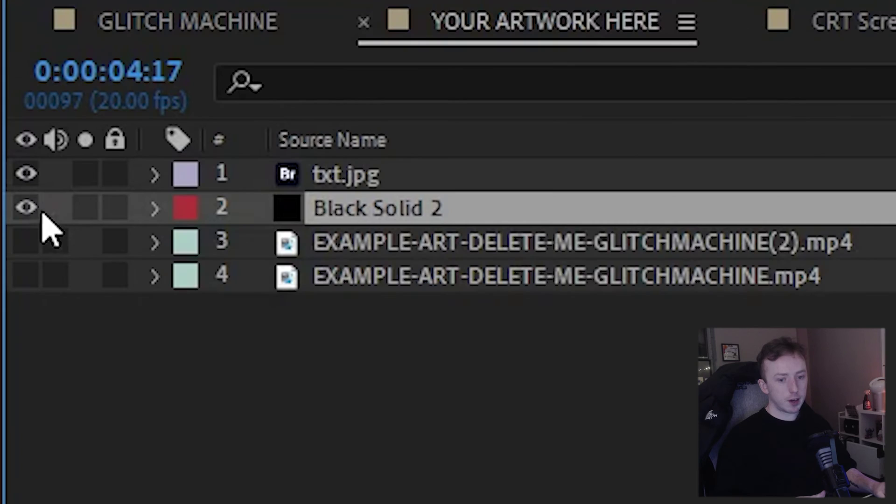
pyautogui.click(28, 174)
pyautogui.press('F2')
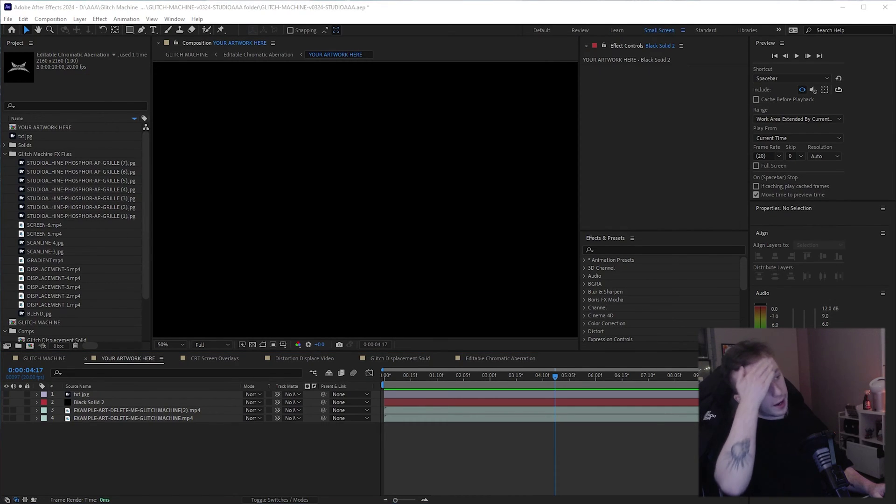
# - Add arch.jpg as the top layer of the YOUR ARTWORK HERE composition and scale it to 194%
pyautogui.moveTo(280, 502); pyautogui.dragTo(102, 452)
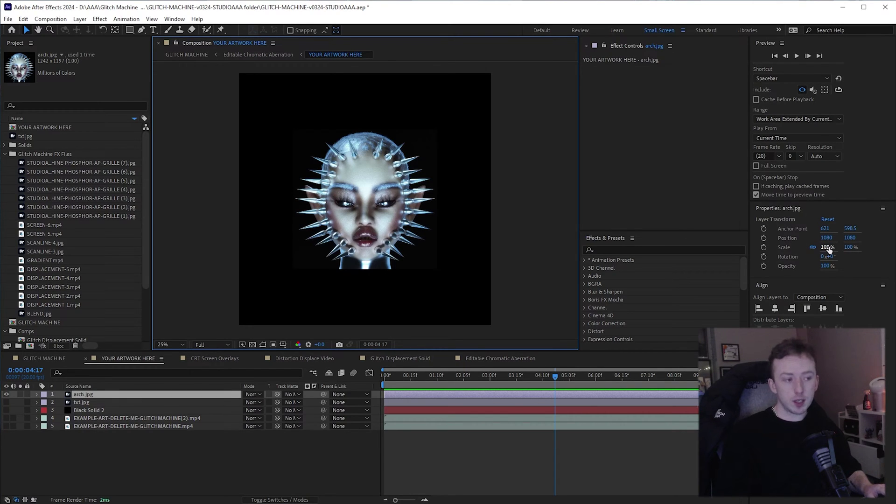
pyautogui.moveTo(829, 250); pyautogui.dragTo(881, 254)
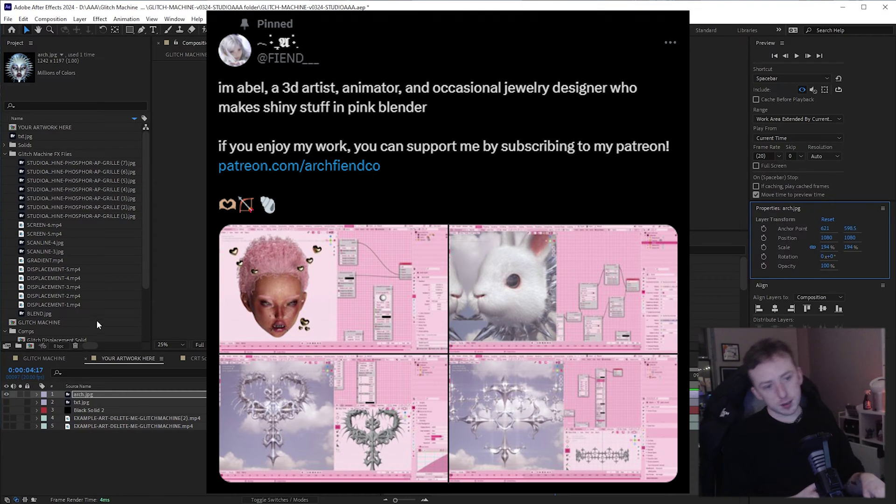
pyautogui.scroll(2, 413, 165)
pyautogui.scroll(-2, 316, 201)
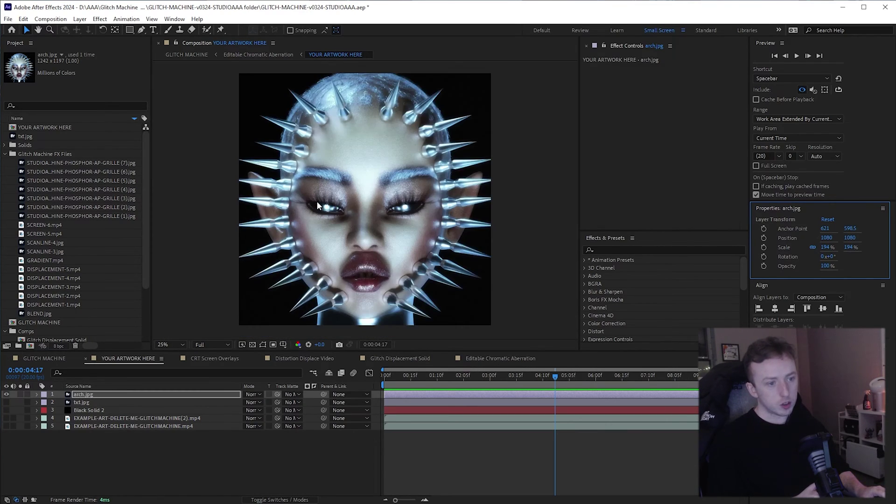
# - In the GLITCH MACHINE composition, set the Pre Glitch Adjustment Levels to Input Black 0, Input White 255 and Gamma 0.66, and enlarge the composition view
pyautogui.click(43, 358)
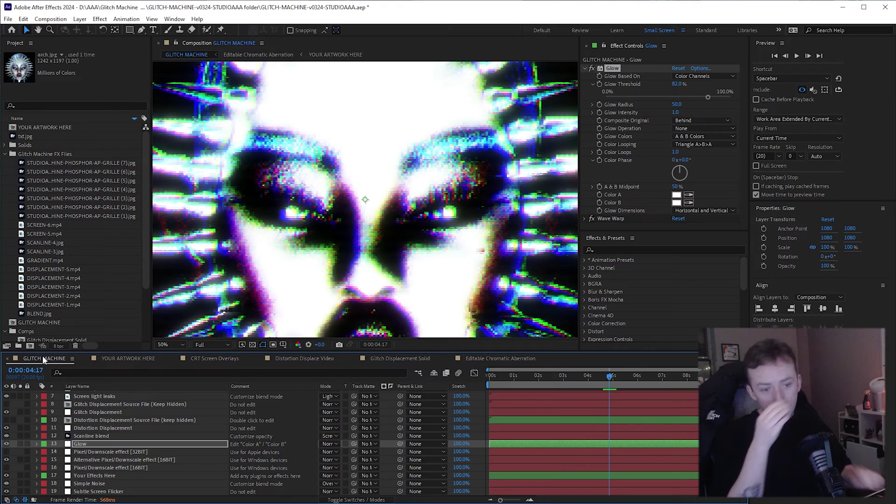
pyautogui.scroll(-1, 140, 443)
pyautogui.click(101, 476)
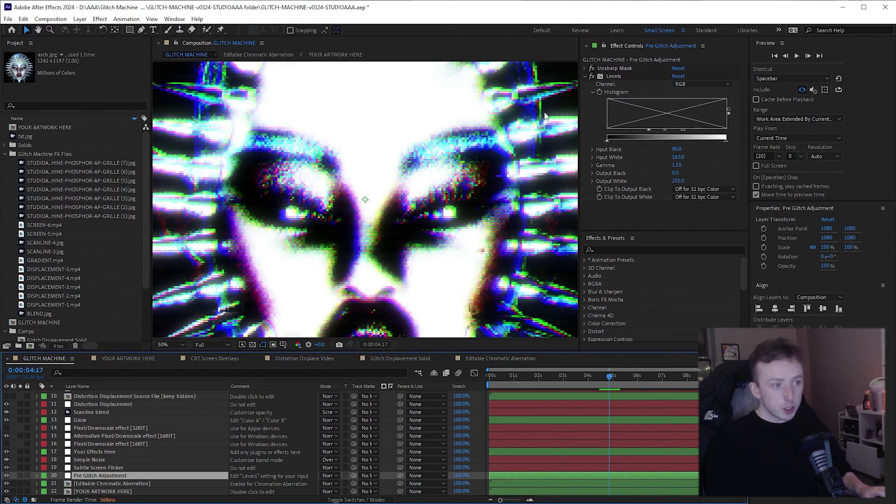
pyautogui.moveTo(650, 131); pyautogui.dragTo(593, 134)
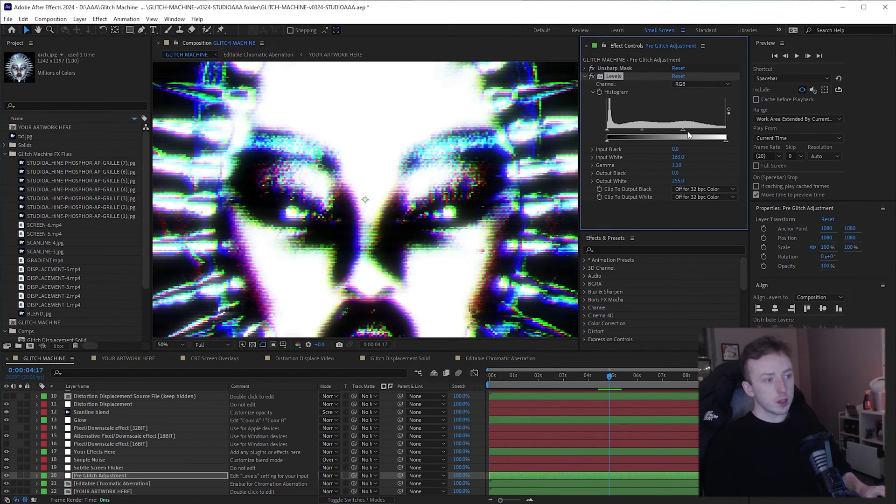
pyautogui.moveTo(689, 135)
pyautogui.mouseDown()
pyautogui.moveTo(705, 136)
pyautogui.moveTo(673, 130)
pyautogui.moveTo(682, 129)
pyautogui.mouseUp()
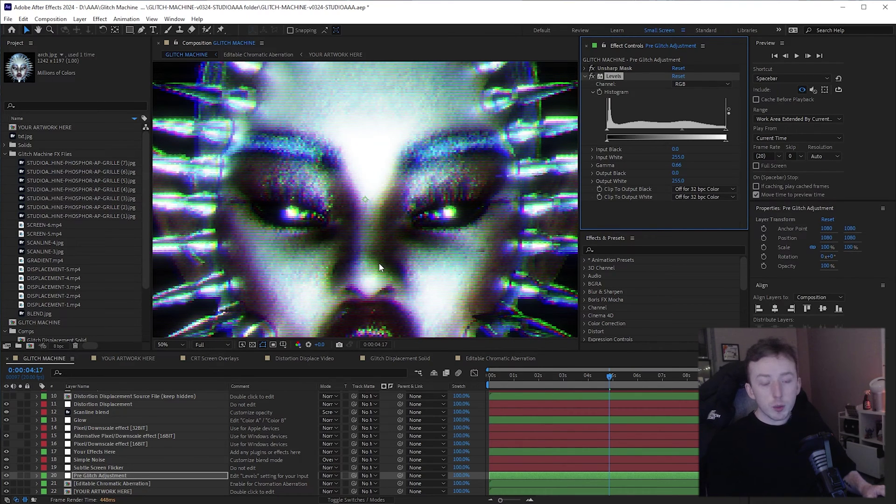
pyautogui.press(',')
pyautogui.press(',')
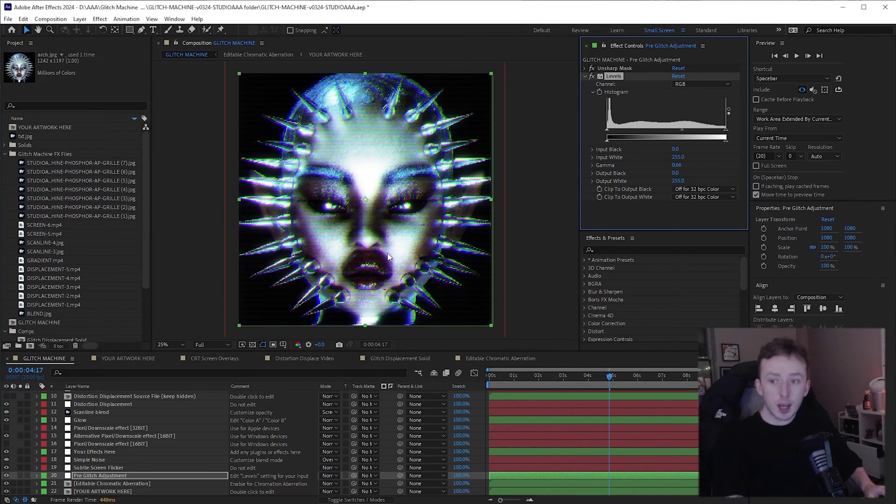
pyautogui.press('.')
pyautogui.press('.')
pyautogui.press(',')
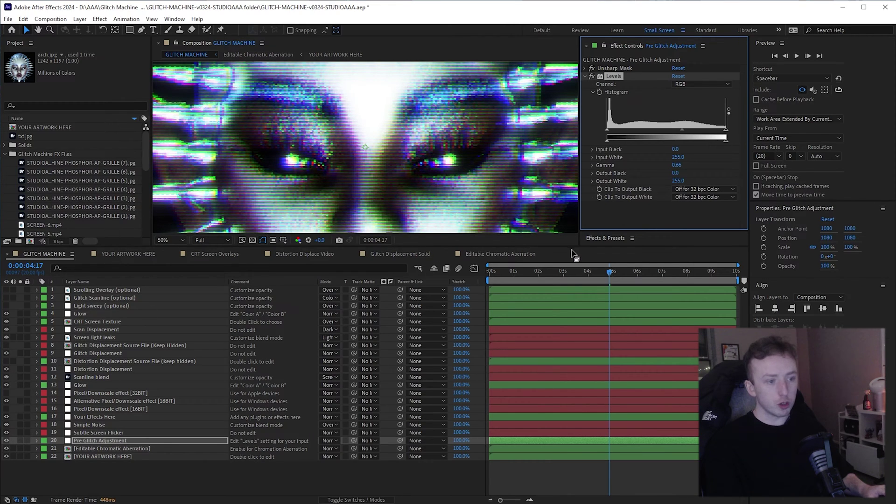
pyautogui.moveTo(575, 251); pyautogui.dragTo(574, 406)
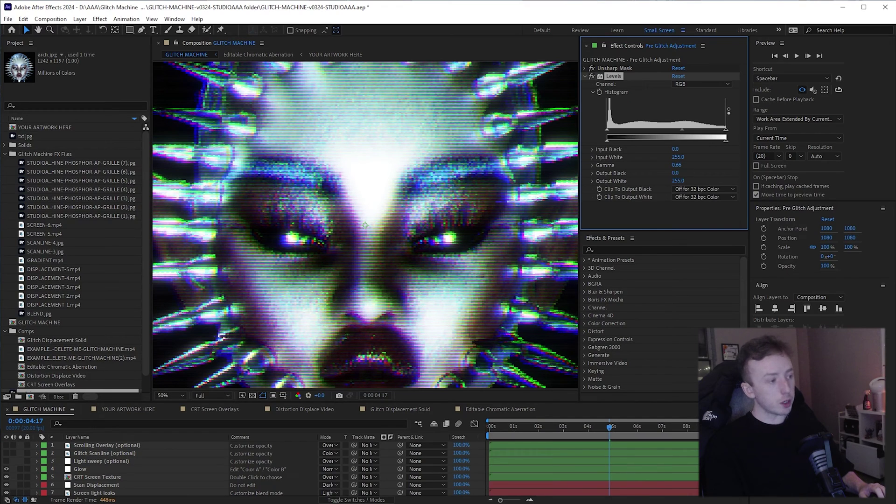
# - Switch to Photoshop, close RIDE THE THUNDER TEXT.psd and add an S-shaped Curves adjustment layer to arch.jpg with its upper point at input 153, output 149
pyautogui.hotkey('alt', 'Tab')
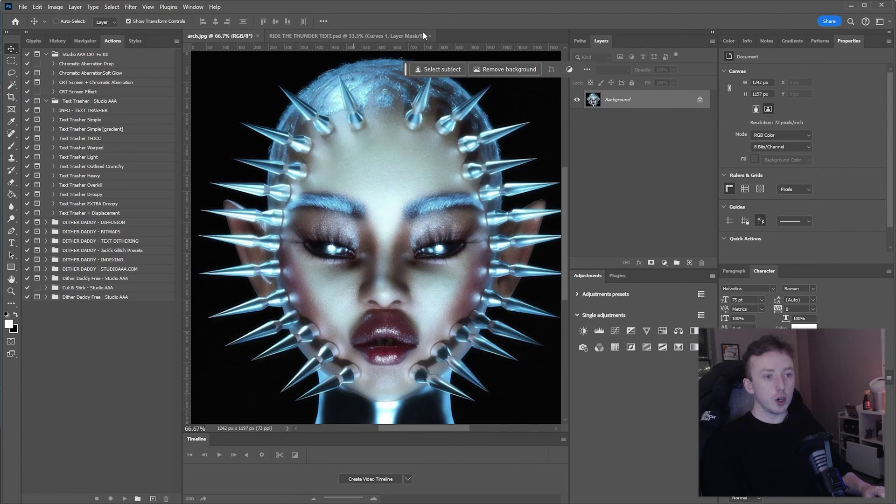
pyautogui.click(429, 36)
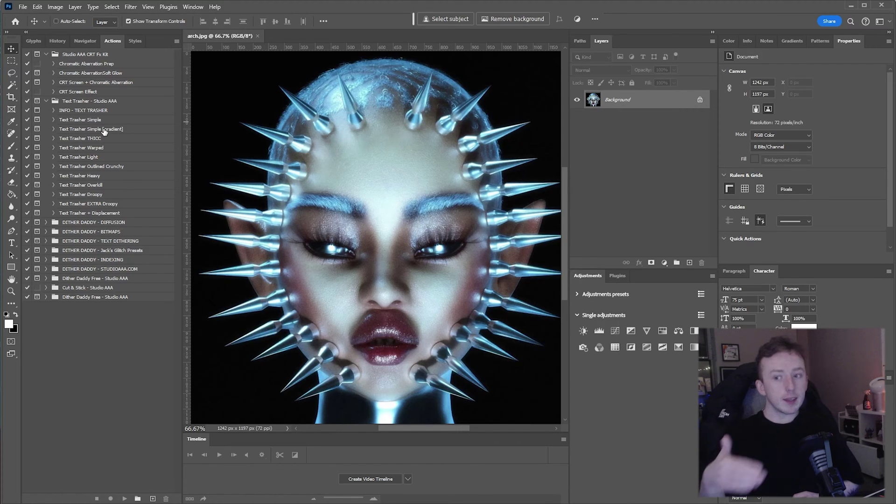
pyautogui.click(615, 330)
pyautogui.moveTo(797, 170); pyautogui.dragTo(787, 196)
pyautogui.moveTo(820, 162); pyautogui.dragTo(823, 142)
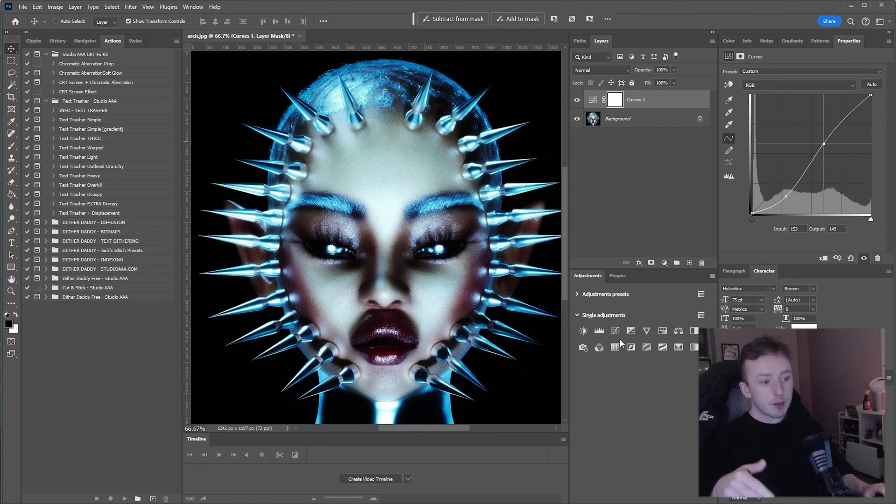
# - Add a black-red-white Gradient Map adjustment layer above the Curves layer and set its blend mode to Hue
pyautogui.click(695, 347)
pyautogui.click(786, 81)
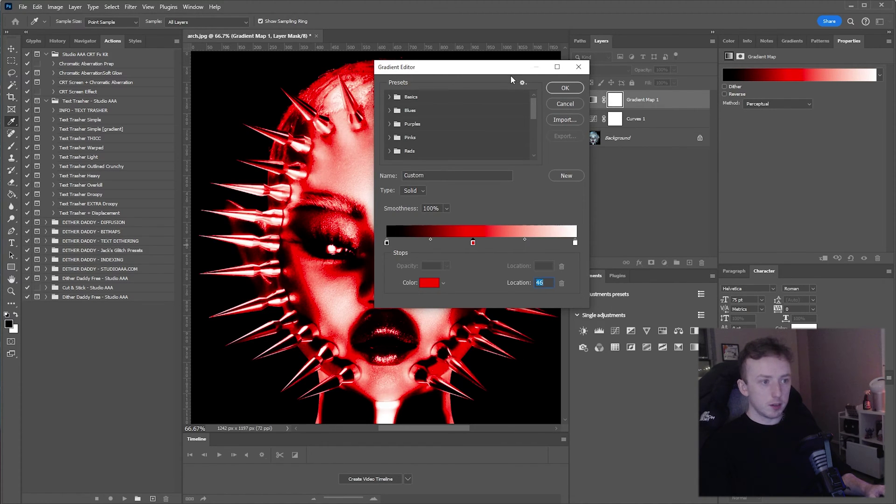
pyautogui.click(565, 88)
pyautogui.click(601, 70)
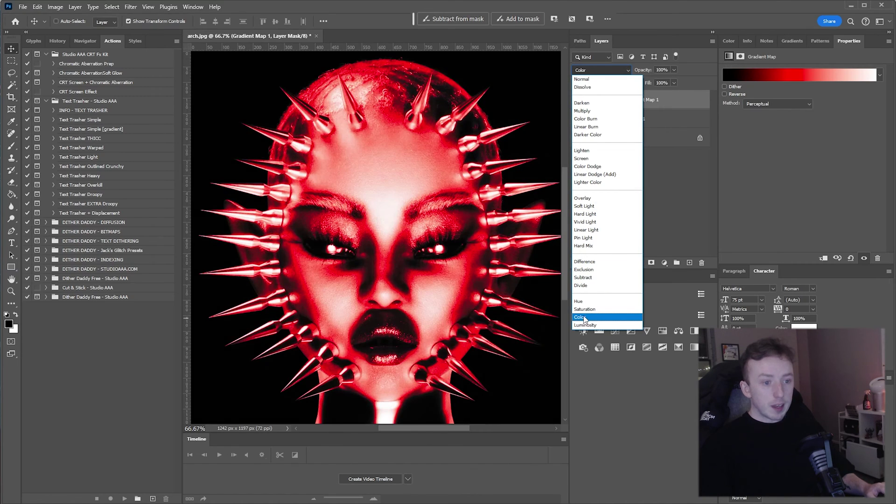
pyautogui.click(587, 303)
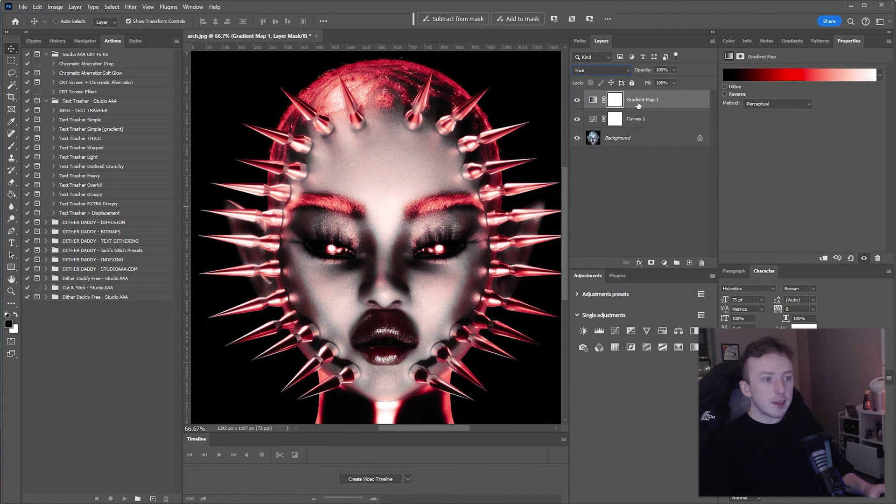
# - Move the upper point of the Curves 1 adjustment to input 147, output 160, and deselect the layer
pyautogui.click(644, 118)
pyautogui.moveTo(826, 142); pyautogui.dragTo(822, 136)
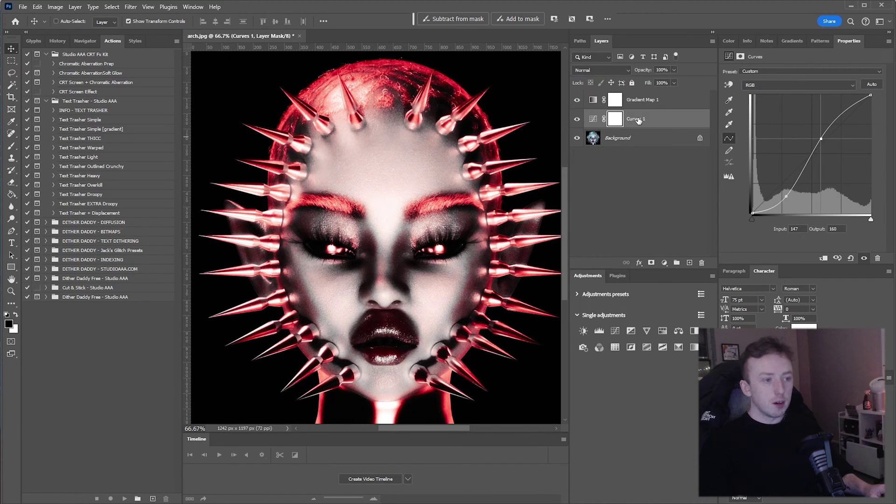
pyautogui.click(666, 199)
# - Save a JPEG copy of the recoloured image as arch.jpg in the Glitch Machine video folder, replacing the existing file
pyautogui.click(22, 7)
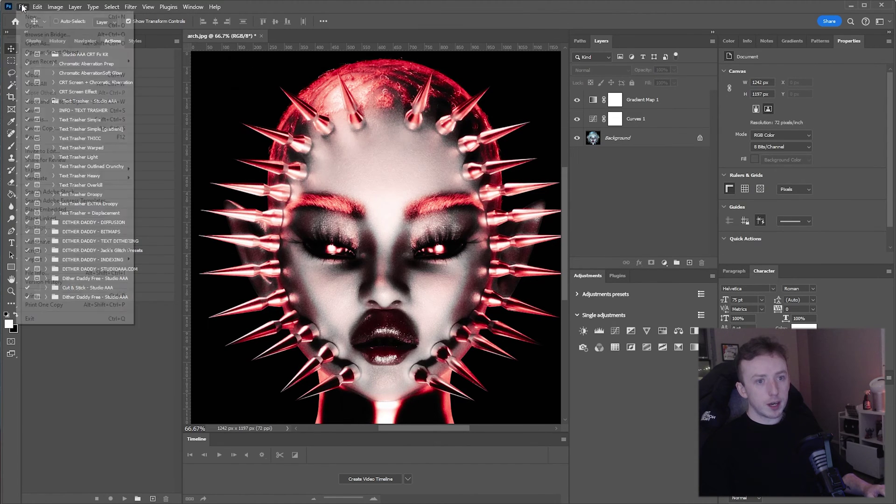
pyautogui.click(54, 128)
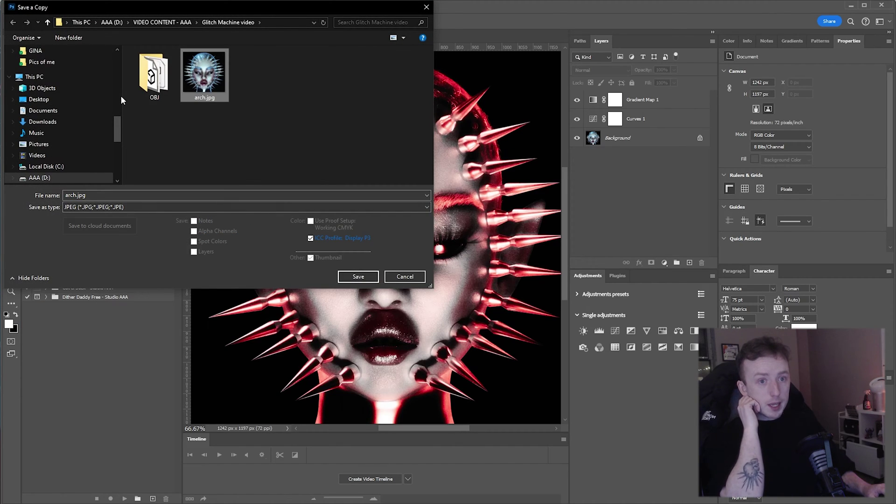
pyautogui.click(359, 277)
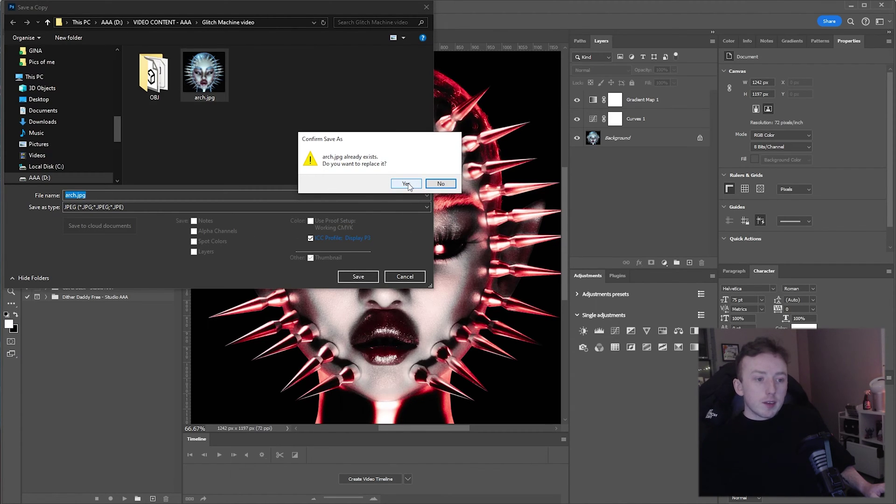
pyautogui.click(406, 184)
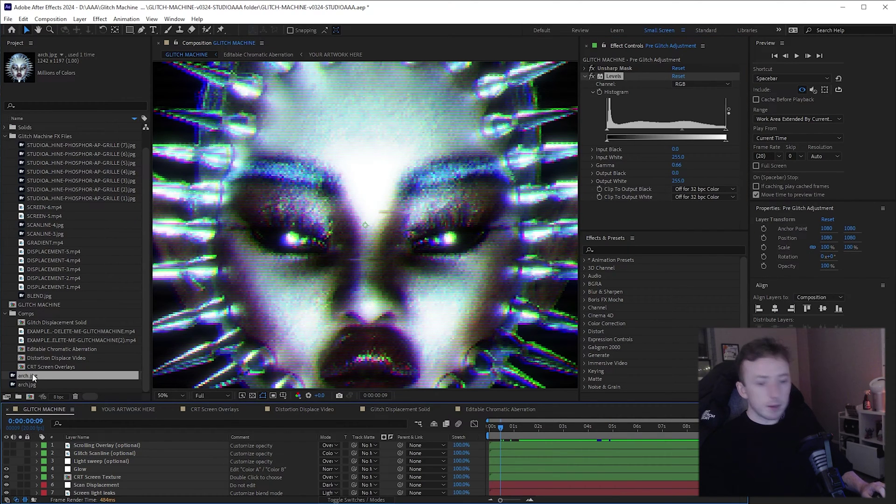
# - In After Effects, reload the arch.jpg footage and check the recoloured artwork in the GLITCH MACHINE composition
pyautogui.rightClick(33, 378)
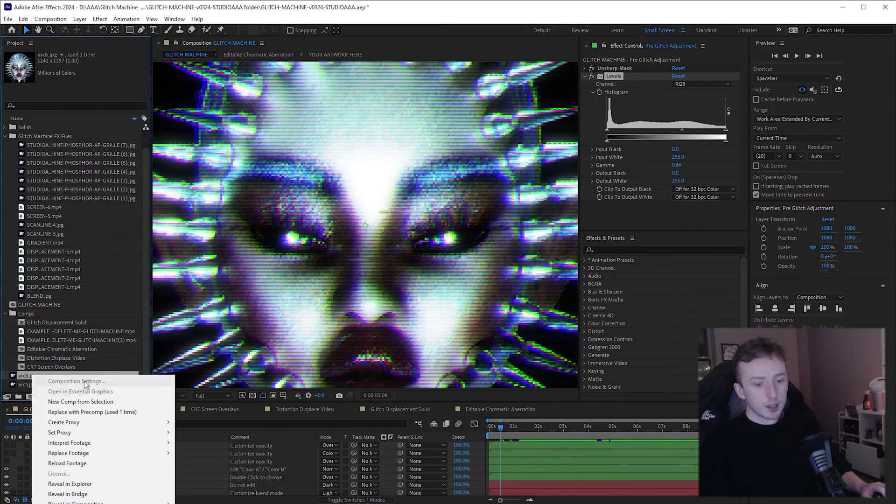
pyautogui.click(89, 460)
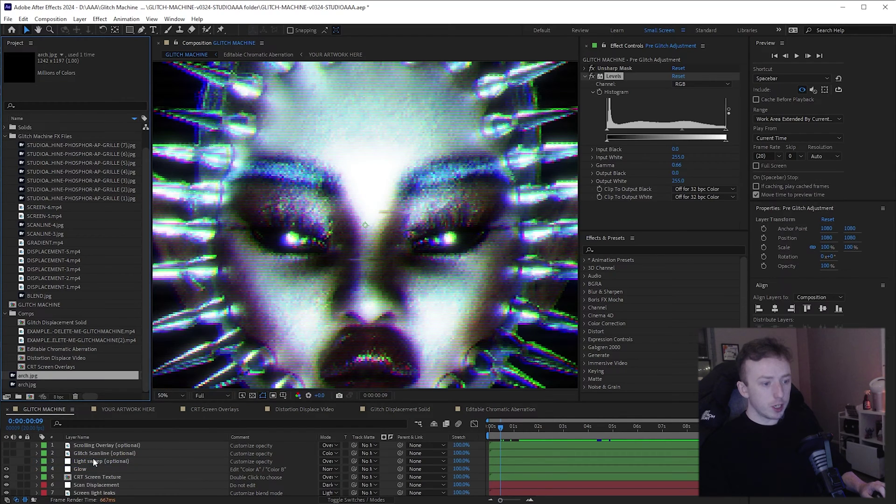
pyautogui.click(129, 409)
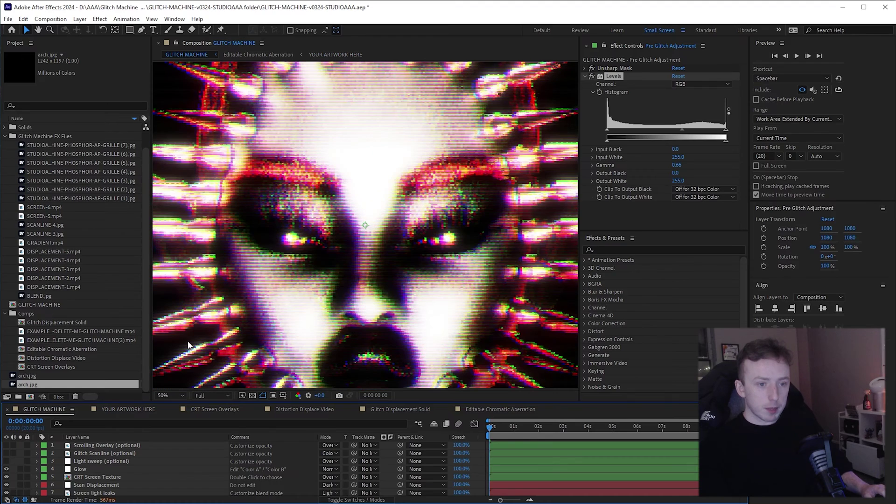
pyautogui.scroll(-2, 340, 281)
pyautogui.scroll(2, 340, 281)
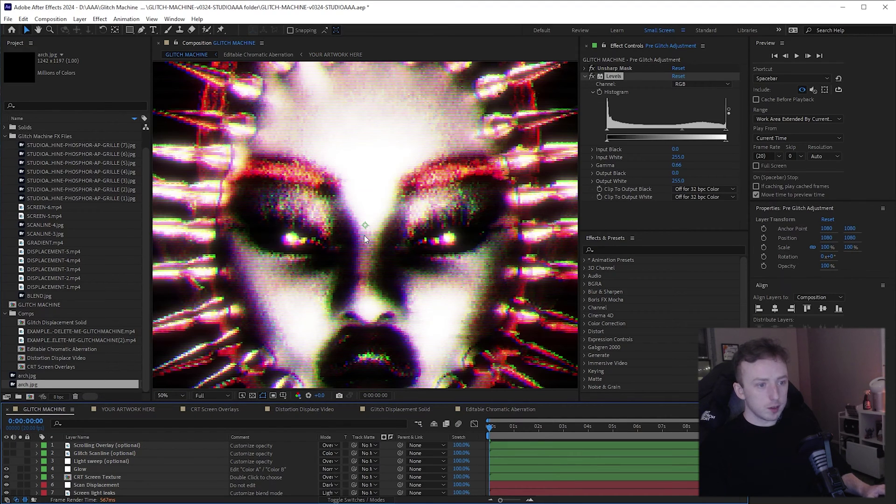
pyautogui.scroll(-2, 363, 239)
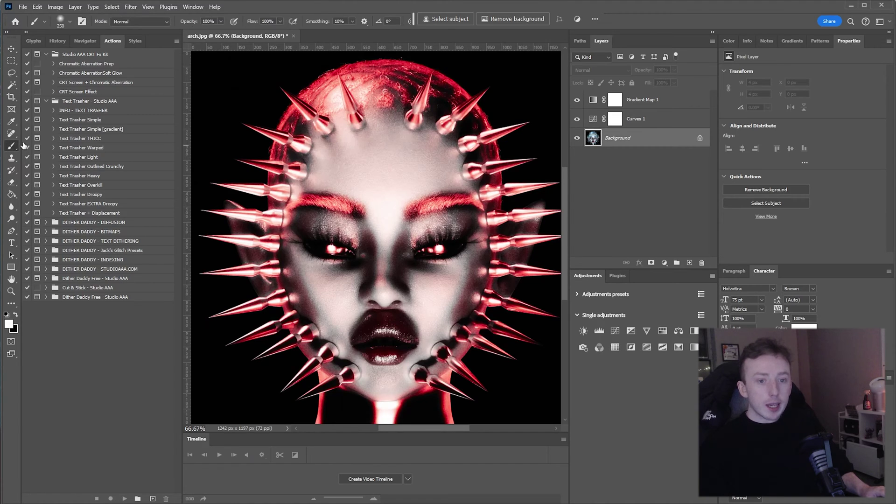
# - Back in Photoshop, try a soft white Brush stroke across the face on the Background layer and undo it
pyautogui.moveTo(359, 89)
pyautogui.mouseDown()
pyautogui.moveTo(383, 182)
pyautogui.moveTo(254, 411)
pyautogui.mouseUp()
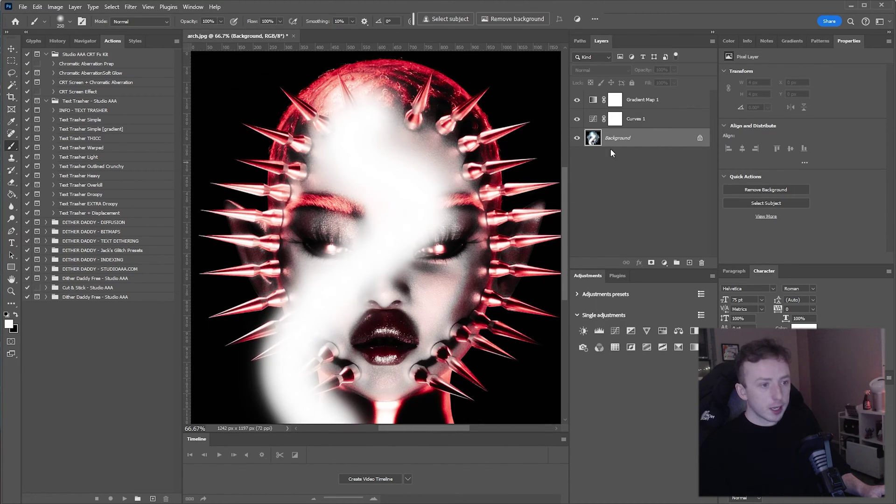
pyautogui.hotkey('ctrl', 'z')
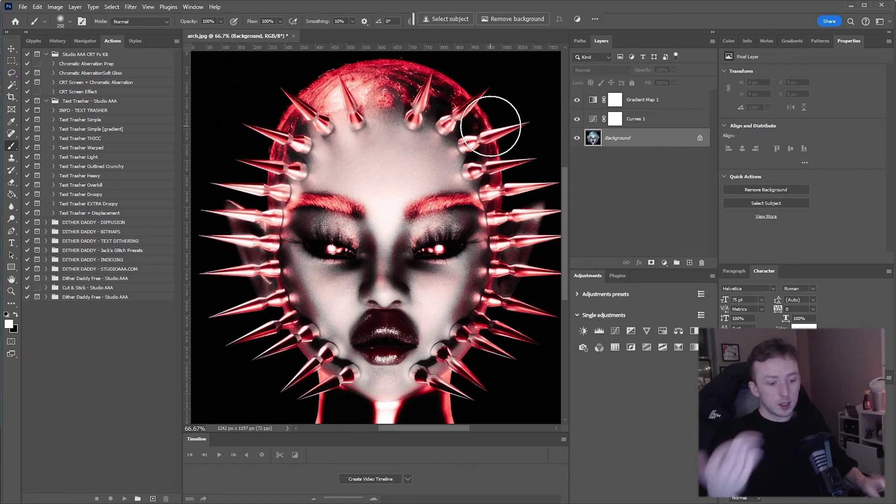
# - Switch to After Effects and examine the recoloured artwork in the GLITCH MACHINE composition, both close up and as a whole
pyautogui.hotkey('alt', 'Tab')
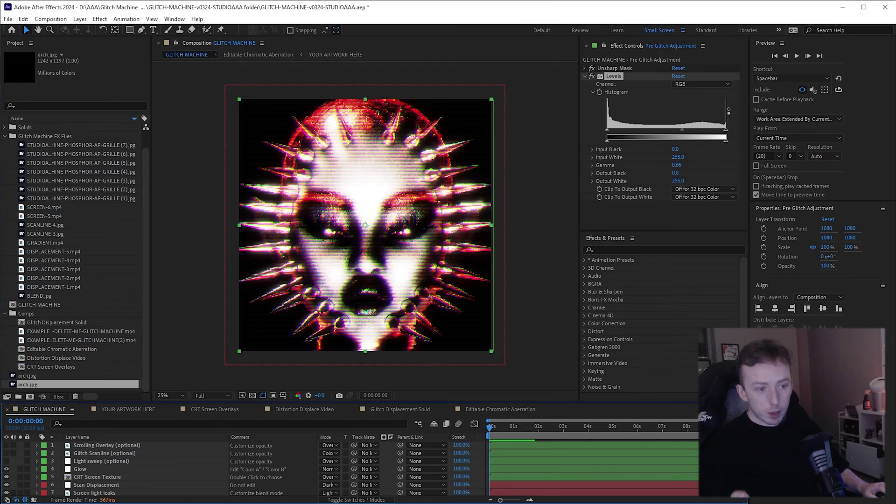
pyautogui.scroll(2, 378, 228)
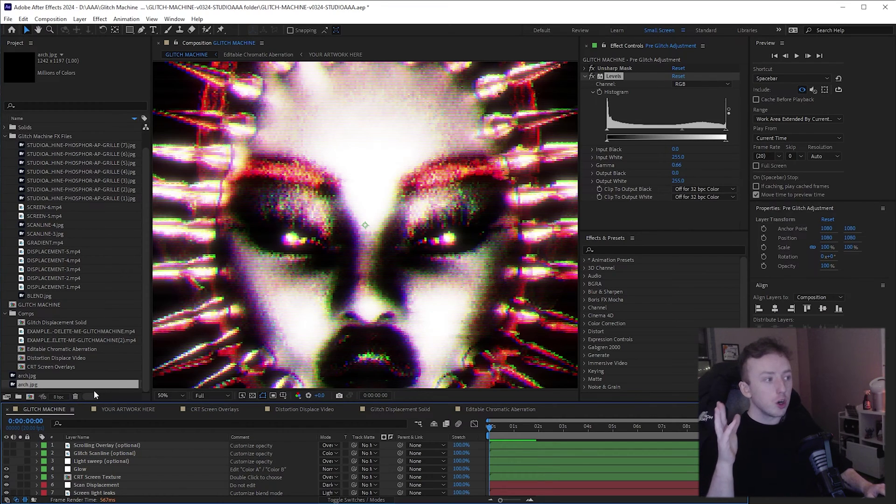
pyautogui.click(18, 388)
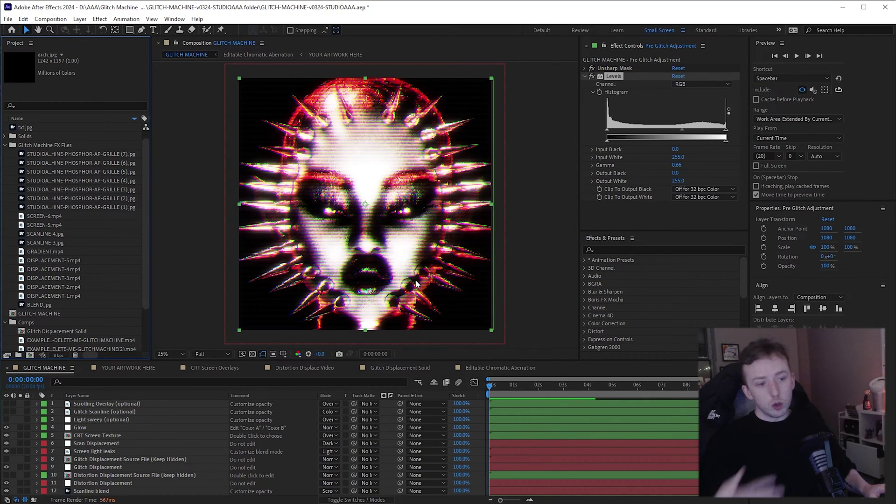
pyautogui.press('.')
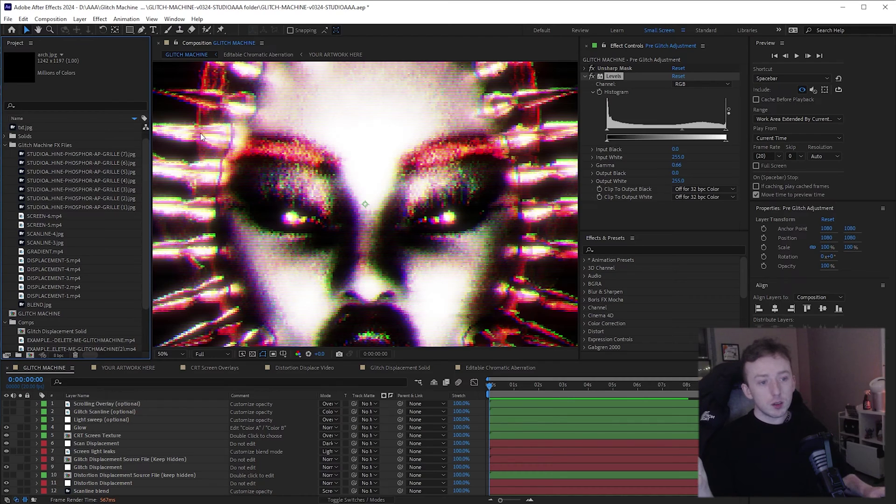
pyautogui.scroll(-2, 316, 216)
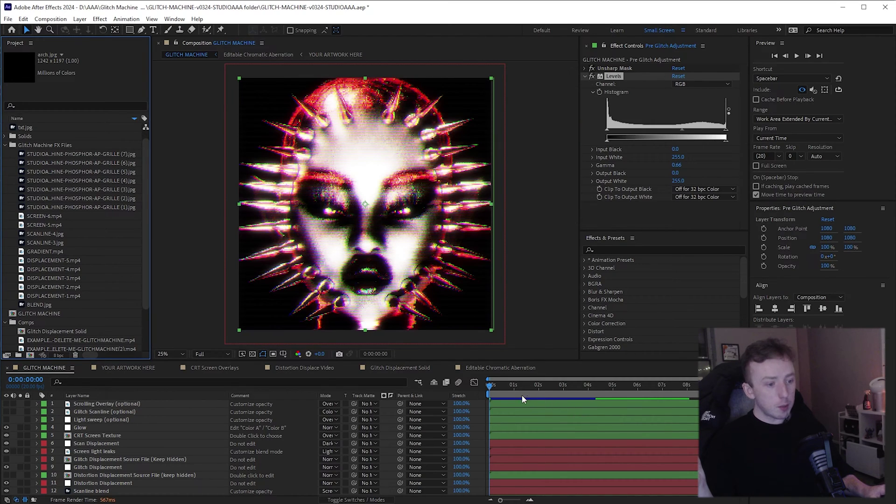
# - Save the GLITCH MACHINE frame at 0:00:00:18 as the Photoshop file GLITCH MACHINE (0-00-00-18).psd in the GLITCH-MACHINE-v0324-STUDIOAAA folder
pyautogui.moveTo(519, 395); pyautogui.dragTo(511, 394)
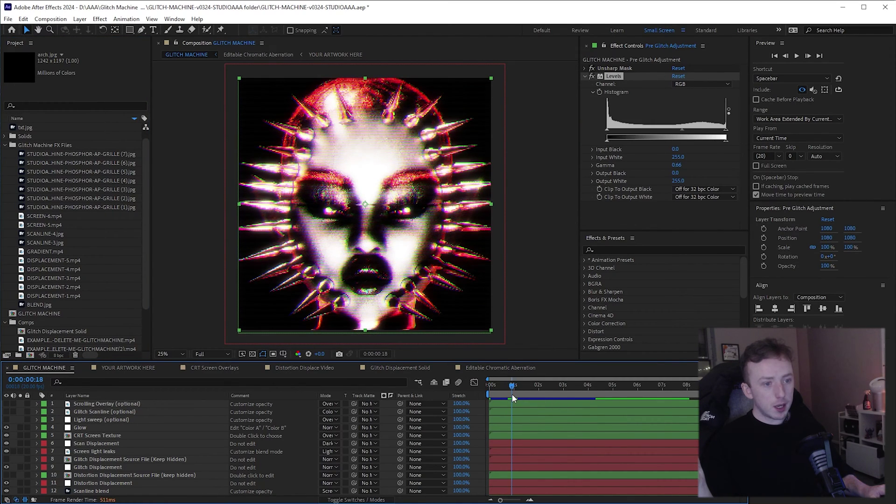
pyautogui.scroll(4, 364, 208)
pyautogui.scroll(2, 365, 208)
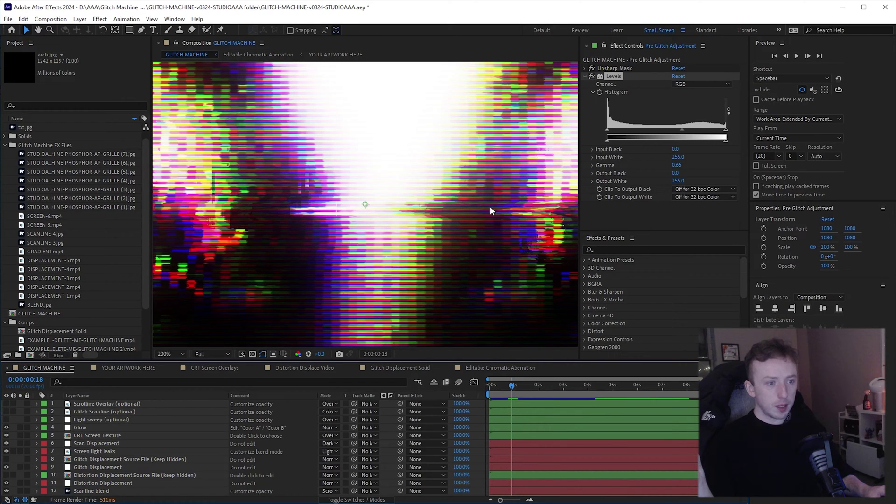
pyautogui.scroll(-6, 373, 216)
pyautogui.scroll(2, 372, 216)
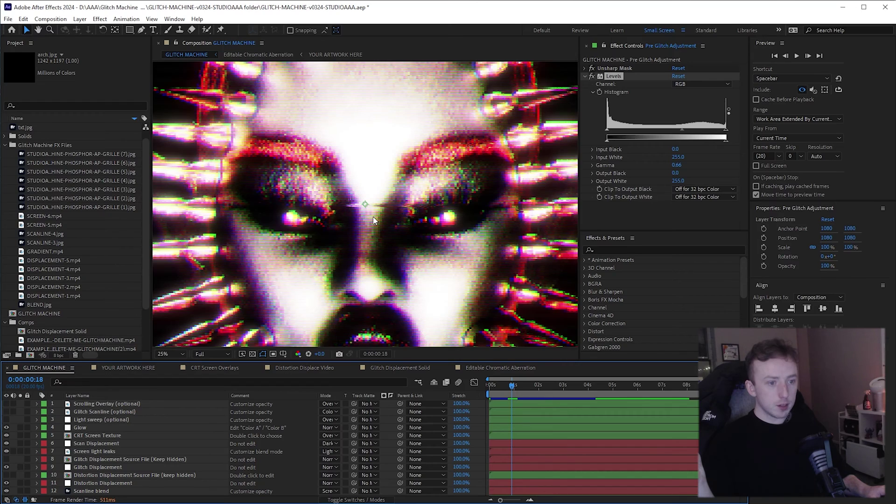
pyautogui.scroll(-2, 372, 216)
pyautogui.click(50, 18)
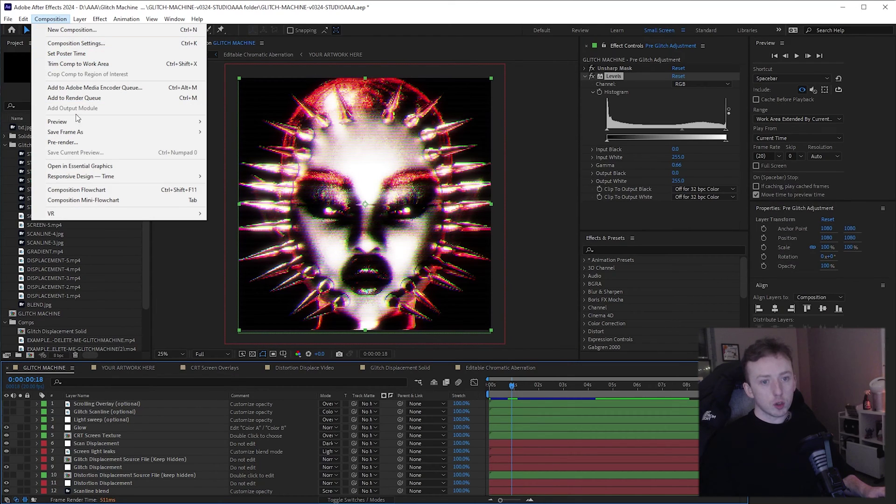
pyautogui.moveTo(79, 133)
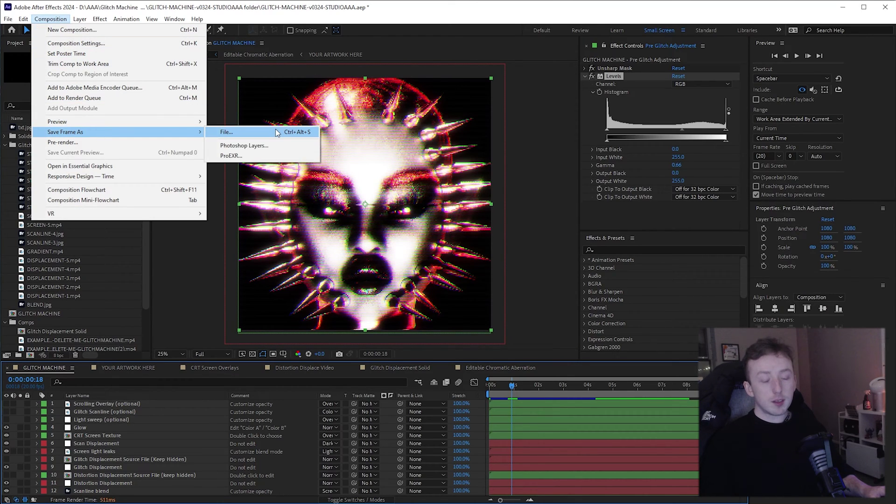
pyautogui.click(251, 133)
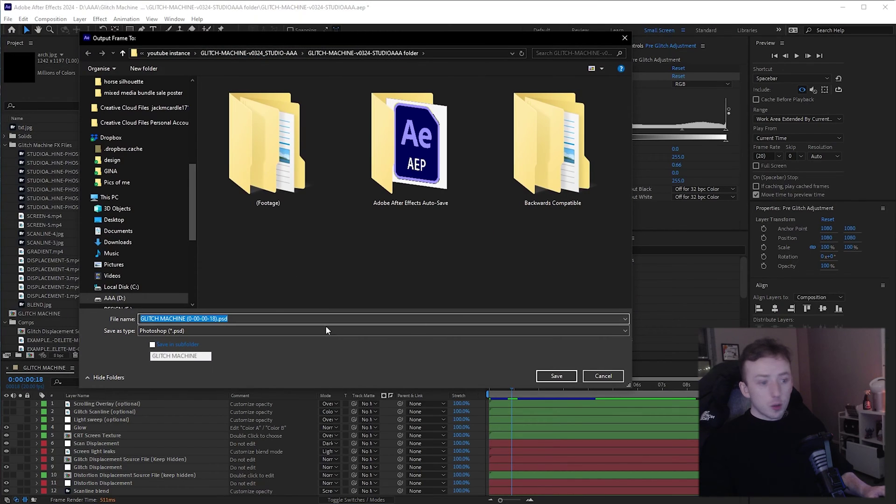
pyautogui.click(566, 377)
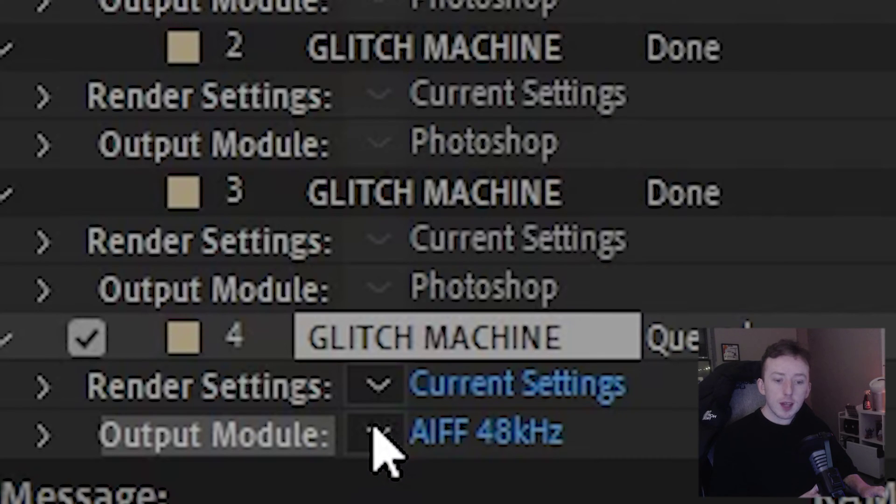
# - Try Alpha Only as the output module of the queued GLITCH MACHINE frame and set it to Photoshop instead
pyautogui.click(376, 429)
pyautogui.click(388, 490)
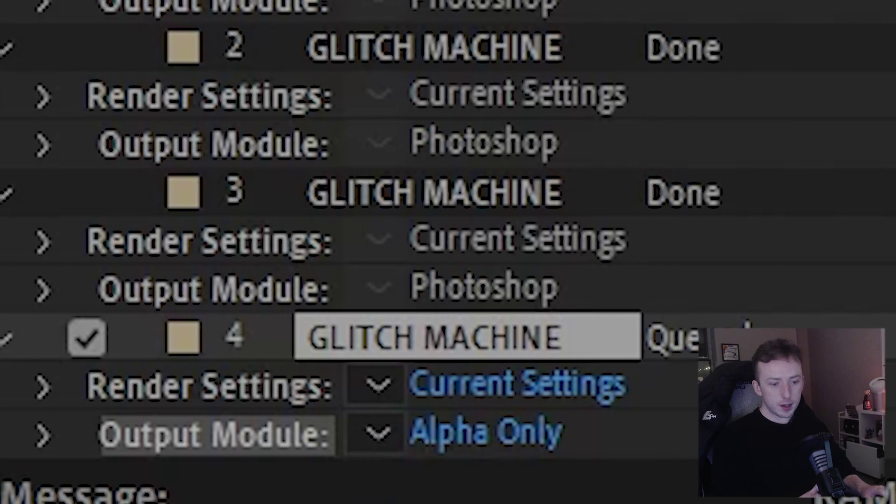
pyautogui.click(378, 432)
pyautogui.click(436, 486)
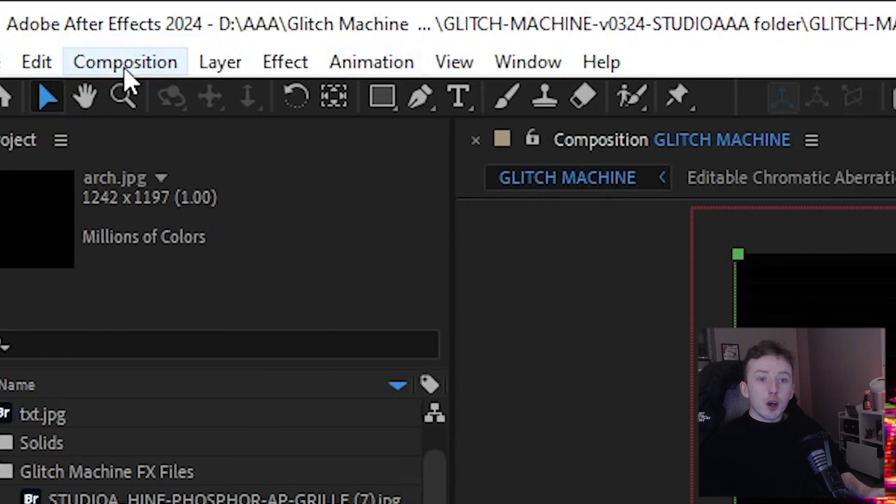
# - Send the GLITCH MACHINE composition to the Adobe Media Encoder queue and collapse the two older stopped jobs there
pyautogui.click(125, 70)
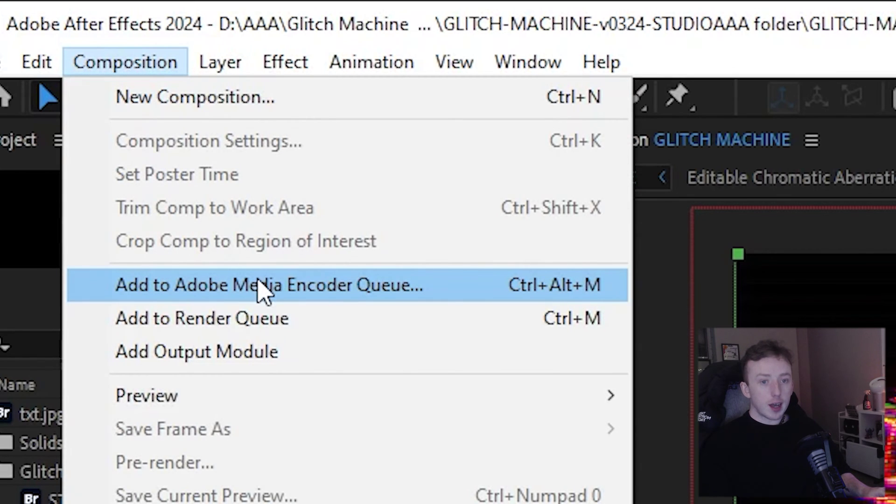
pyautogui.click(413, 285)
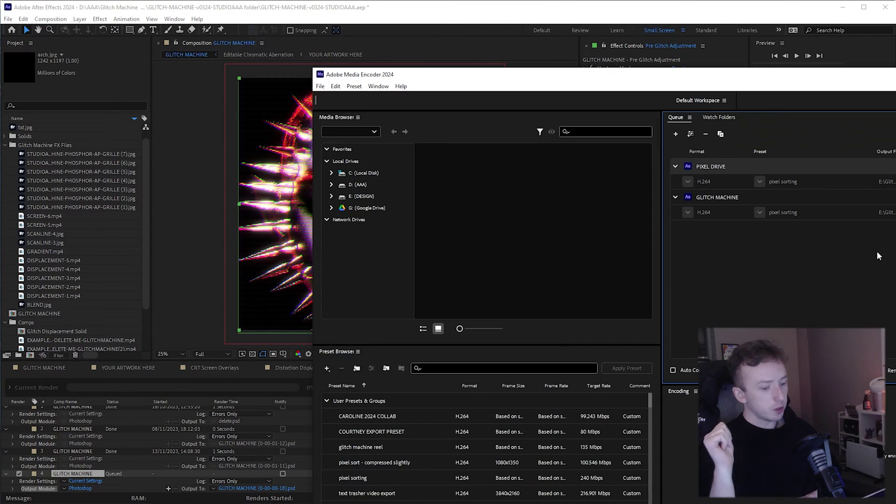
pyautogui.moveTo(850, 84); pyautogui.dragTo(588, 32)
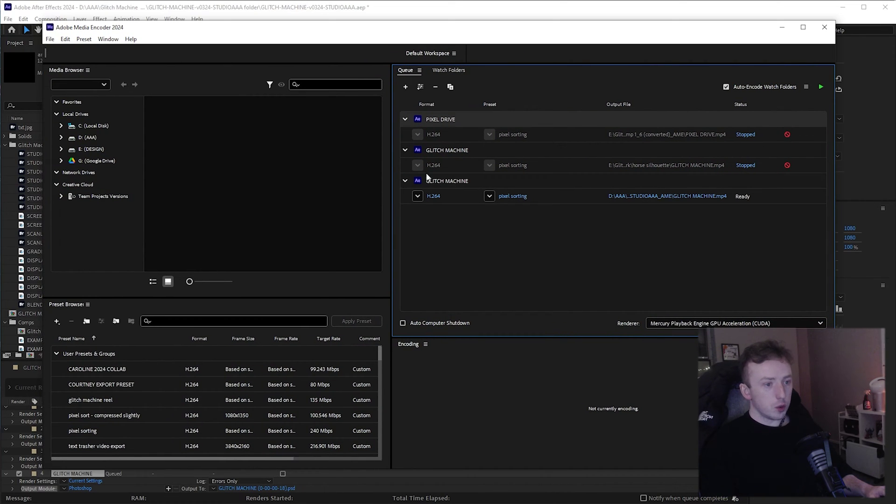
pyautogui.click(405, 150)
pyautogui.click(404, 120)
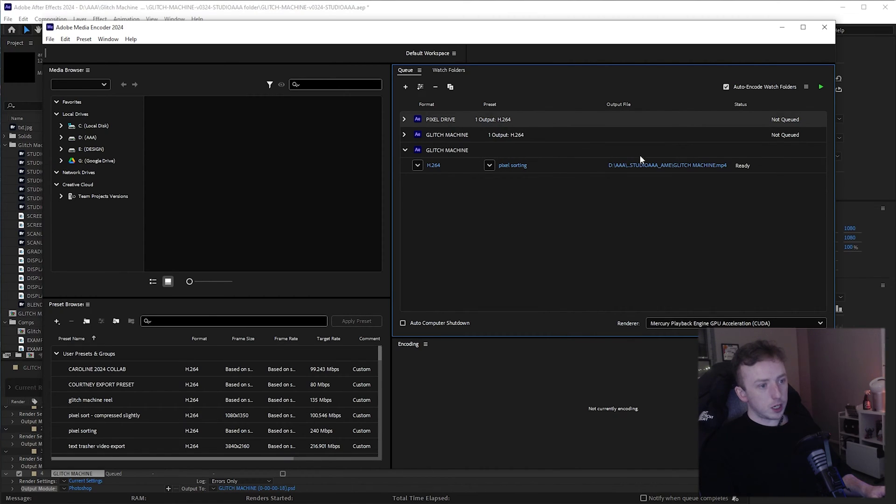
# - Apply the Match Source - High bitrate preset to the new GLITCH MACHINE job and open its export settings
pyautogui.click(489, 165)
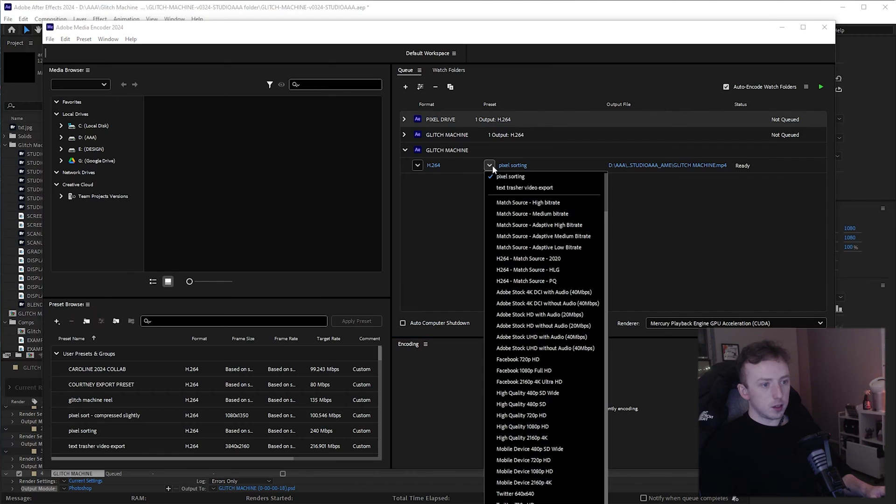
pyautogui.click(551, 204)
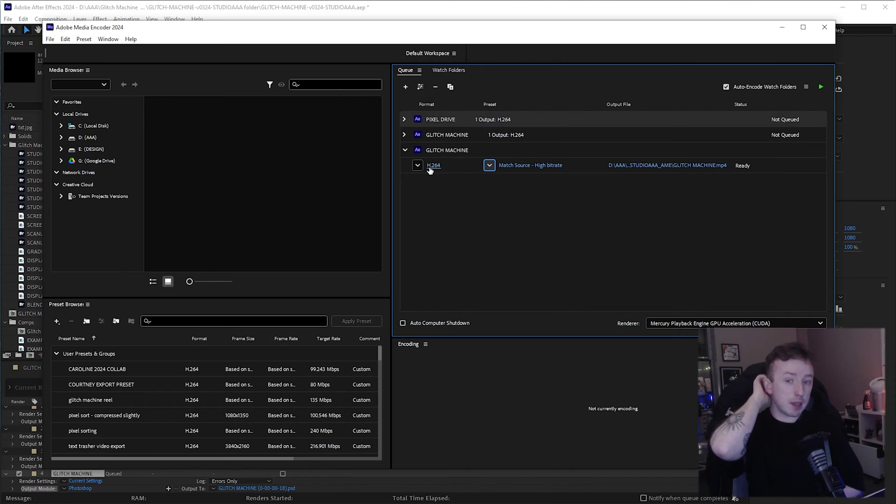
pyautogui.click(531, 166)
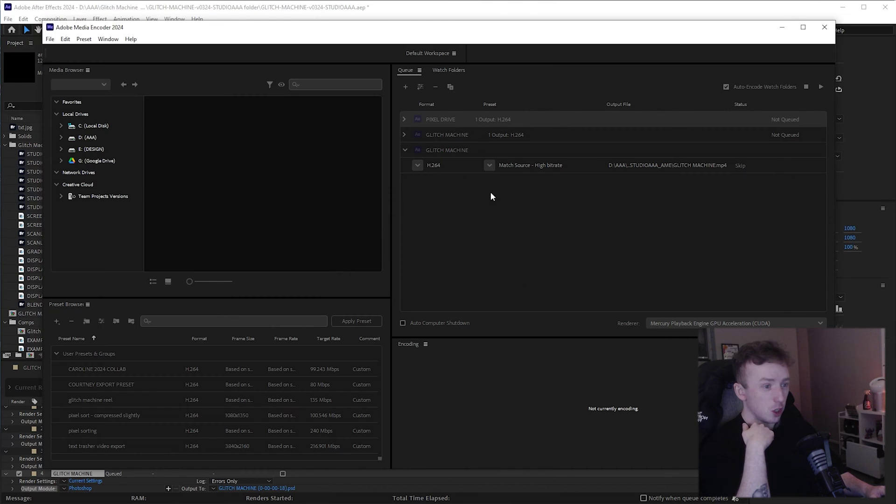
pyautogui.moveTo(630, 120); pyautogui.dragTo(643, 58)
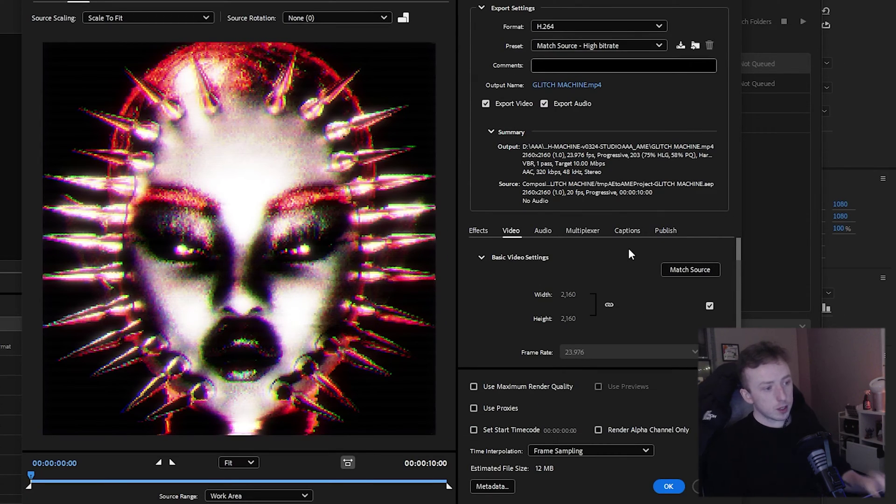
# - Try matching the video settings to the source, with the encoding performance on Hardware Encoding
pyautogui.click(693, 270)
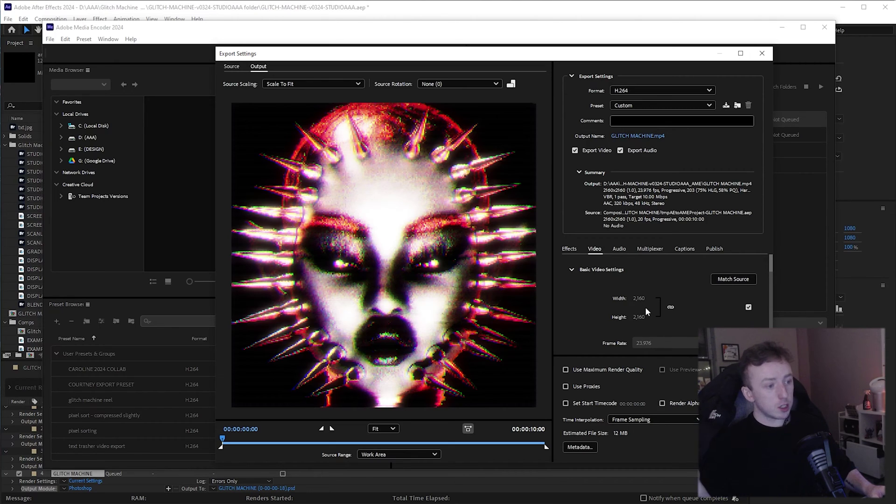
pyautogui.scroll(-5, 645, 307)
pyautogui.click(657, 288)
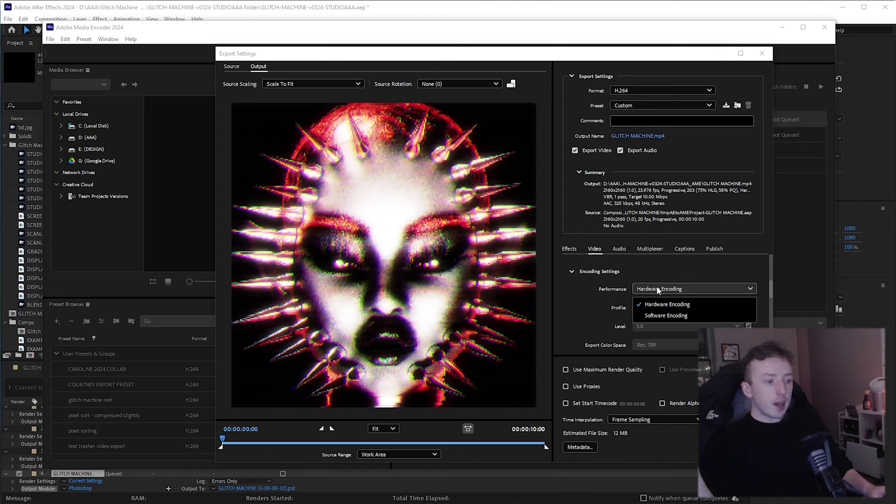
pyautogui.click(657, 305)
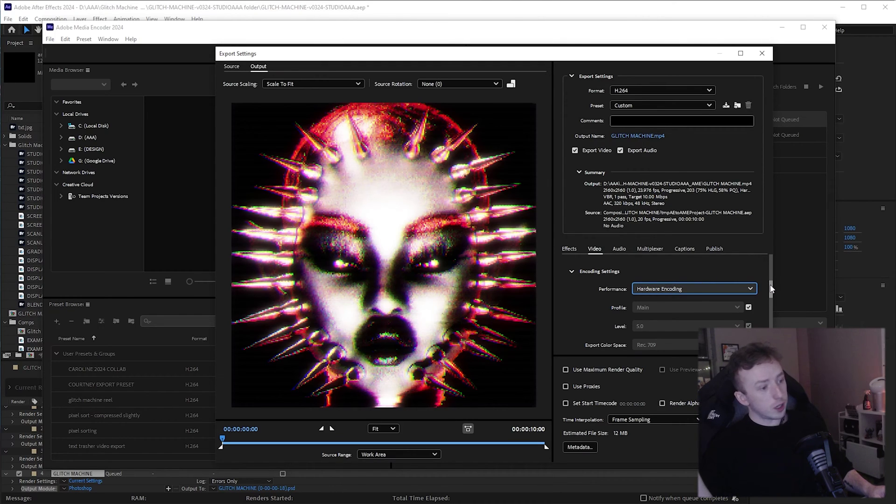
# - Try raising the target bitrate of the GLITCH MACHINE export to the maximum of 135 Mbps
pyautogui.moveTo(770, 283); pyautogui.dragTo(770, 288)
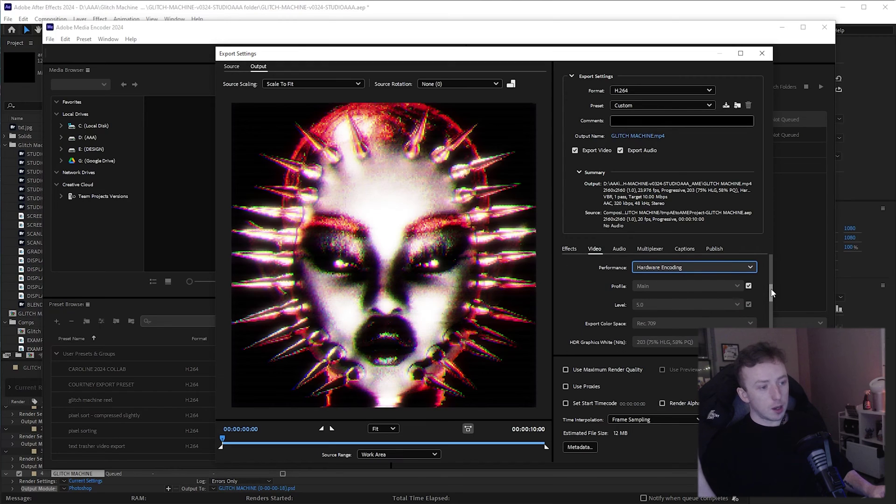
pyautogui.moveTo(772, 293); pyautogui.dragTo(768, 323)
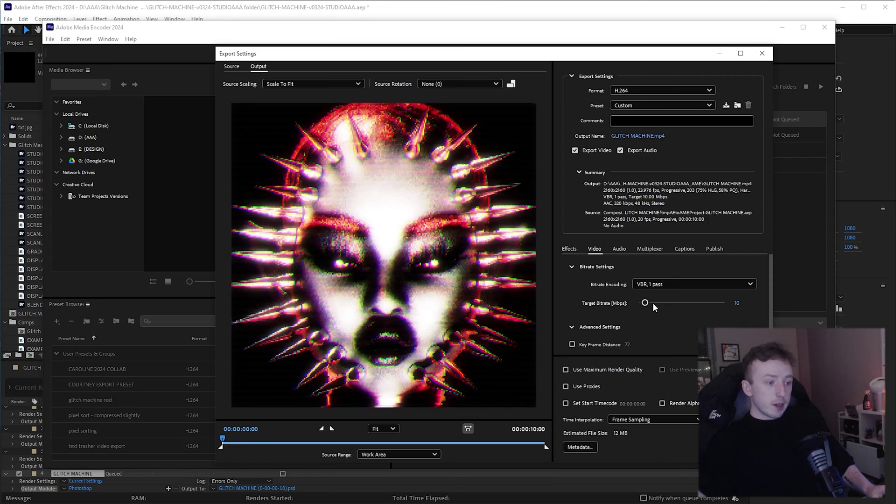
pyautogui.moveTo(646, 302); pyautogui.dragTo(830, 313)
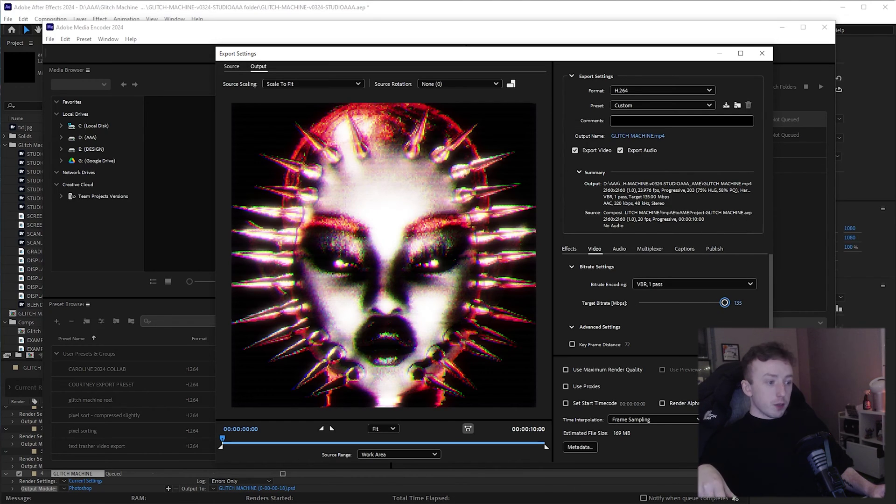
# - Try a custom output size of 1080 × 1080 by unlinking the frame size from the source and keeping the proportions locked
pyautogui.scroll(-5, 769, 307)
pyautogui.scroll(5, 770, 278)
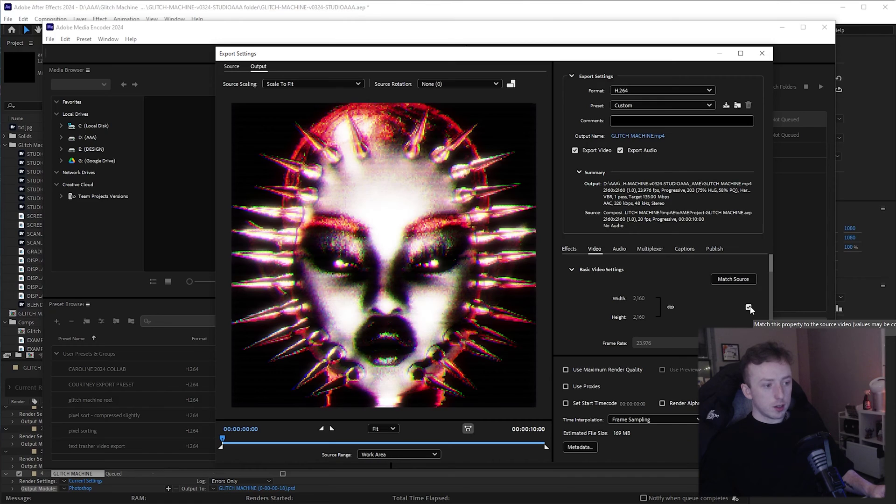
pyautogui.click(749, 308)
pyautogui.click(643, 298)
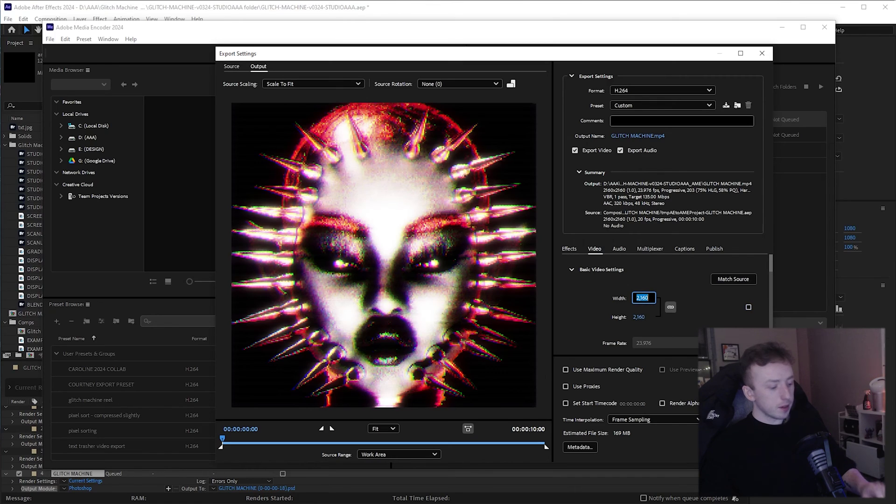
pyautogui.write('1080')
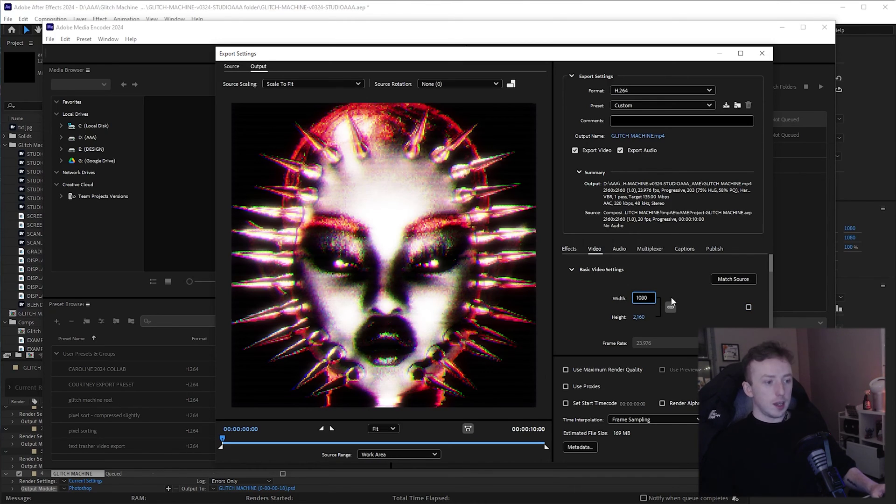
pyautogui.press('Return')
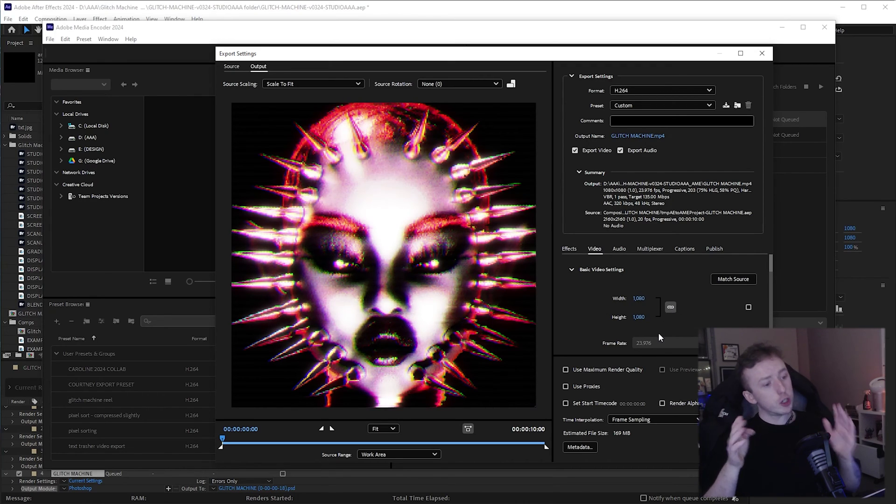
# - Try a lower target bitrate for the export, discard the export settings changes and close Adobe Media Encoder
pyautogui.scroll(-10, 687, 310)
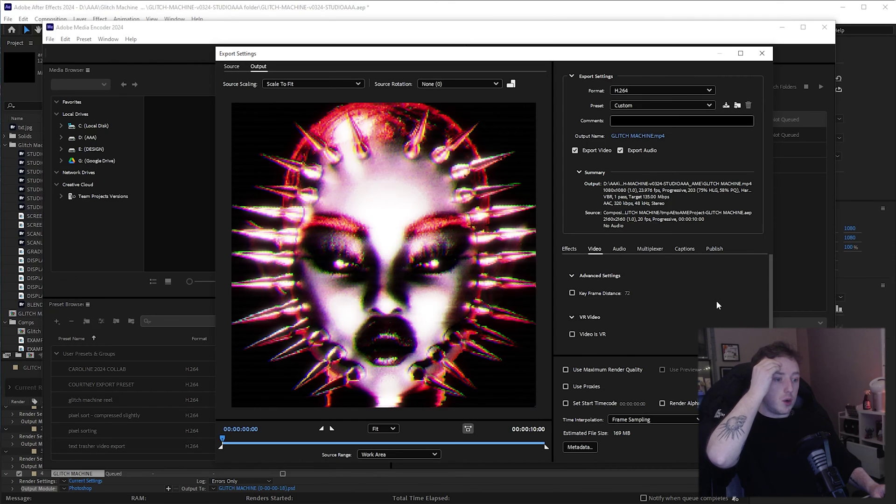
pyautogui.scroll(-5, 743, 308)
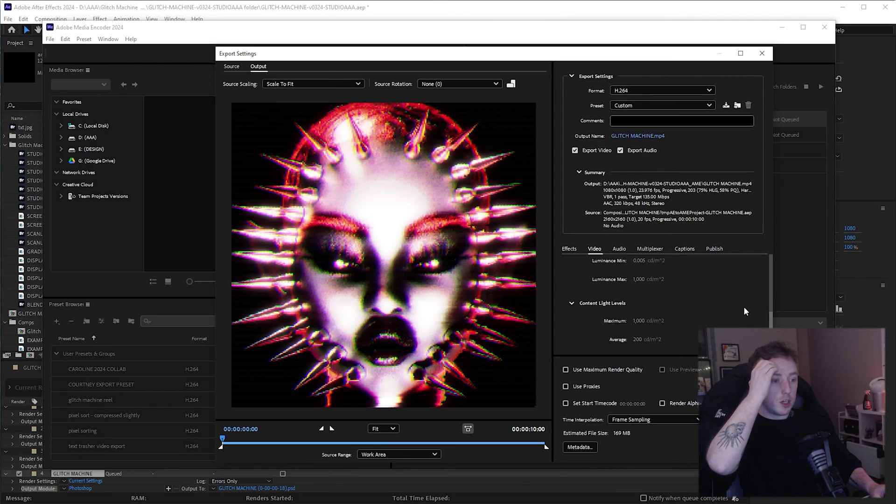
pyautogui.scroll(5, 744, 307)
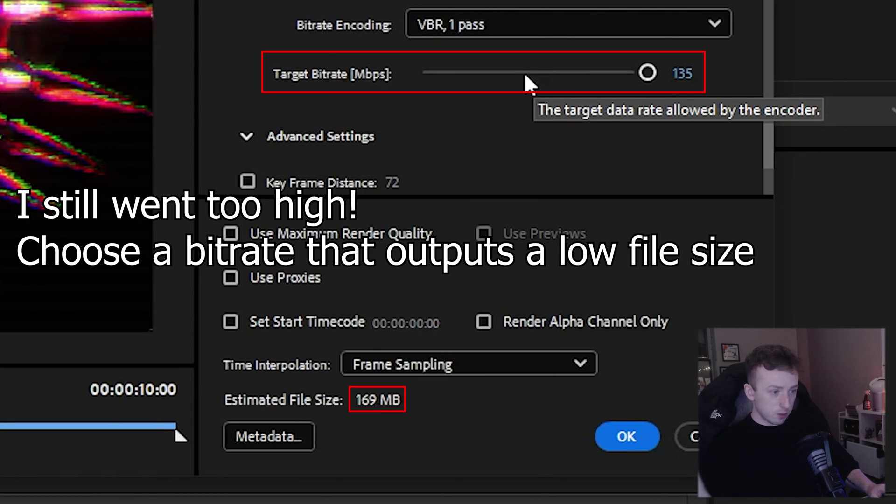
pyautogui.click(504, 73)
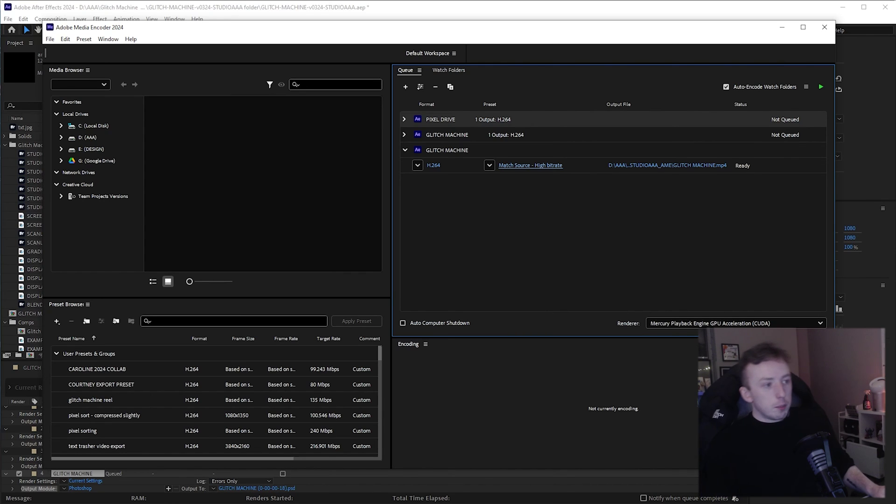
pyautogui.click(824, 28)
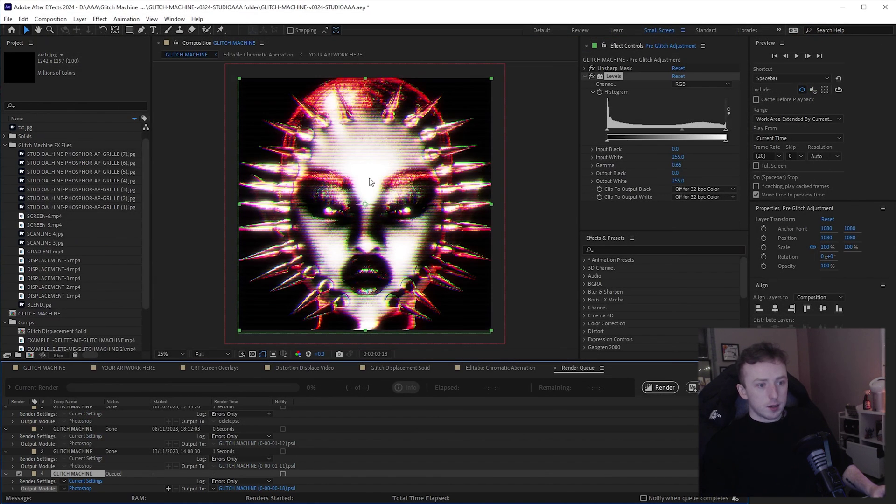